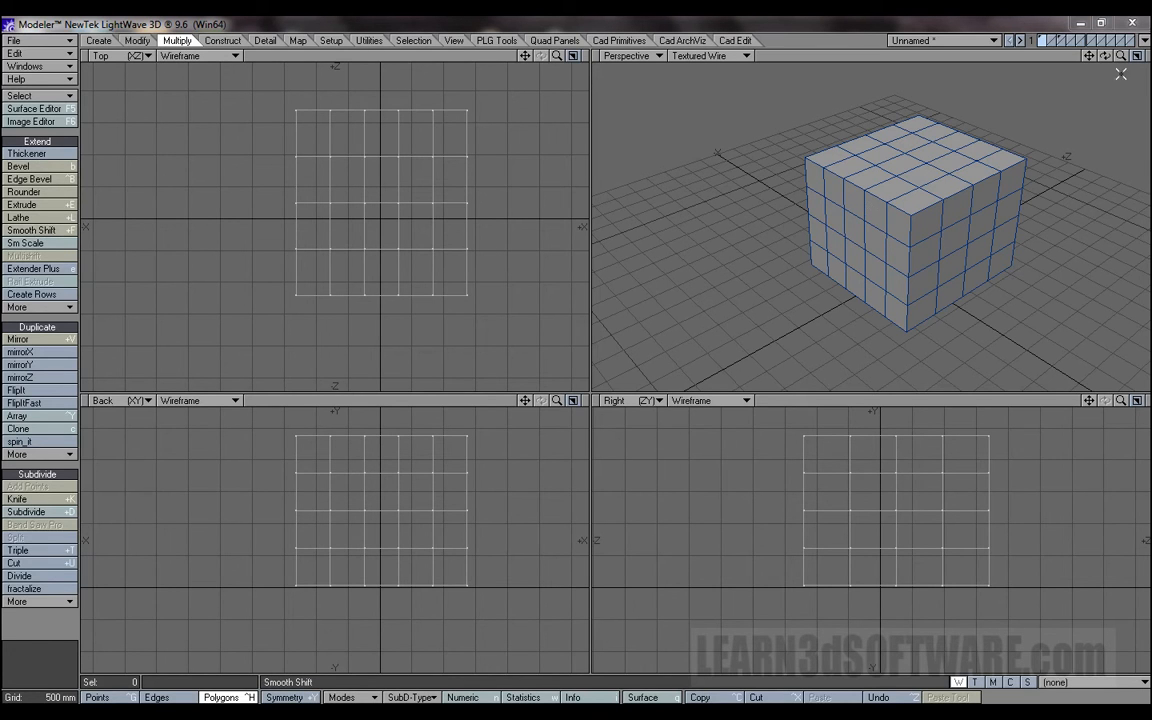
Select the central polygon in the upper part of the box's front side and activate Smooth Shift.
left_click_drag(1090, 56, 1053, 116)
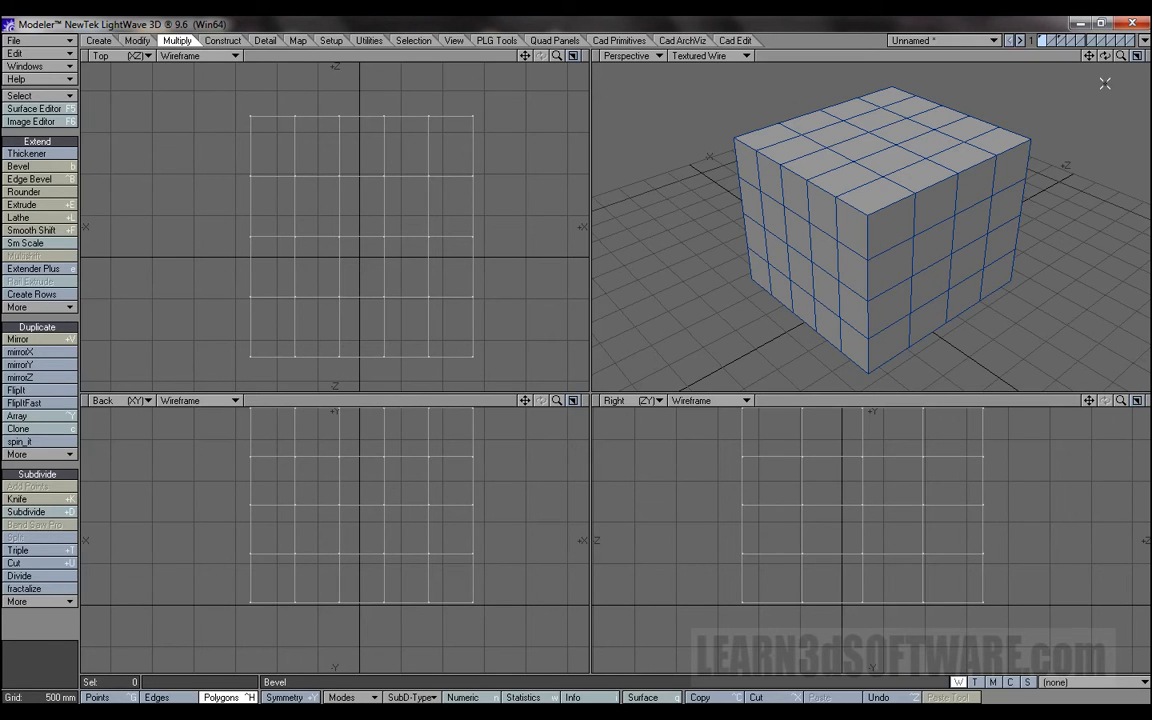
left_click_drag(1104, 55, 1145, 56)
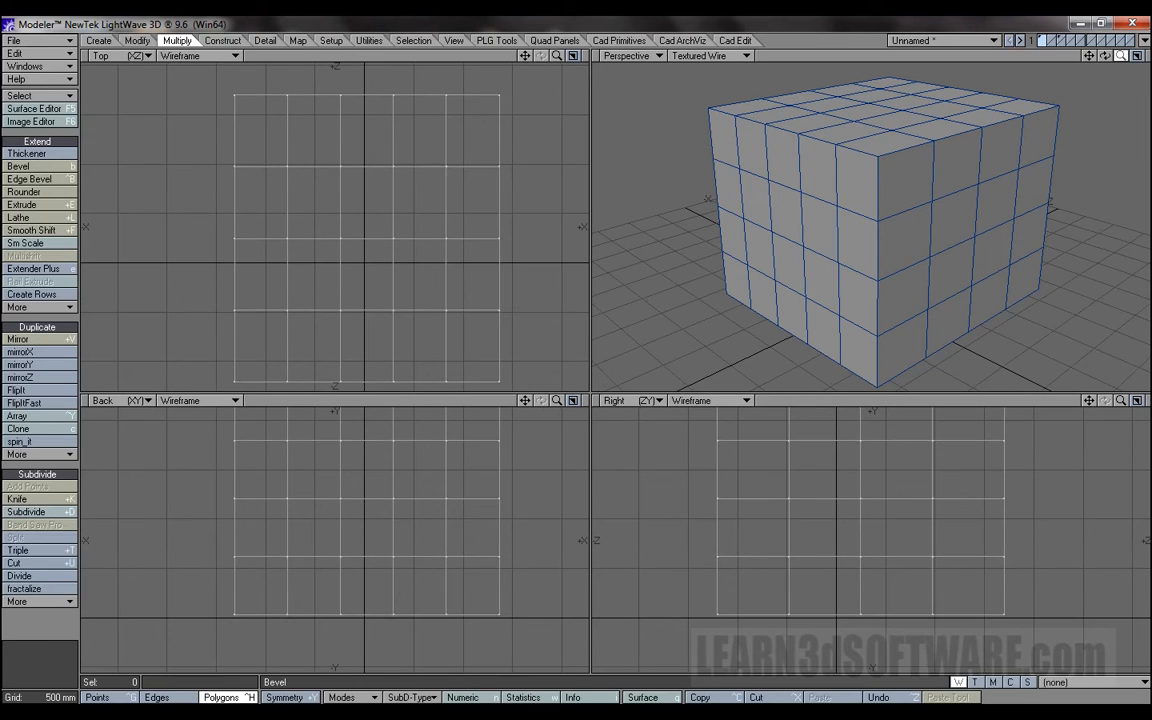
left_click(787, 214)
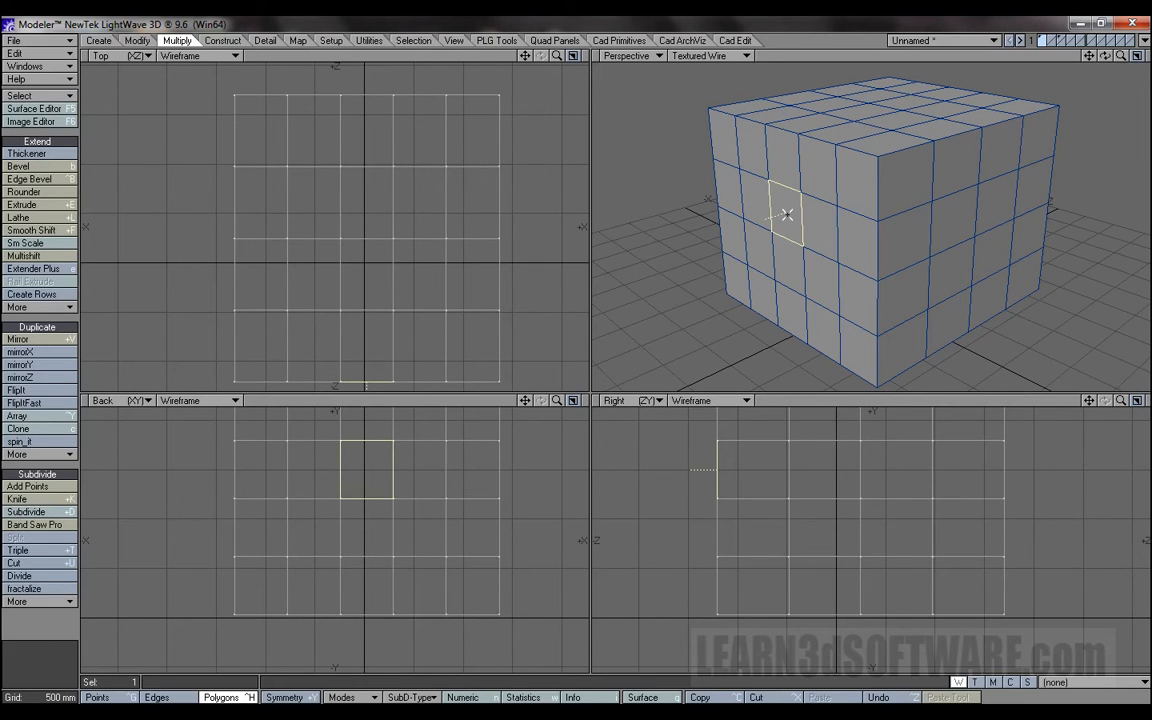
left_click(55, 232)
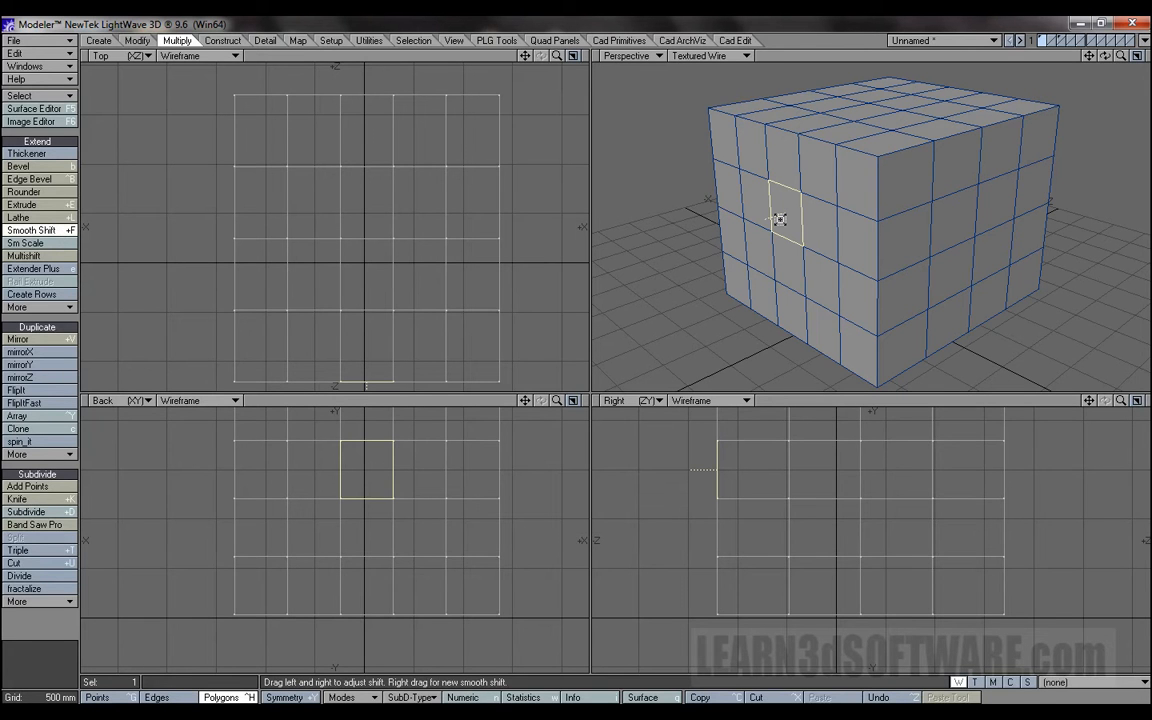
left_click_drag(1121, 57, 1097, 60)
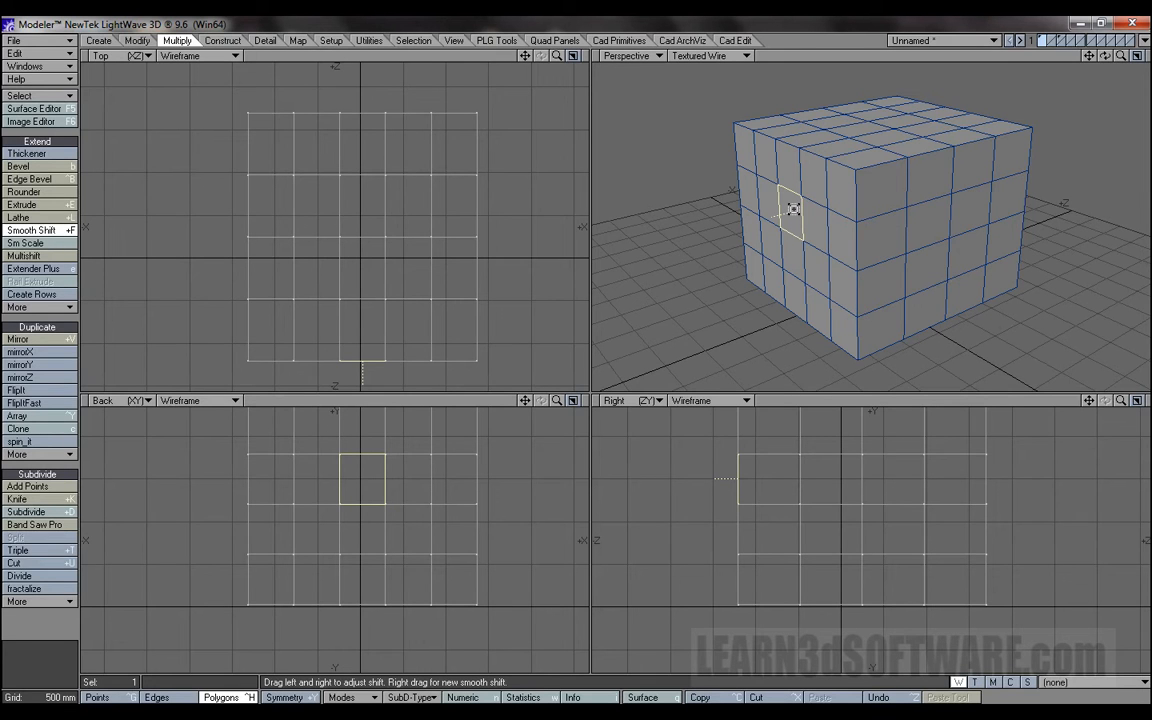
Try Smooth Shift on the selected polygon at about 1.94 m, undo it, and shift it outward again as a short block.
left_click_drag(793, 208, 945, 257)
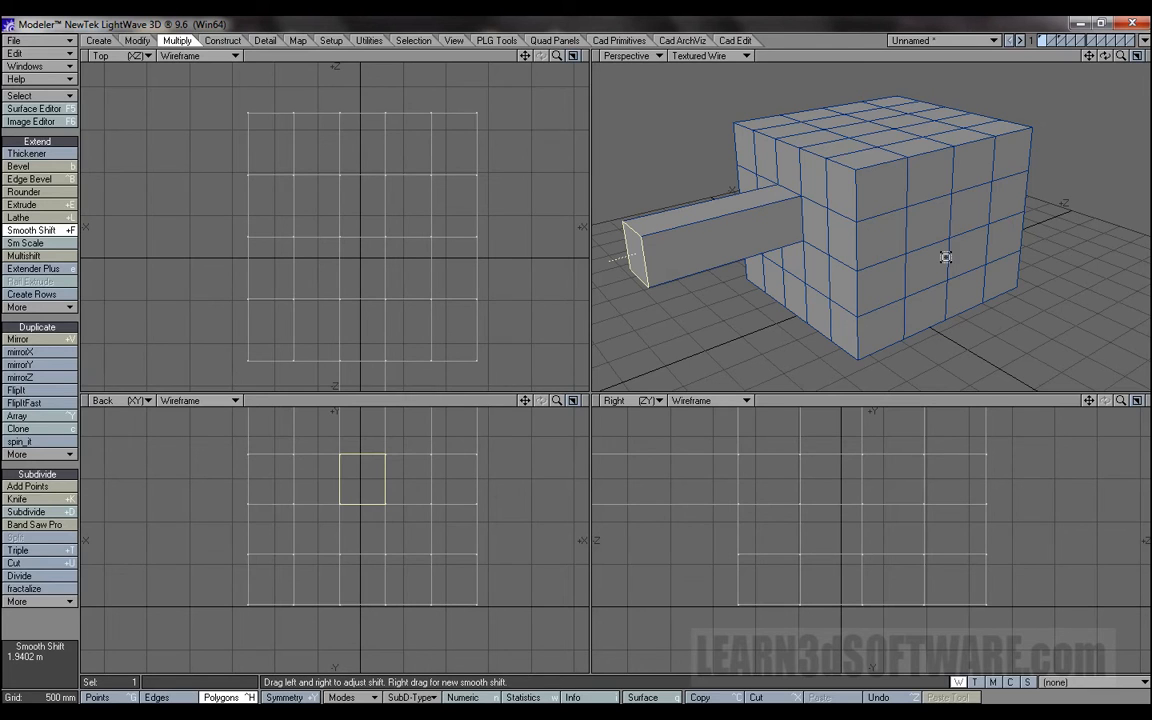
key("u")
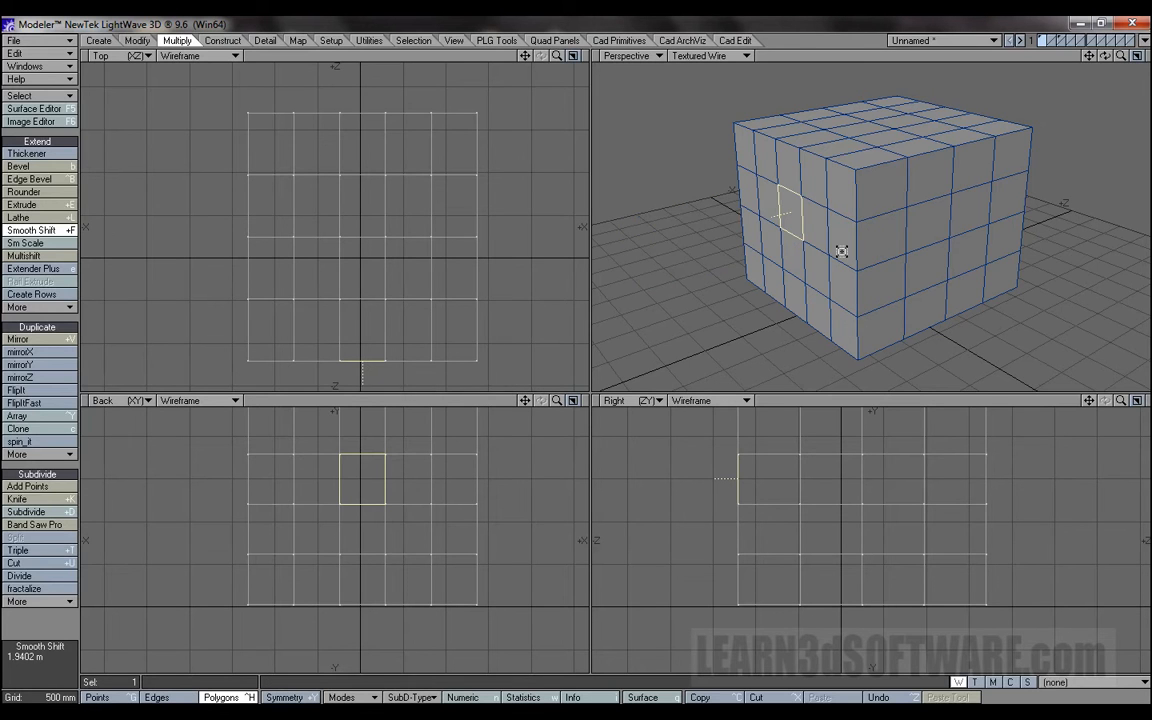
left_click_drag(788, 209, 920, 208)
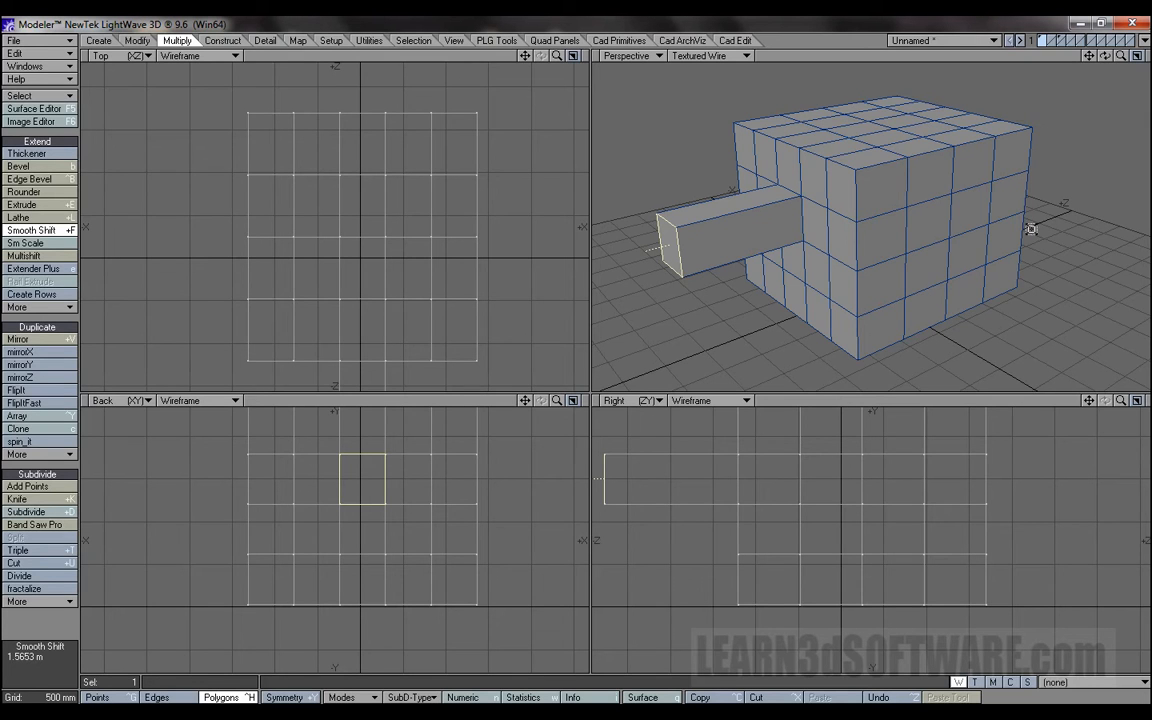
left_click_drag(706, 245, 627, 271)
Extend the short block with two further Smooth Shift segments, about 660 mm and about 697 mm long.
left_click(1136, 57)
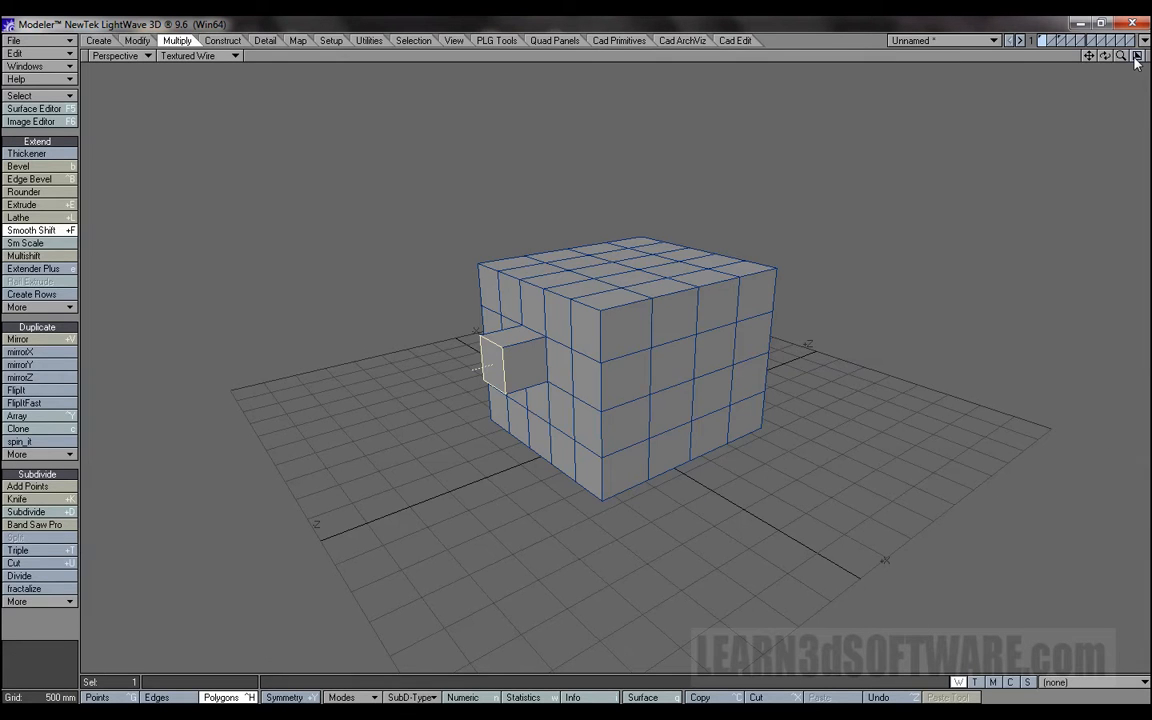
mouse_move(1121, 57)
left_mouse_down()
mouse_move(1145, 57)
mouse_move(1103, 55)
mouse_move(1140, 57)
left_mouse_up()
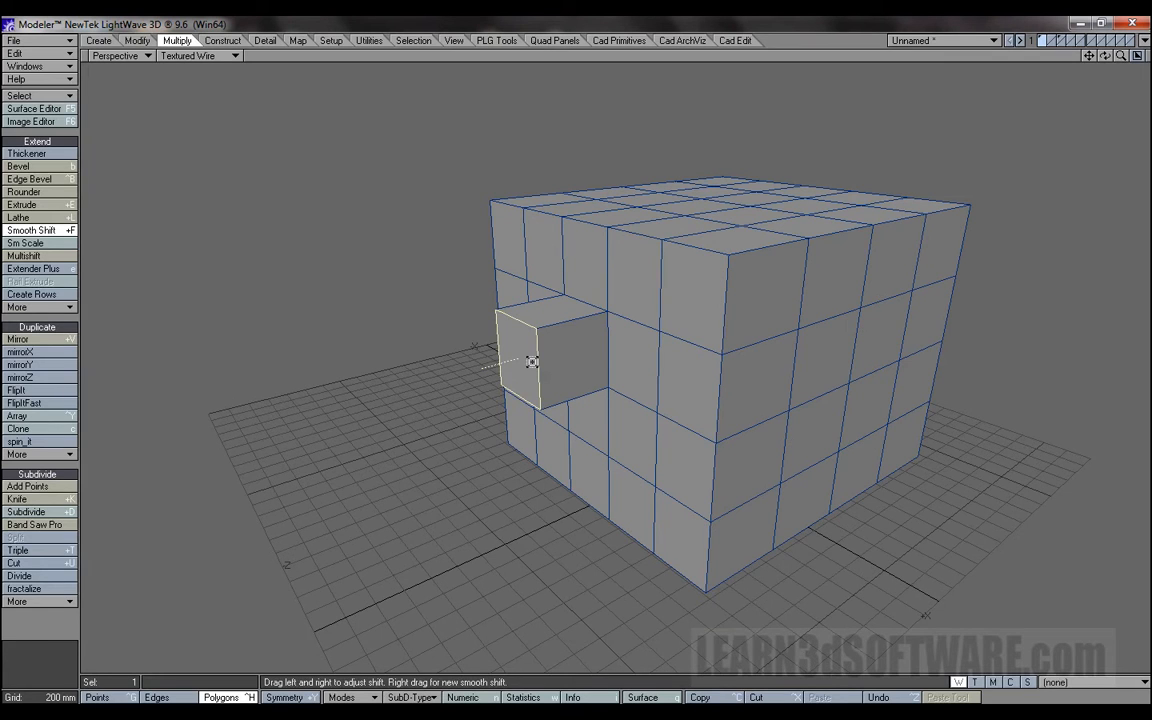
left_click_drag(537, 360, 626, 354)
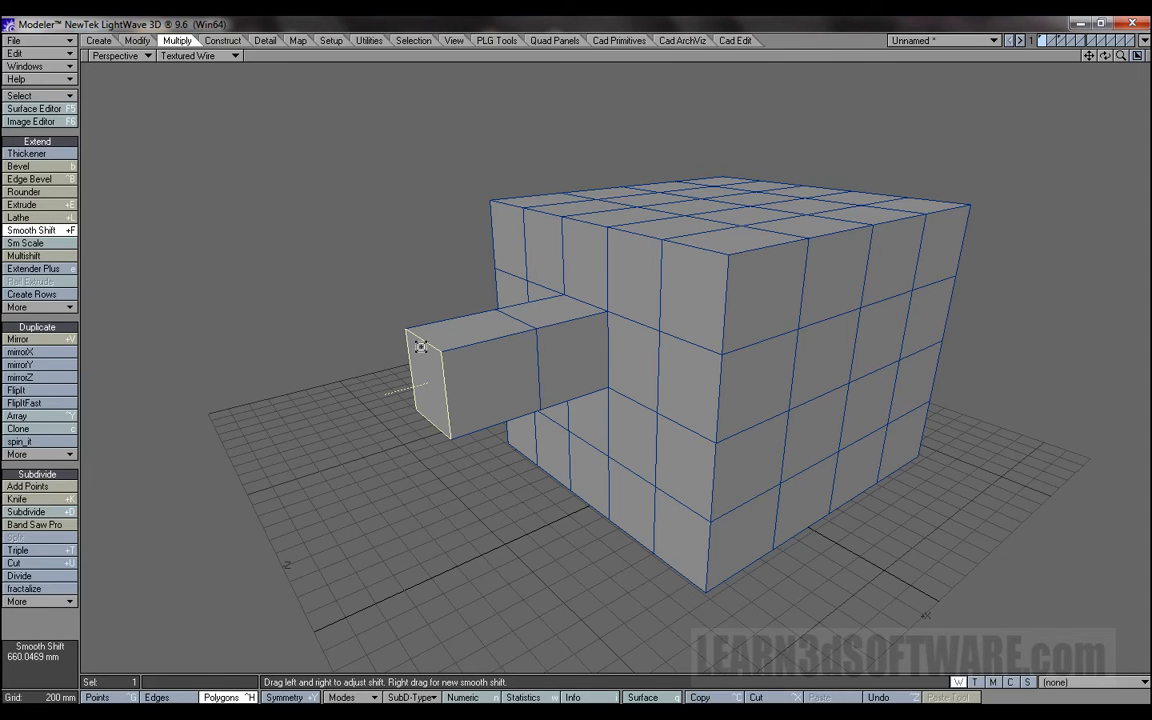
left_click_drag(448, 389, 538, 390)
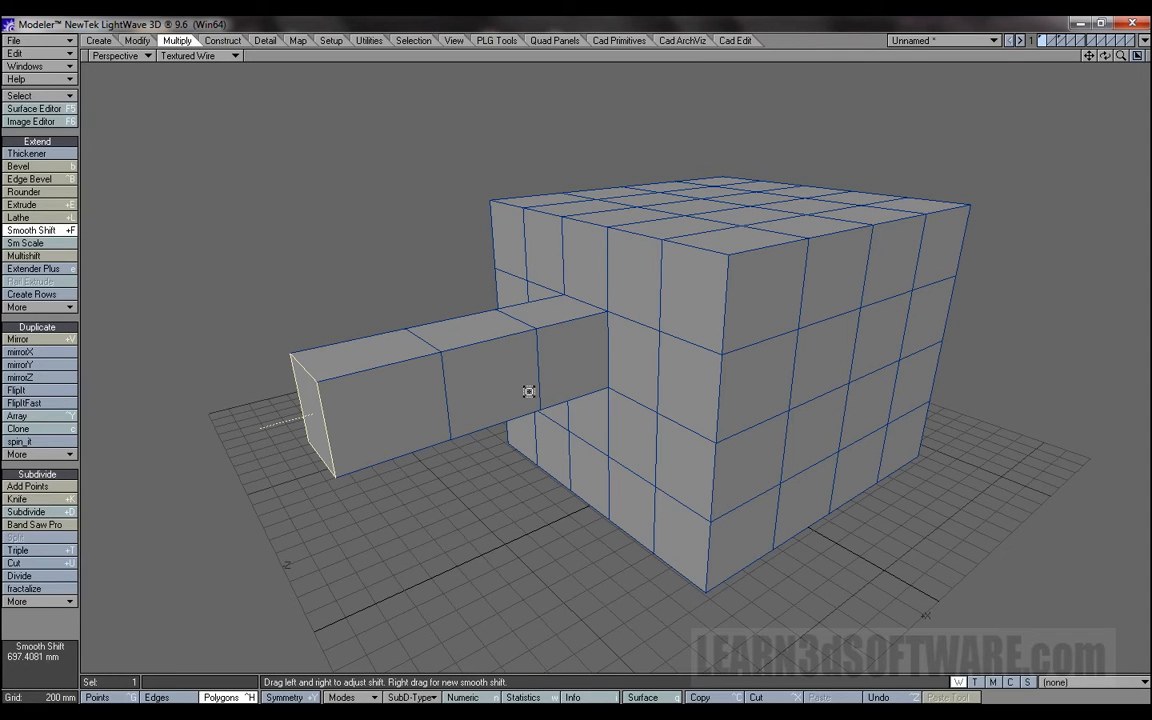
Add several more Smooth Shift segments to the end of the arm, the last one about 324 mm long.
mouse_move(321, 436)
right_mouse_down()
mouse_move(386, 432)
mouse_move(293, 447)
mouse_move(357, 432)
mouse_move(317, 440)
right_mouse_up()
double_click(64, 231)
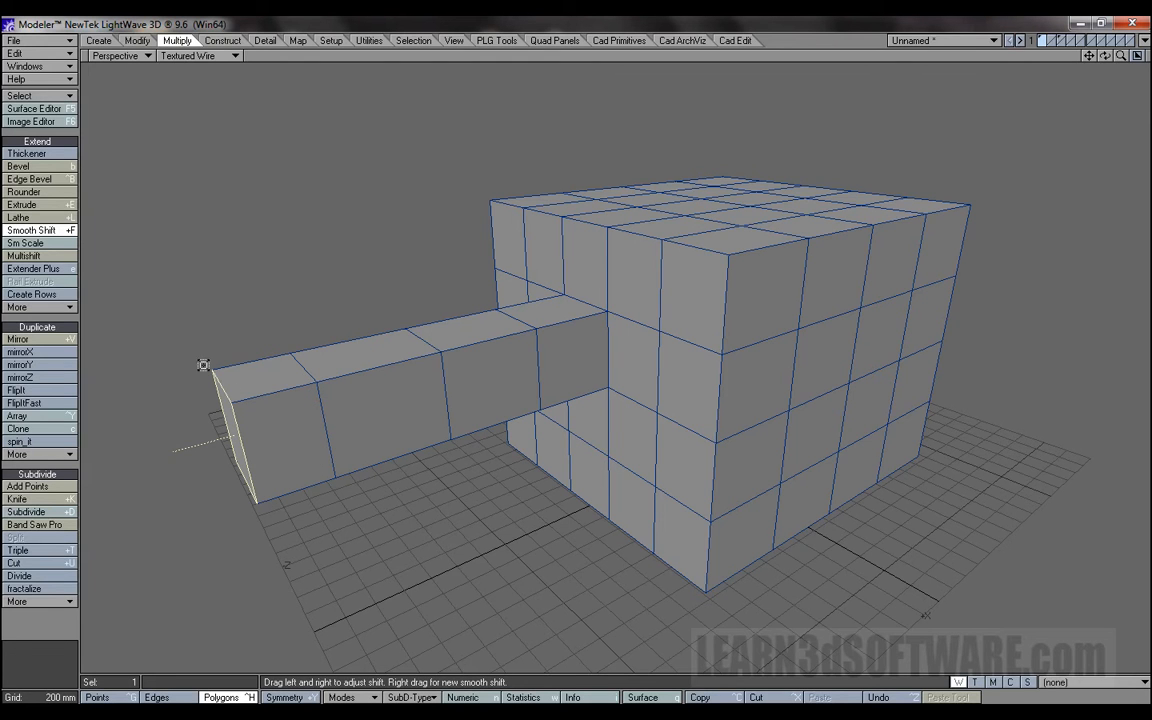
left_click_drag(275, 440, 229, 376)
left_click_drag(1090, 62, 1146, 24)
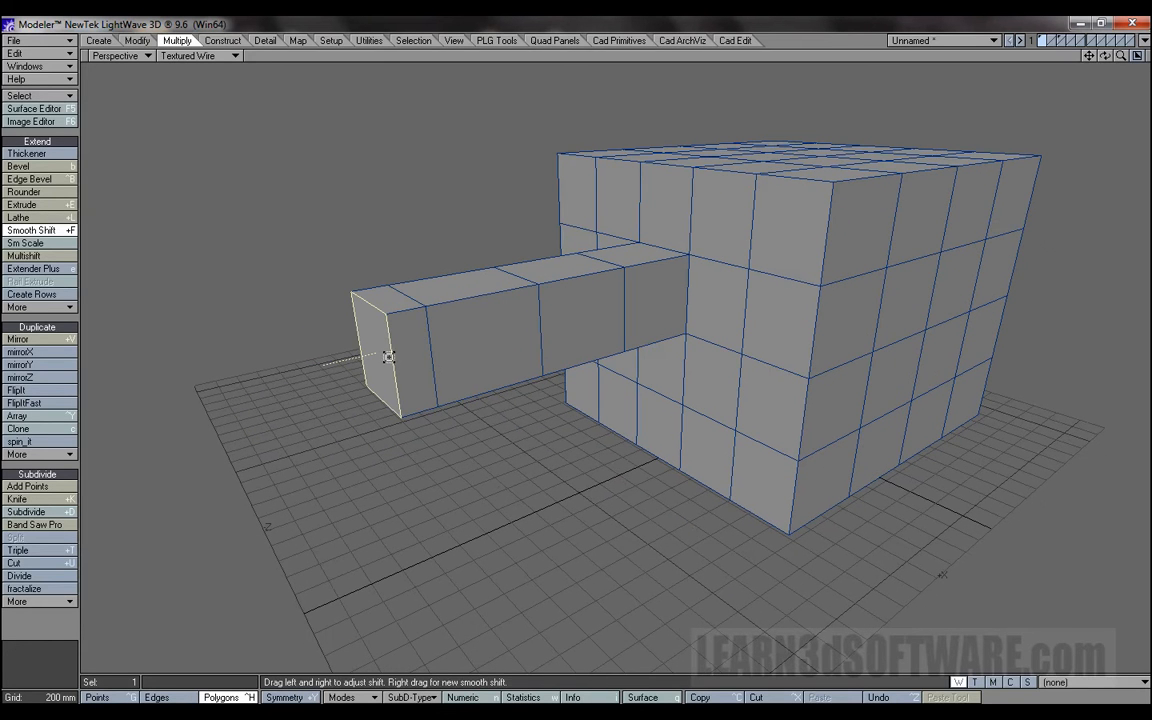
left_click_drag(398, 358, 238, 384)
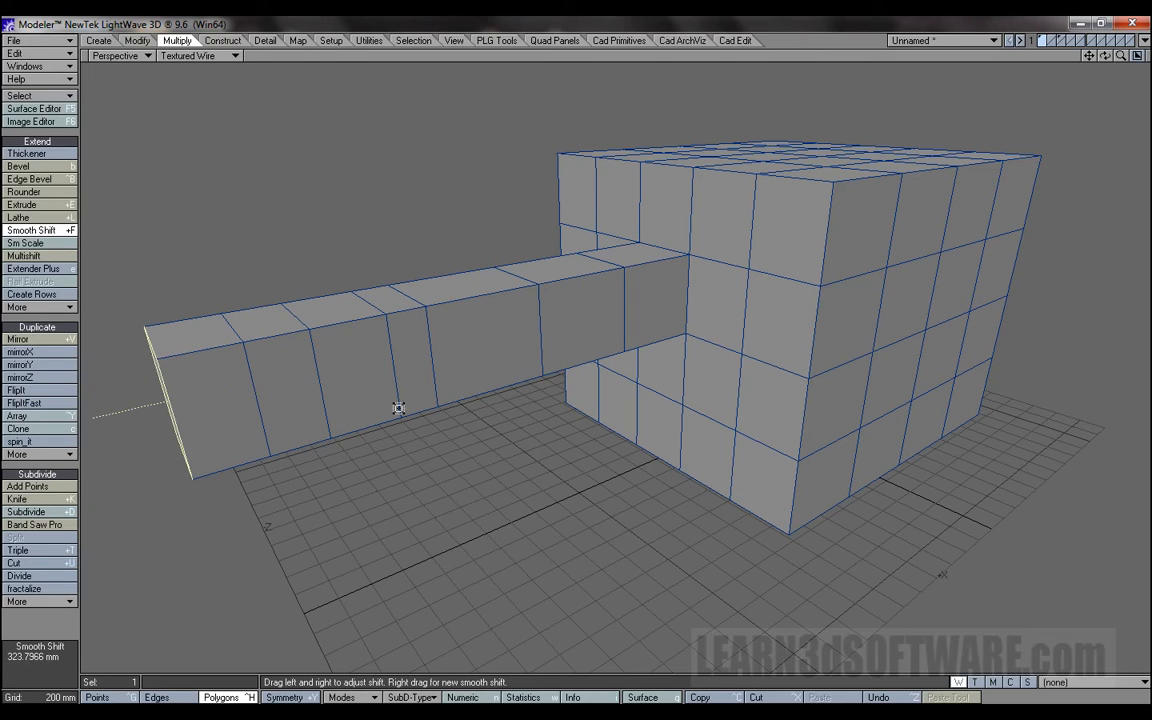
Undo all the Smooth Shift segments back to the flat selected polygon on the box.
key("ctrl+z")
key("ctrl+z")
key("ctrl+z")
key("ctrl+z")
key("ctrl+z")
key("ctrl+z")
key("ctrl+z")
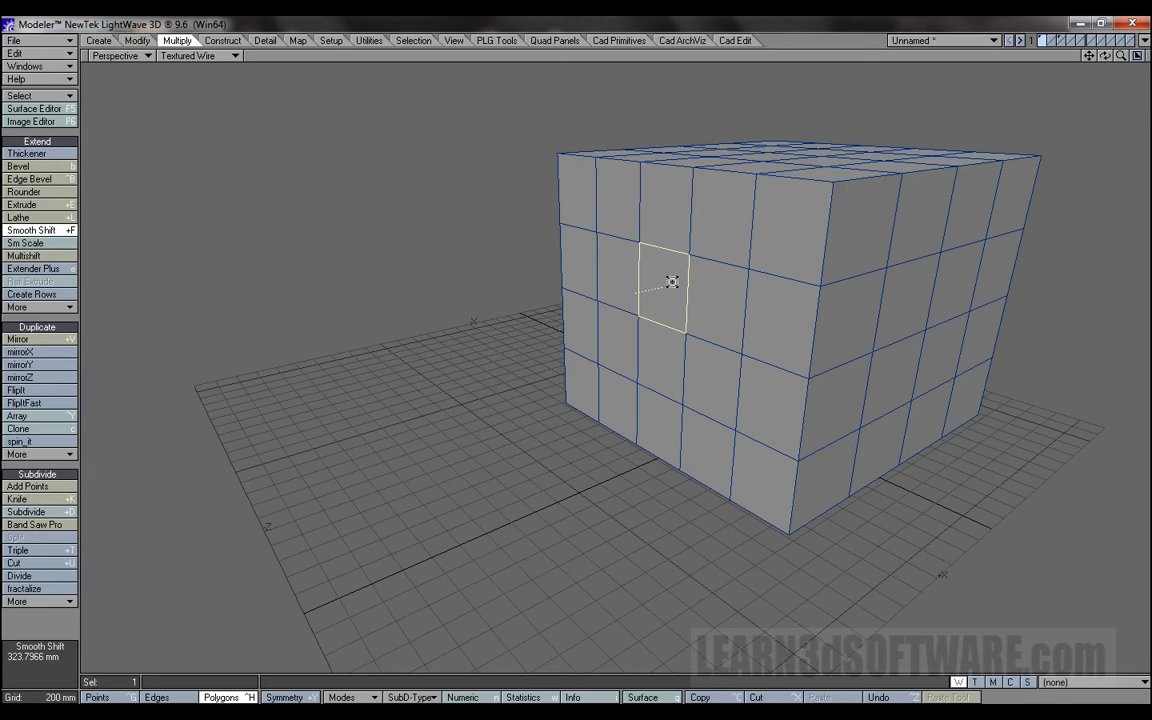
Open the numeric settings for Smooth Shift and set the offset to 276 mm.
key("n")
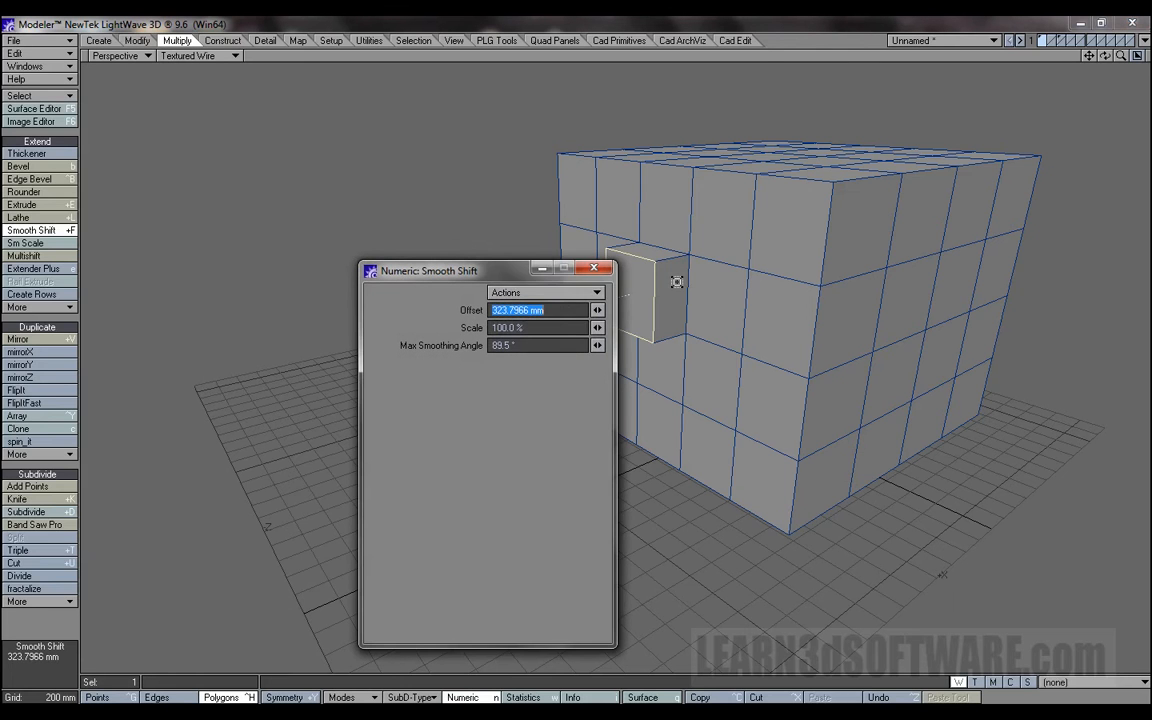
left_click_drag(508, 276, 322, 256)
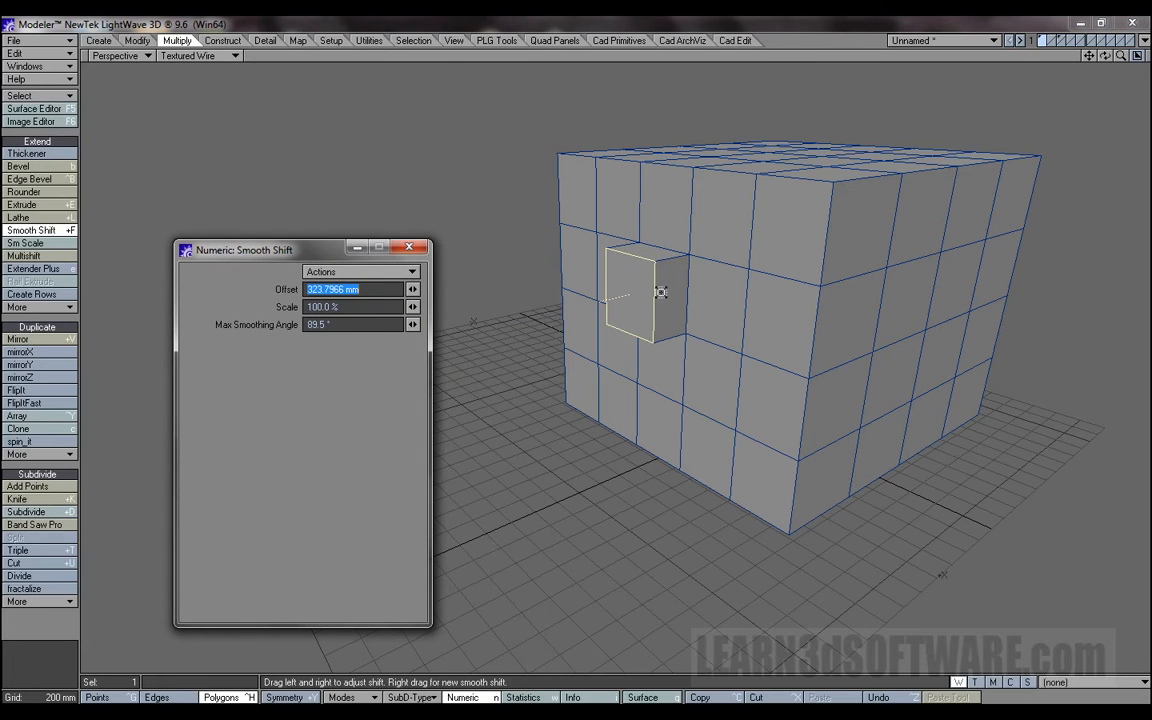
type("276")
key("Return")
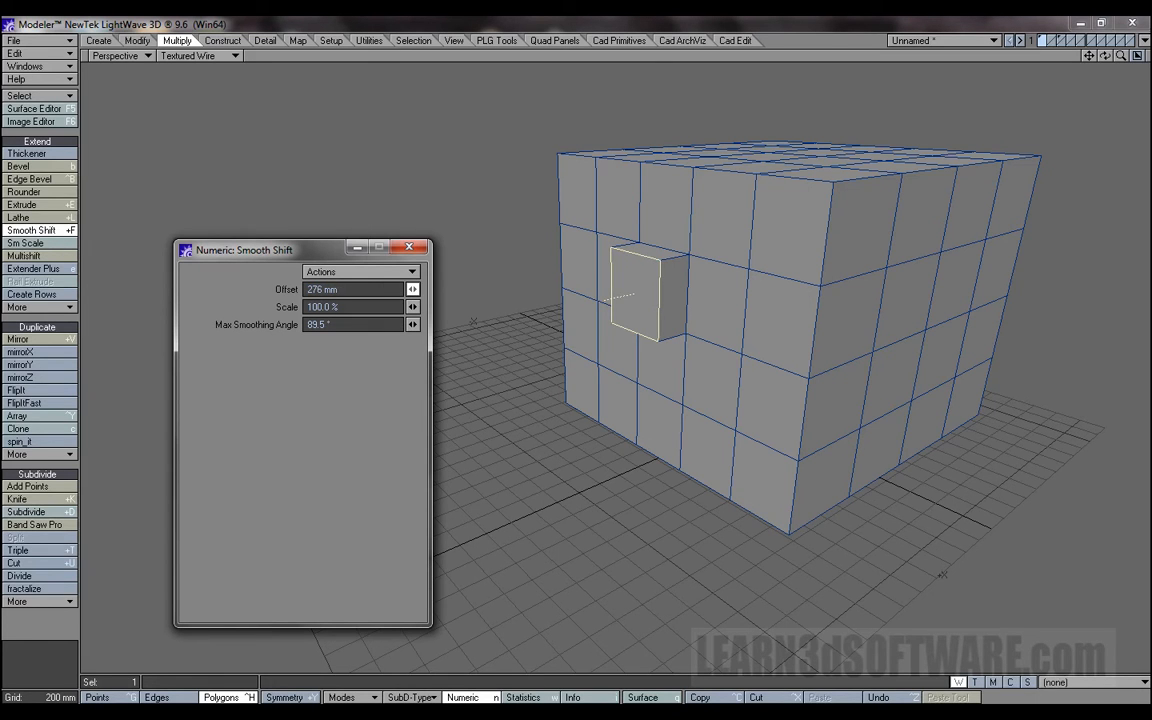
Reduce the Smooth Shift offset to 171 mm, then reset it to 0 m.
left_click_drag(412, 289, 400, 289)
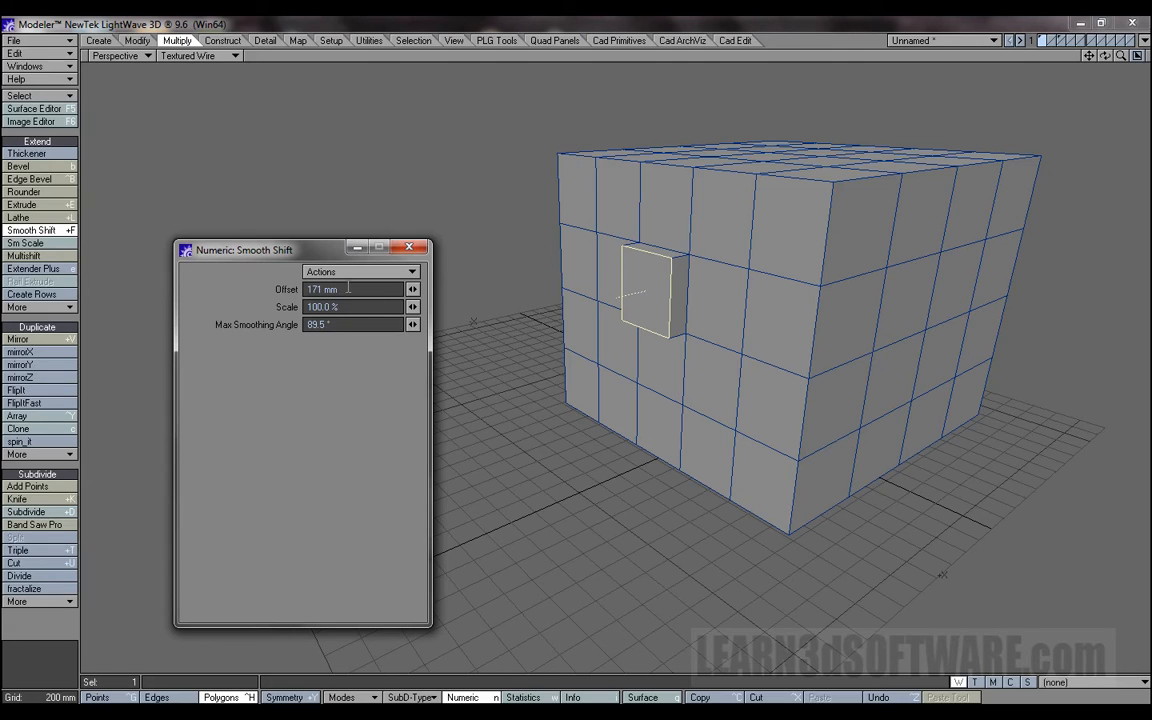
left_click_drag(346, 289, 243, 290)
type("0")
key("Tab")
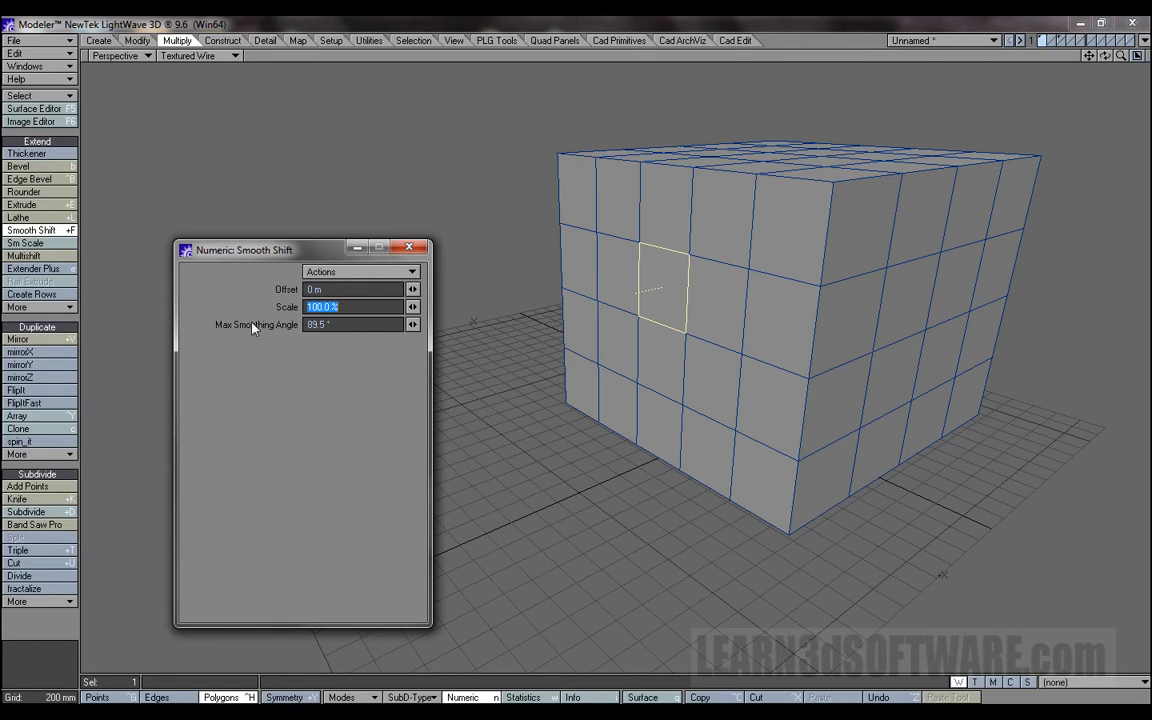
Inset the shifted polygon by reducing the Smooth Shift scale to 44.5 %, then adjust it to 50.0 %.
left_click(355, 308)
left_click_drag(412, 307, 441, 313)
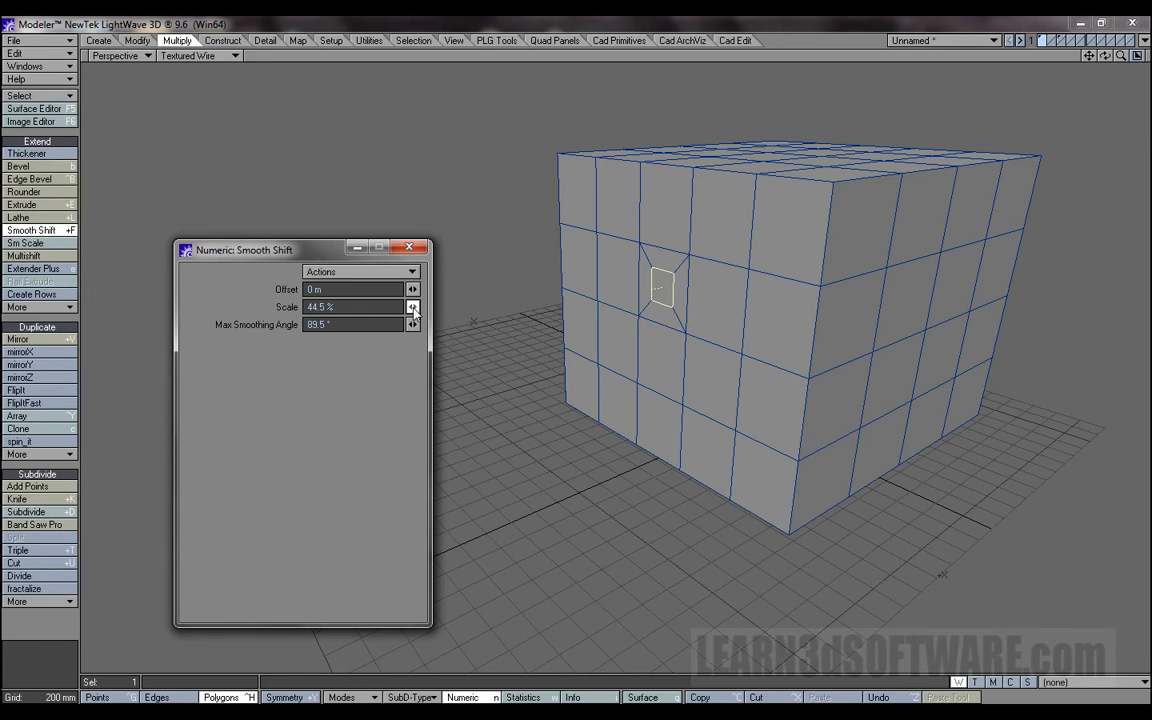
left_click_drag(1121, 58, 1086, 62)
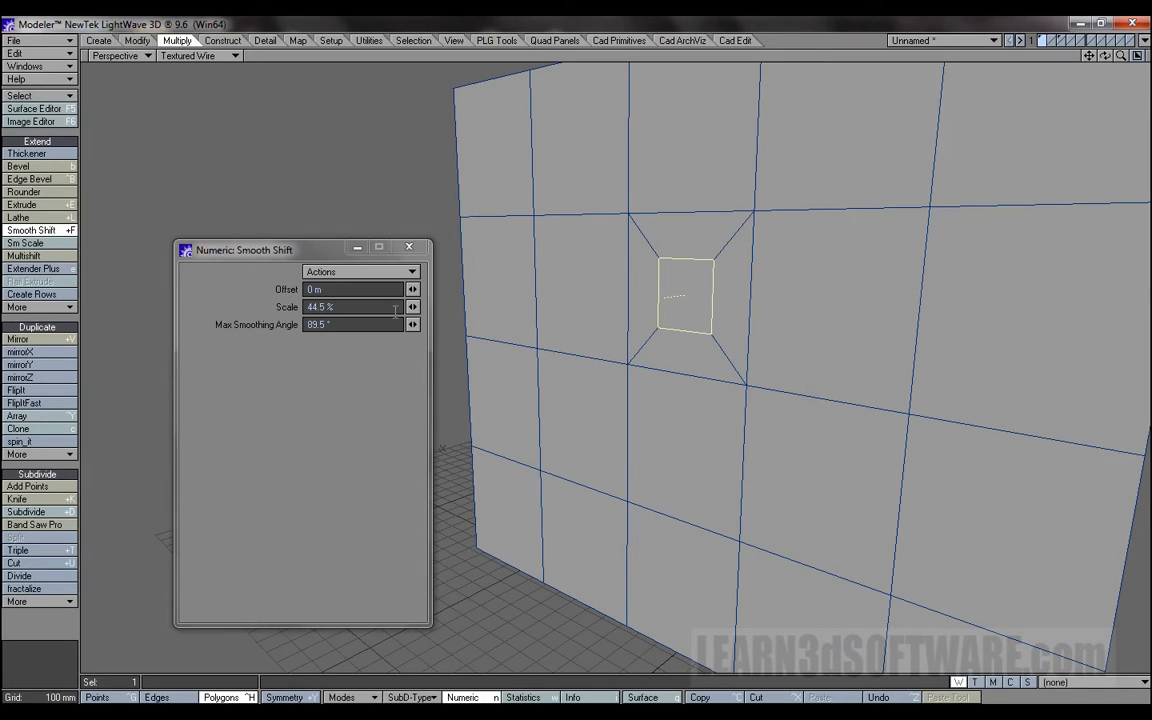
mouse_move(416, 312)
left_mouse_down()
mouse_move(440, 312)
mouse_move(416, 312)
left_mouse_up()
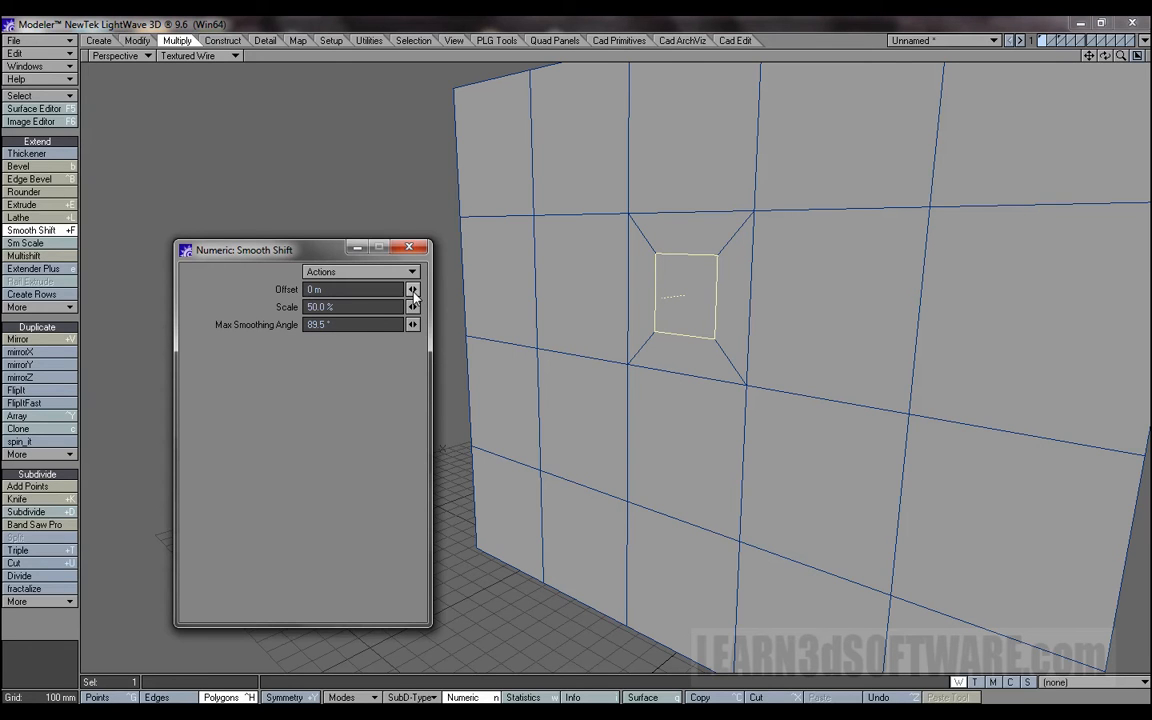
left_click_drag(415, 309, 416, 309)
Set the Smooth Shift offset to 591 mm and the scale to 26.0 % to form a tapered extrusion.
left_click_drag(413, 289, 475, 289)
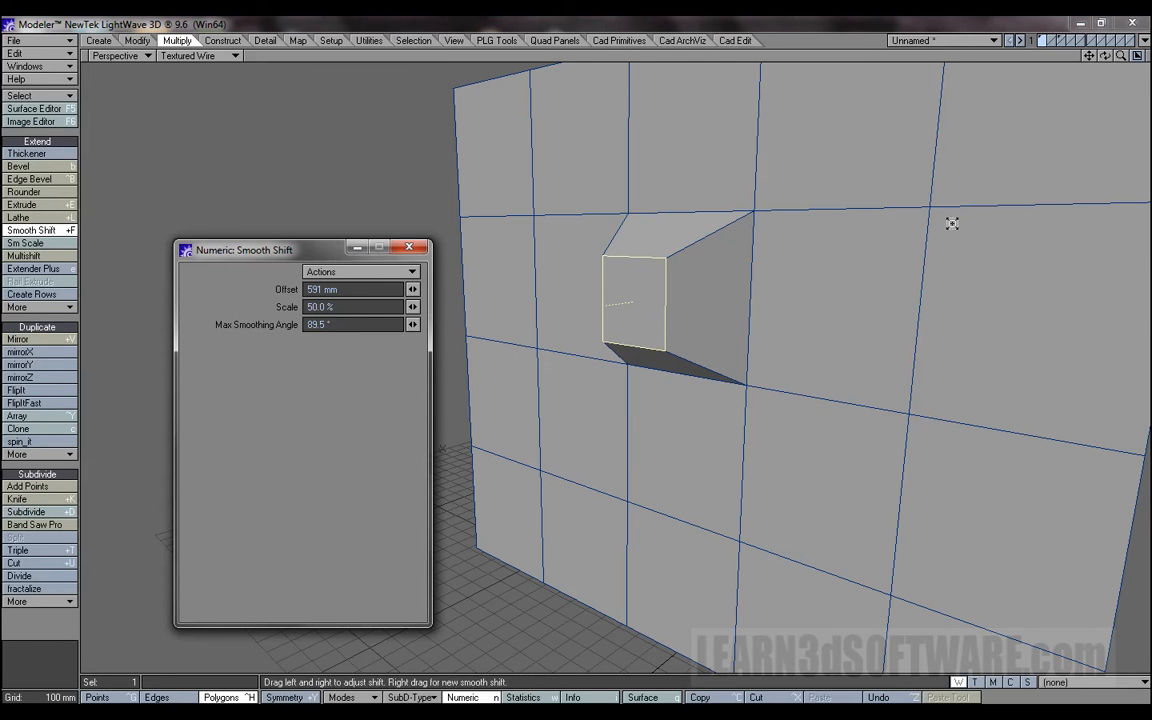
mouse_move(1105, 56)
left_mouse_down()
mouse_move(1020, 58)
mouse_move(1105, 58)
mouse_move(1095, 78)
left_mouse_up()
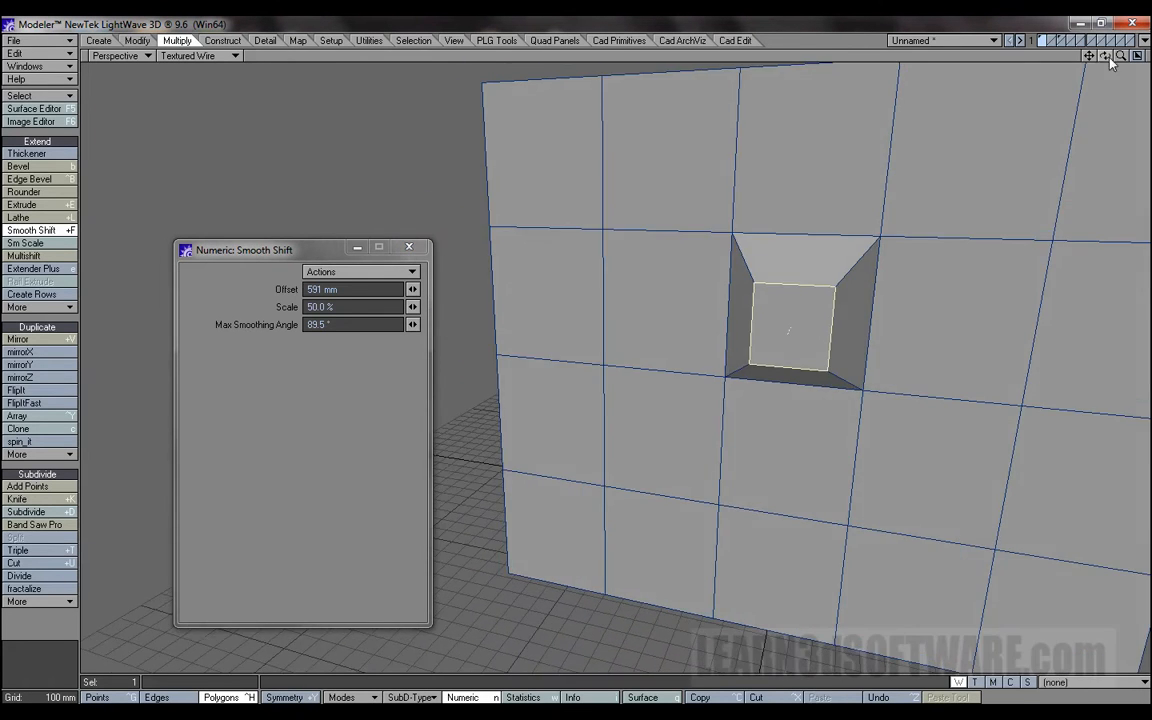
left_click_drag(412, 312, 374, 312)
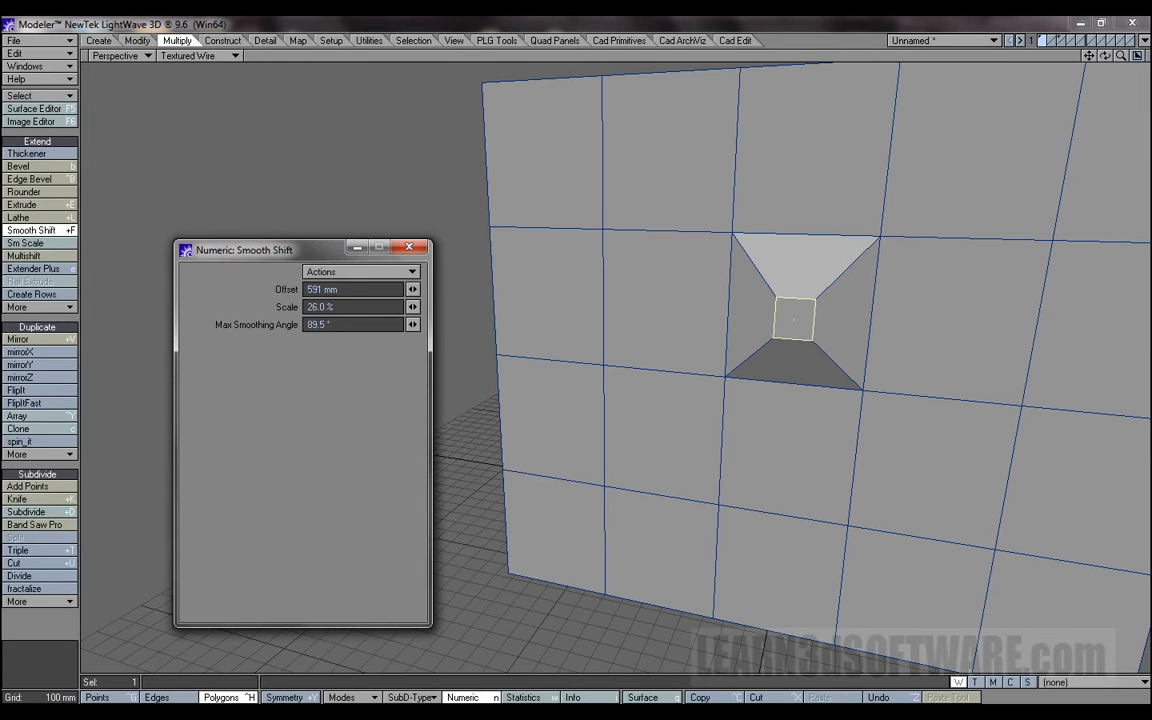
Lengthen the tapered extrusion by raising the Smooth Shift offset to 2 m, then 6.03 m and 6.39 m.
left_click_drag(1105, 56, 1046, 118)
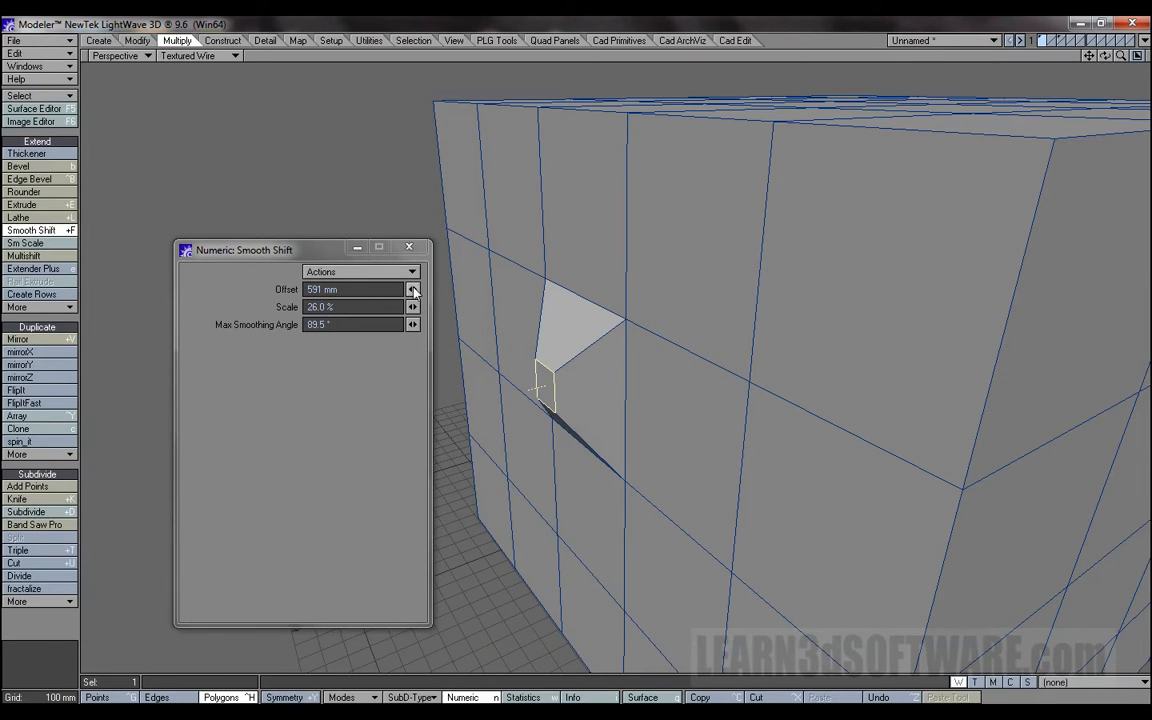
left_click_drag(412, 289, 447, 289)
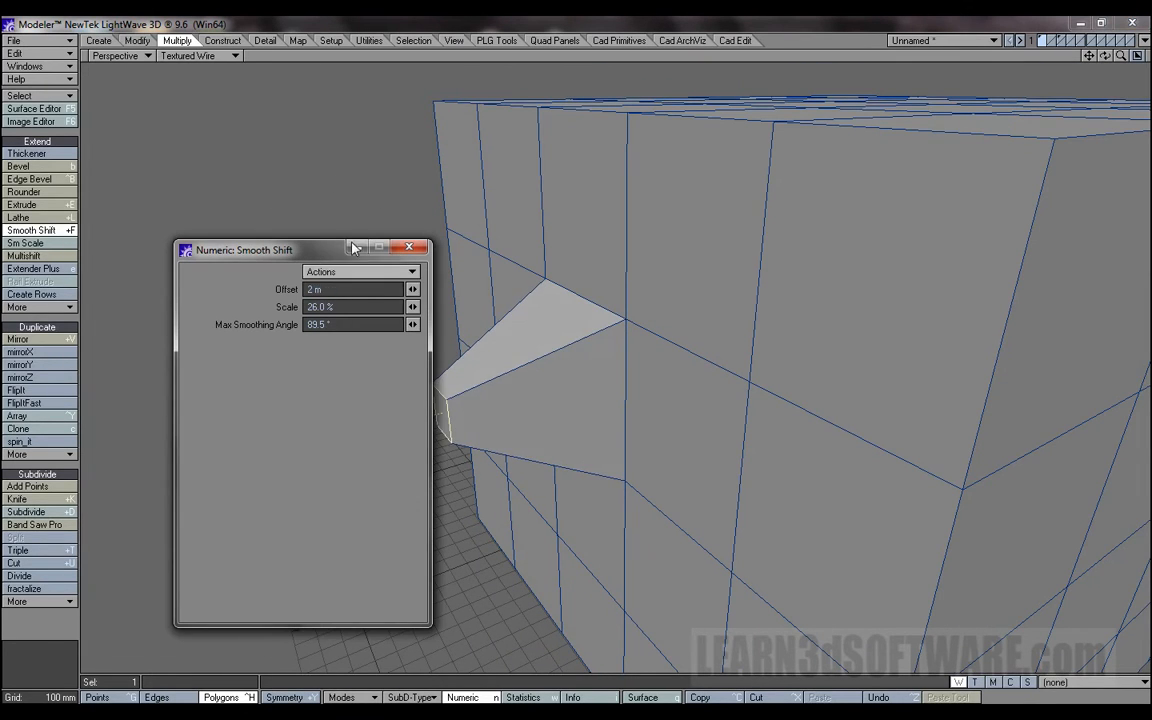
left_click_drag(270, 249, 845, 180)
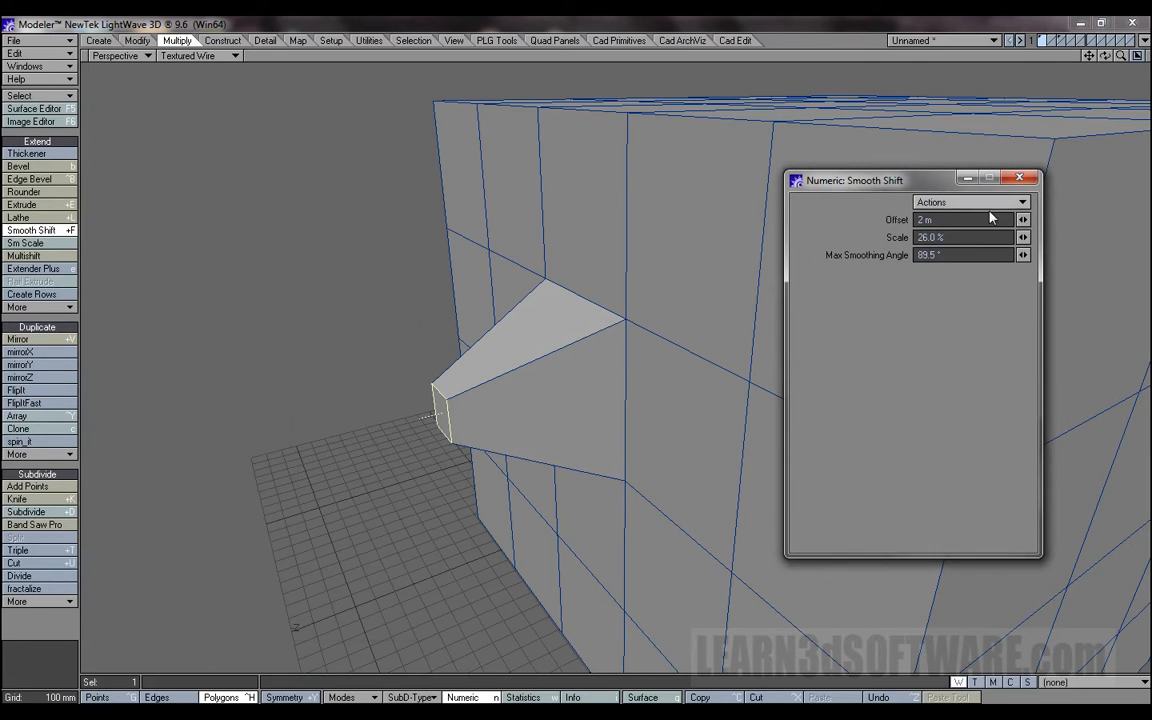
left_click(1024, 221)
left_click_drag(1024, 221, 1044, 220)
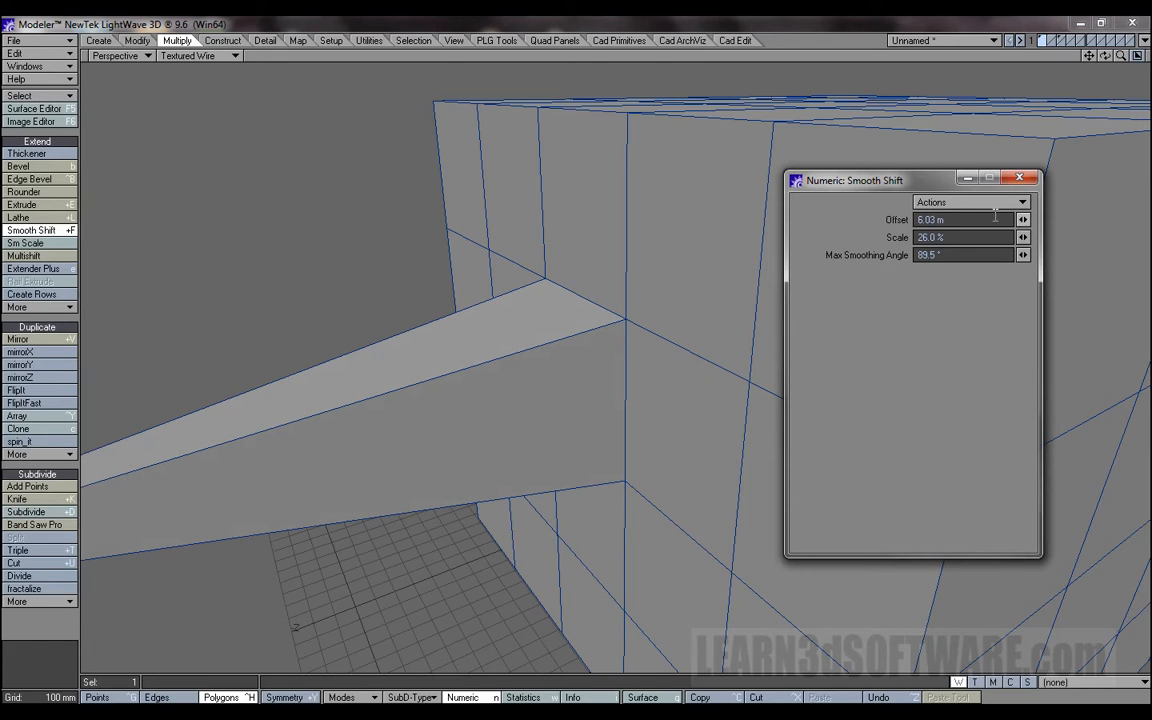
left_click_drag(826, 168, 819, 164)
left_click_drag(1018, 220, 1022, 220)
left_click_drag(1121, 58, 1058, 58)
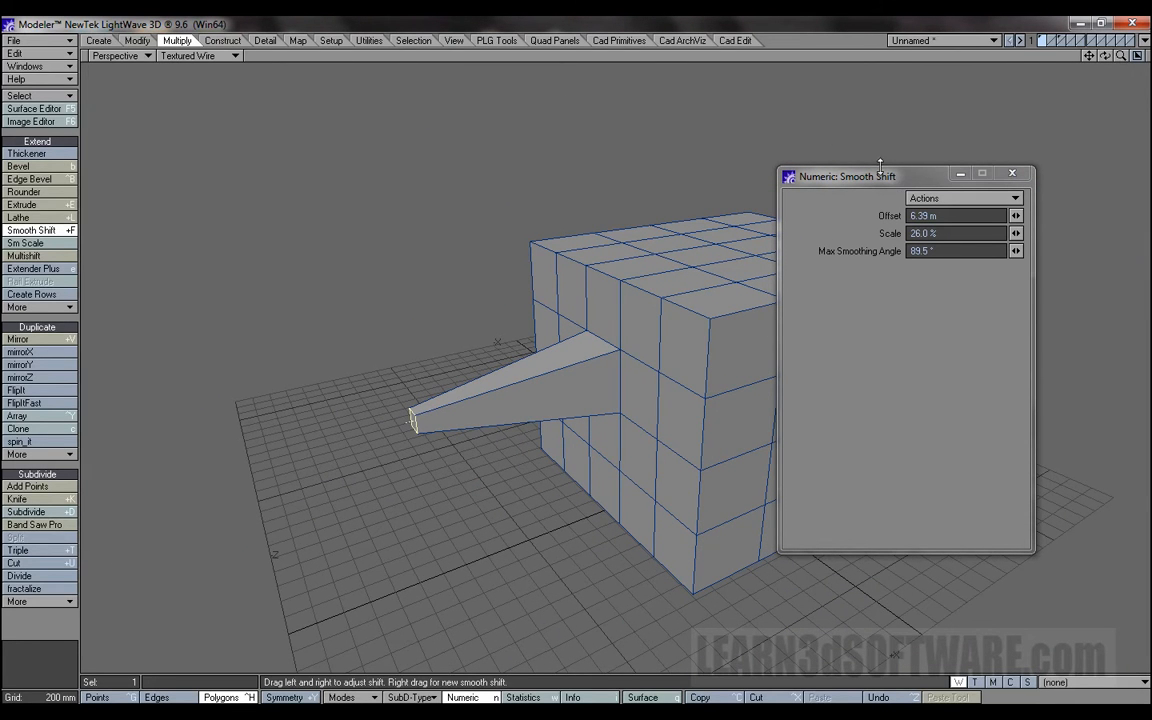
Adjust the tapered extrusion's length interactively in the viewport to about 10.19 m, then shorten it to about 8.66 m.
left_click_drag(414, 417, 590, 490)
left_click_drag(300, 466, 357, 462)
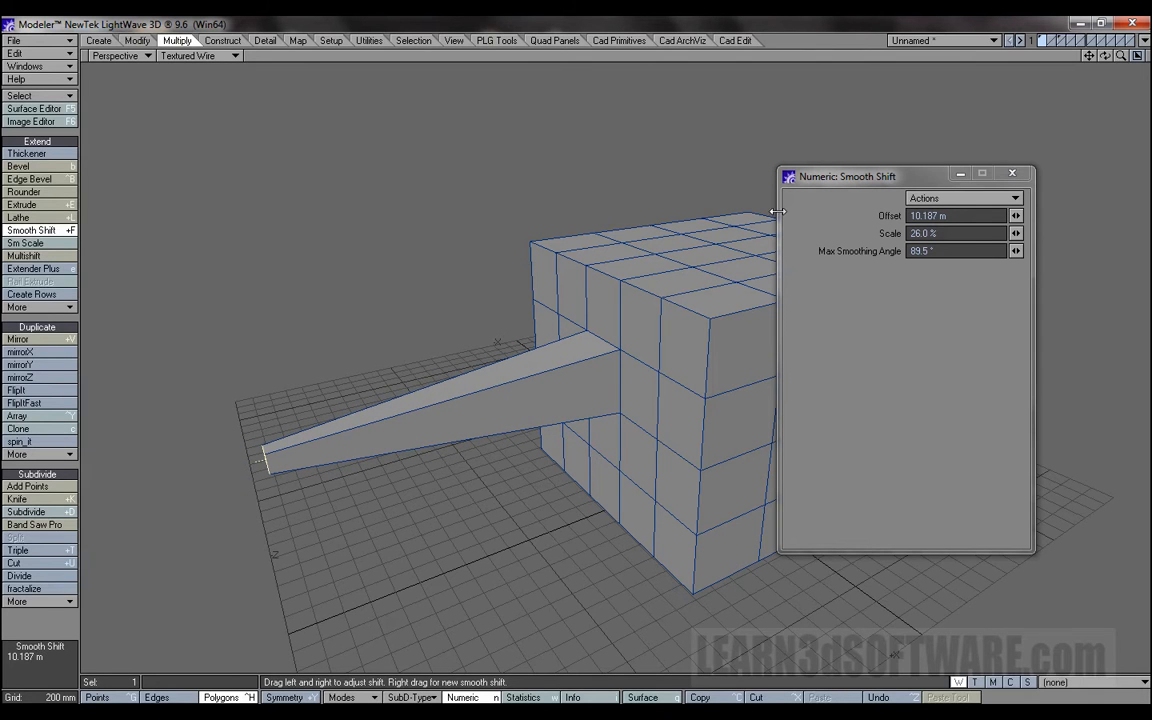
left_click(897, 180)
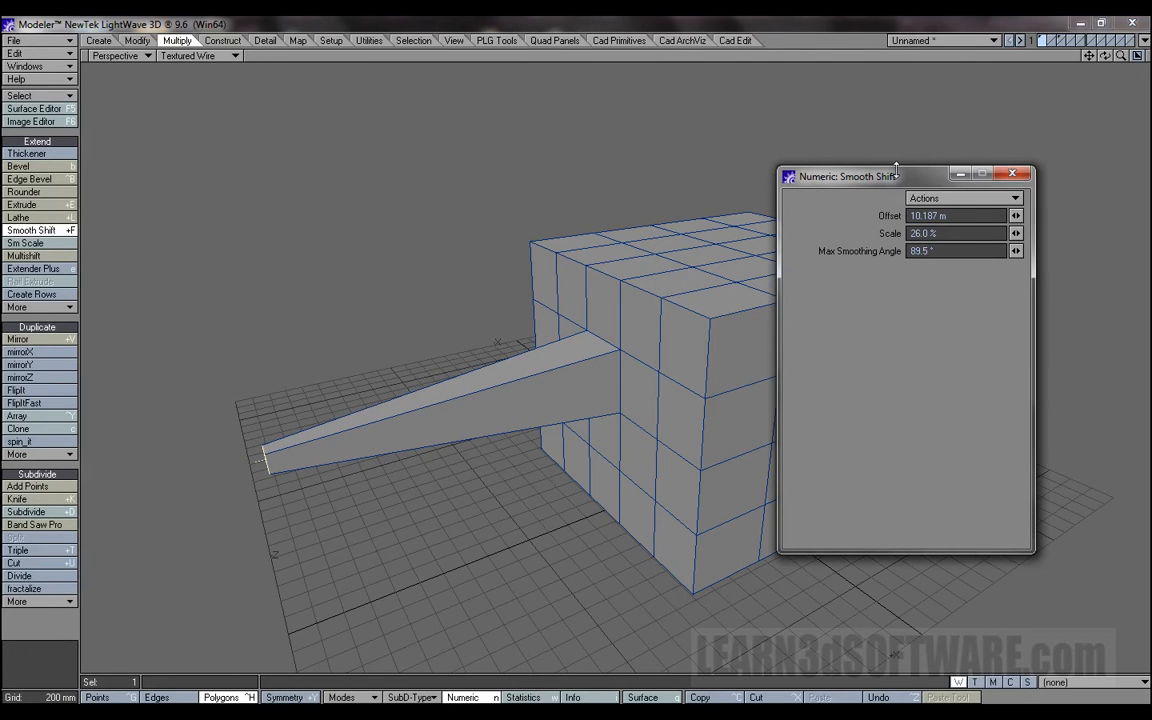
left_click_drag(292, 452, 131, 435)
left_click(911, 180)
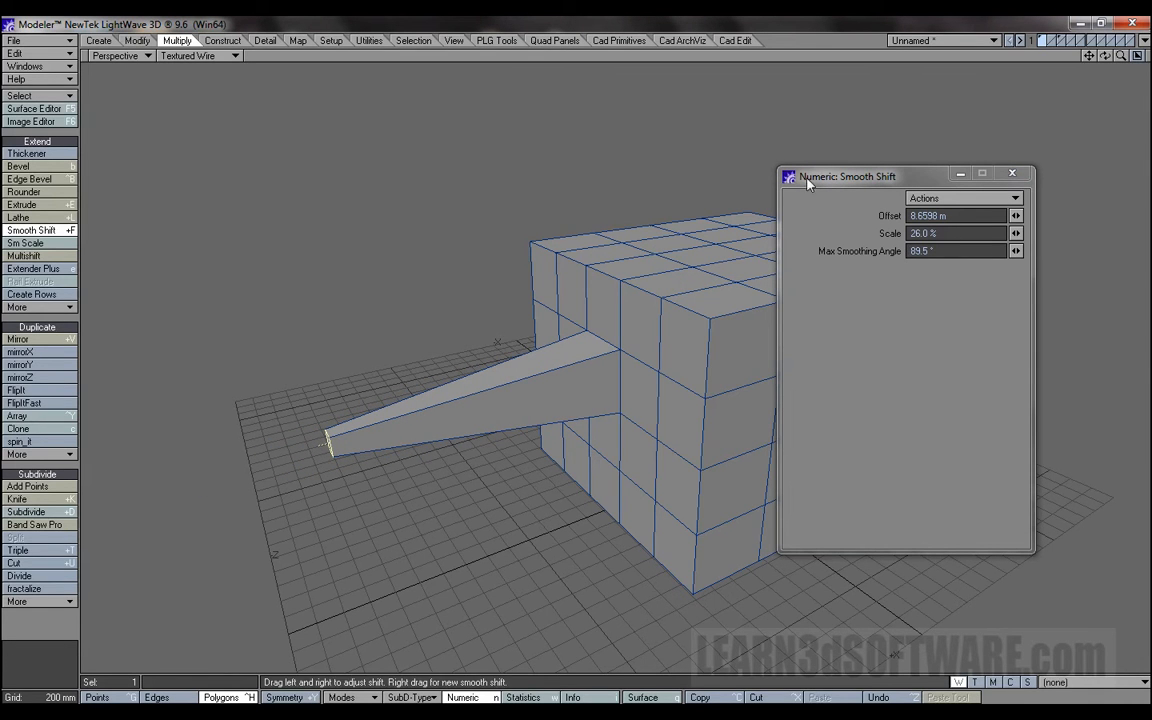
Undo the tapered extrusion, exit Smooth Shift and deselect the polygon on the box.
mouse_move(1105, 56)
left_mouse_down()
mouse_move(1148, 34)
mouse_move(1112, 40)
left_mouse_up()
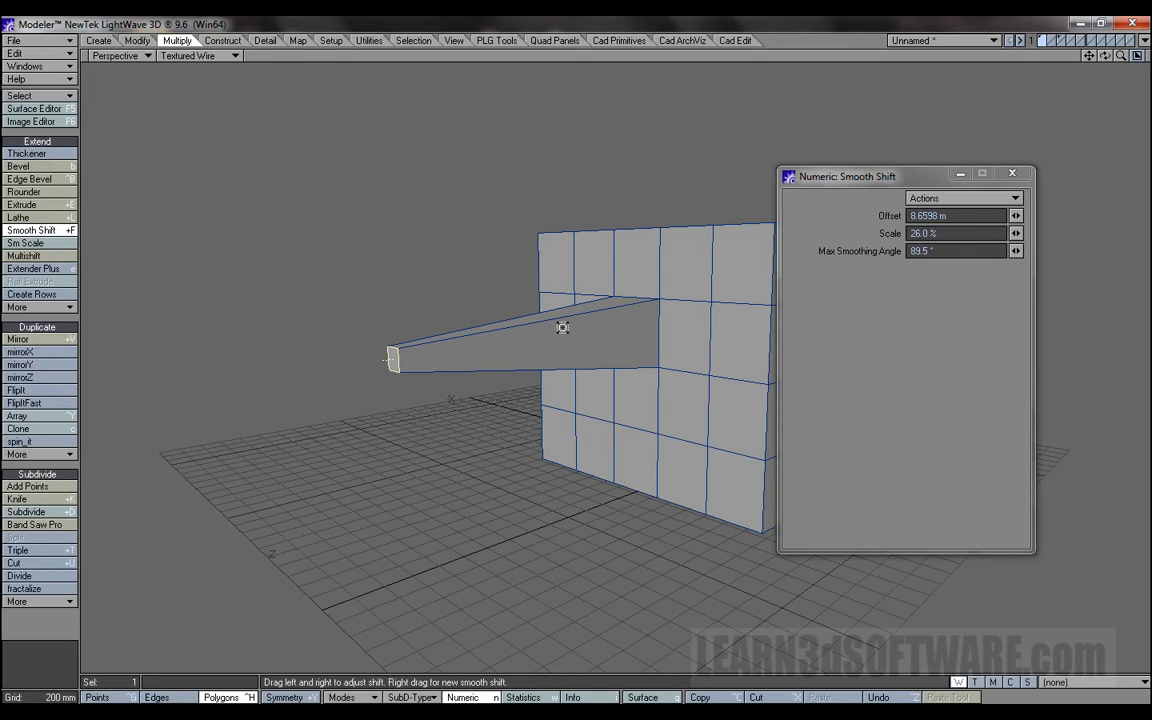
key("ctrl+z")
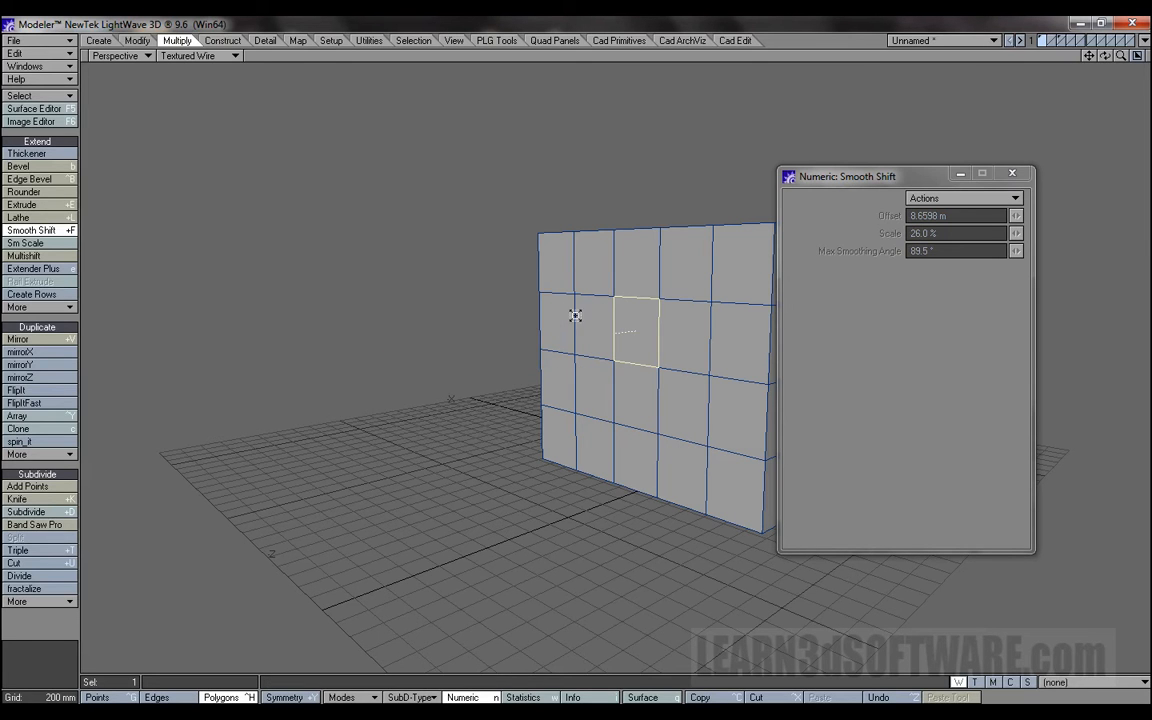
key("space")
left_click(645, 330)
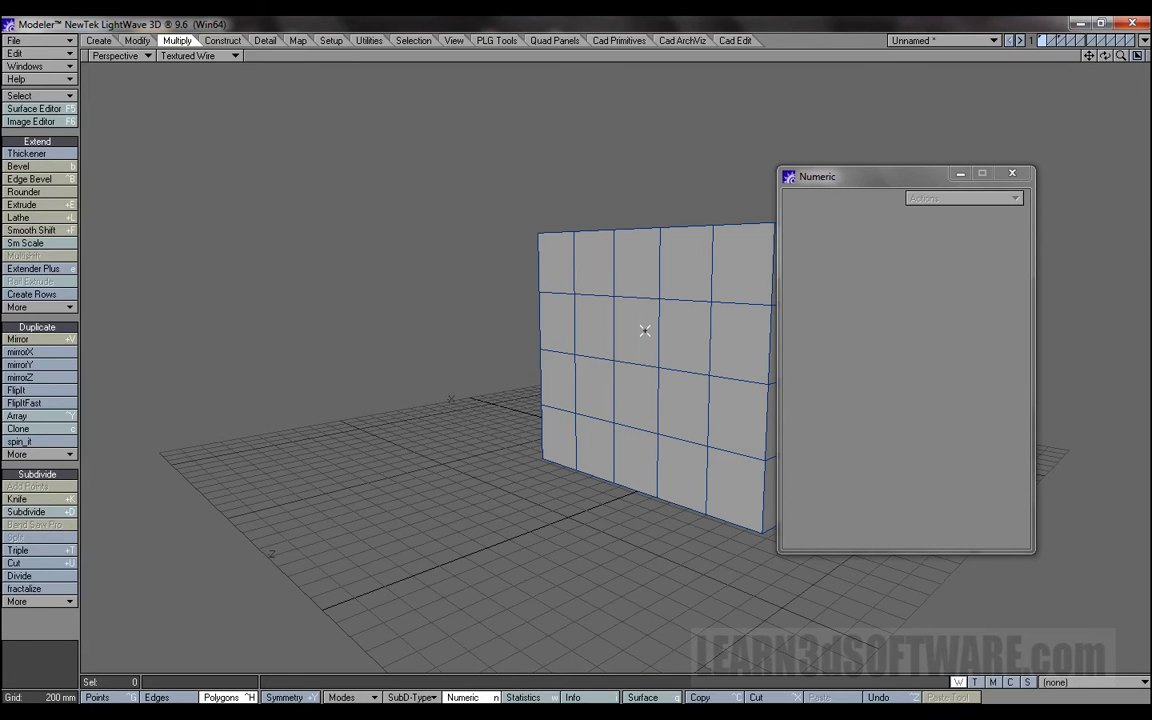
Select the end polygons of the first and third rows on the box face, and Smooth Shift all four outward about 1.64 m.
left_click(566, 265)
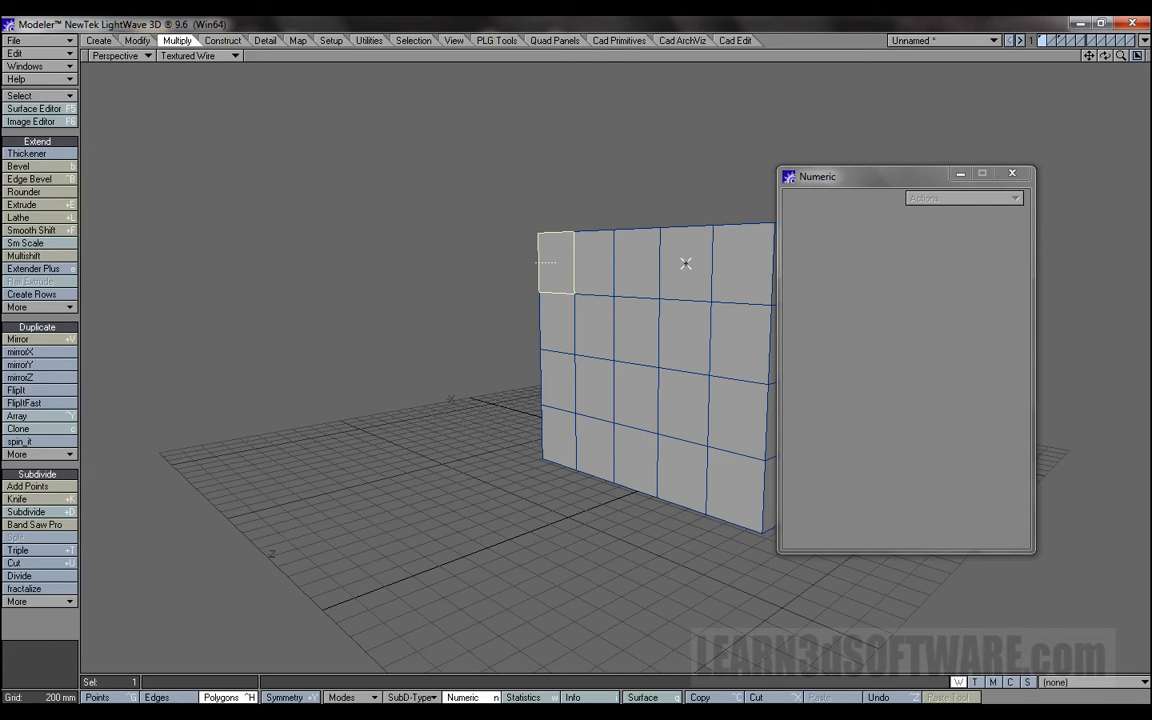
left_click(742, 261, "shift")
left_click(742, 412, "shift")
left_click(568, 388, "shift")
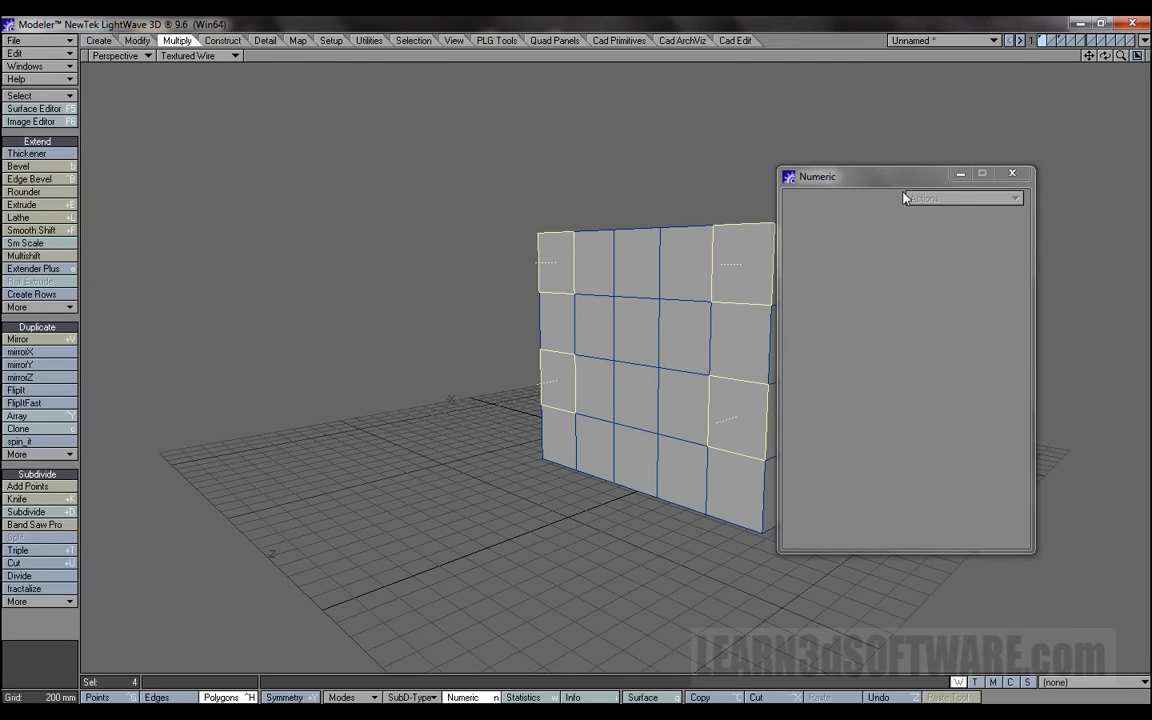
left_click_drag(896, 178, 913, 188)
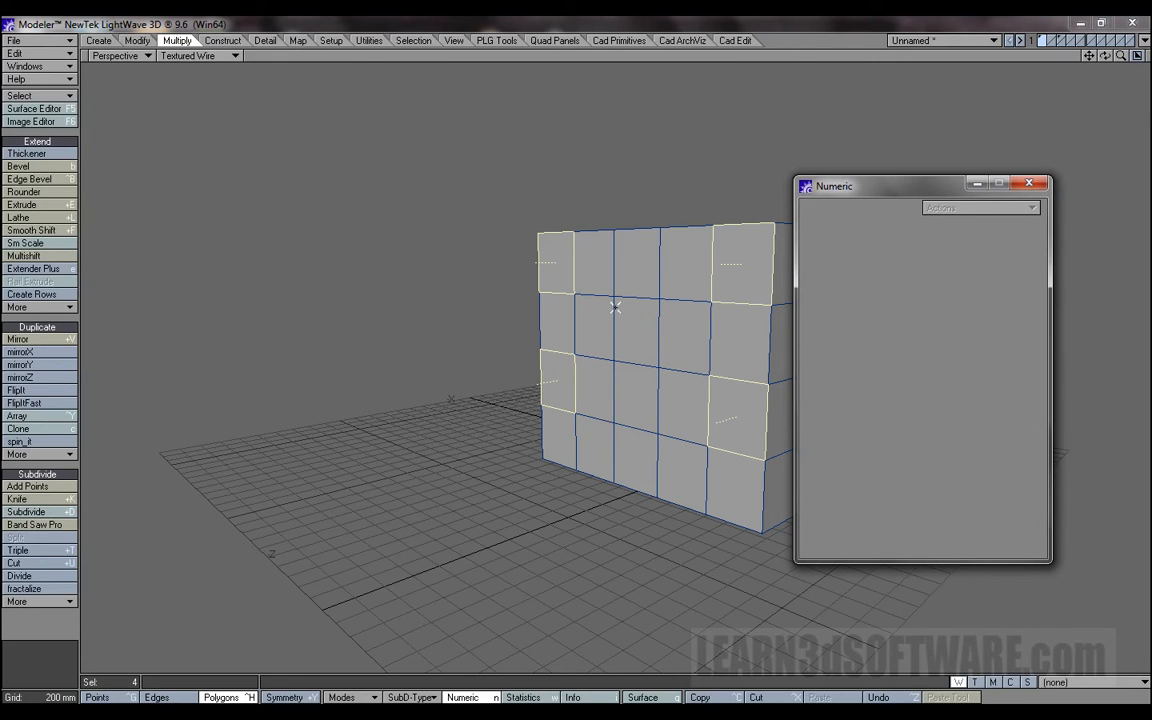
left_click(40, 231)
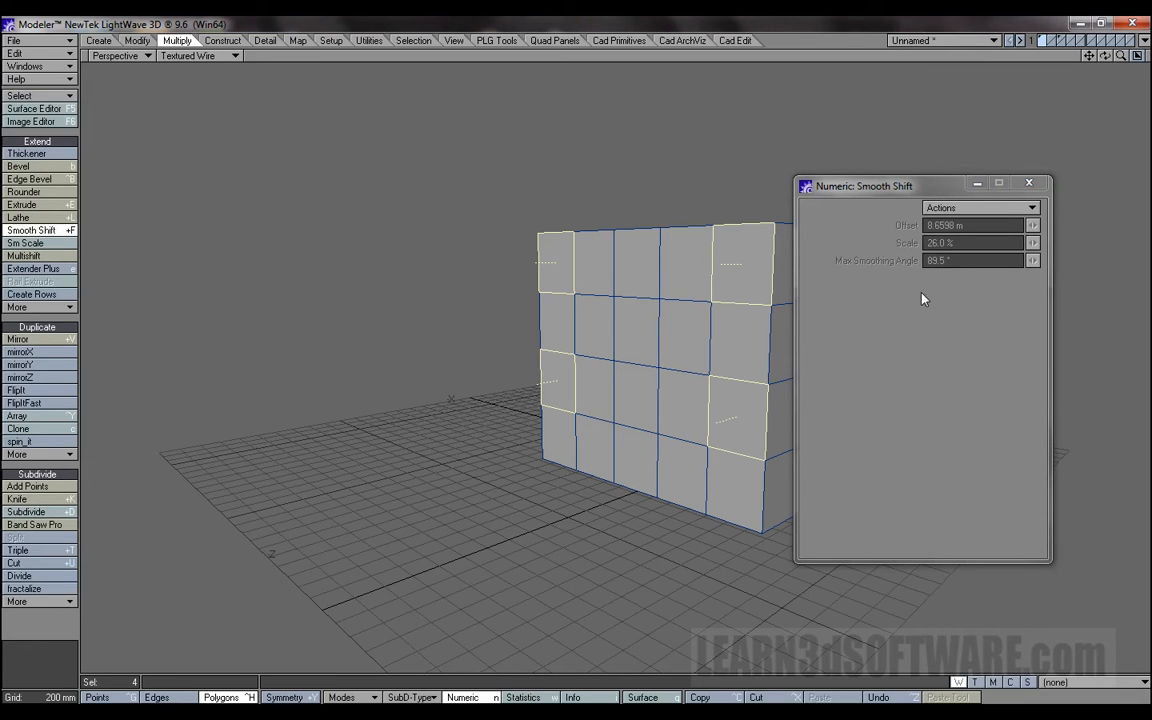
left_click_drag(650, 336, 829, 320)
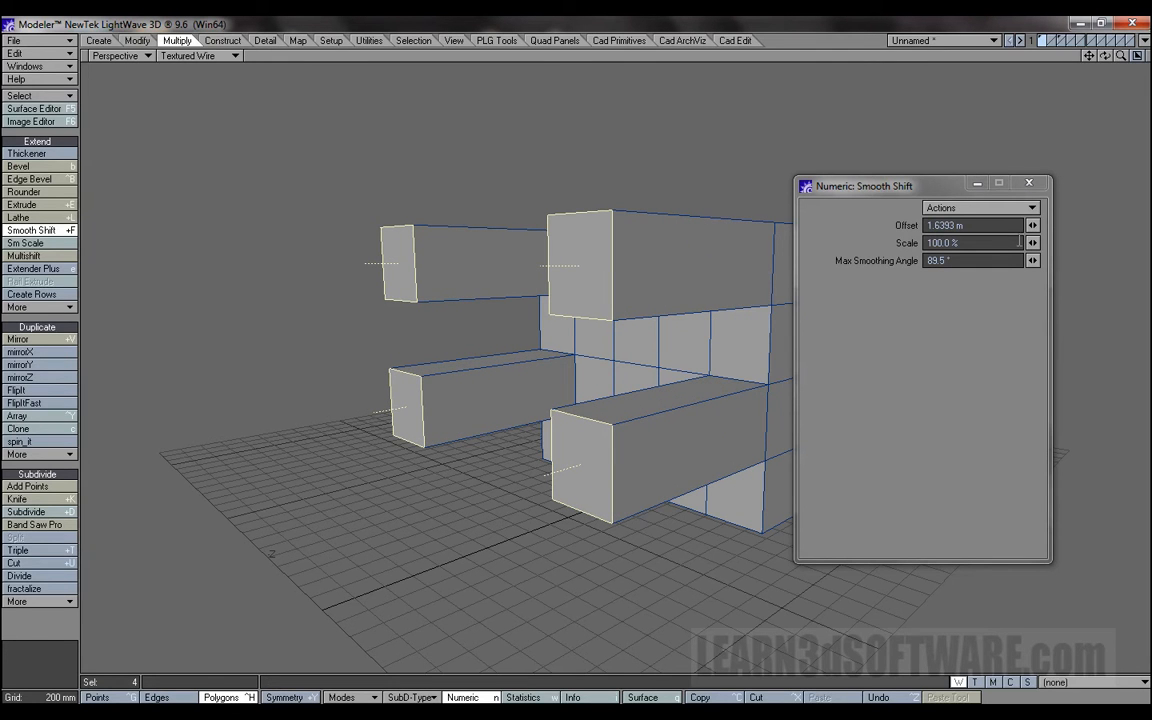
Taper the four extrusions by setting the Smooth Shift scale to 49.0 % and then 18.5 %, and lengthen them to a 5.67 m offset.
left_click_drag(1033, 244, 972, 244)
left_click_drag(1106, 56, 1000, 53)
left_click_drag(922, 190, 356, 188)
mouse_move(1105, 56)
left_mouse_down()
mouse_move(1022, 70)
mouse_move(1092, 60)
mouse_move(1140, 88)
mouse_move(1105, 57)
left_mouse_up()
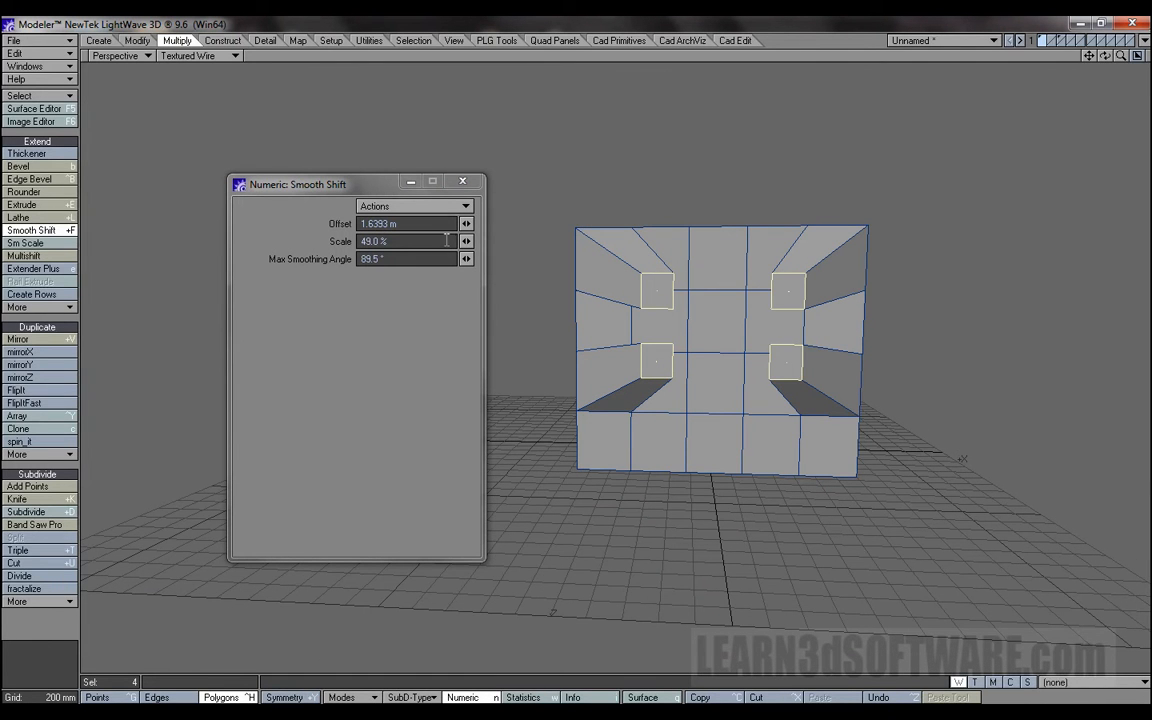
left_click_drag(465, 245, 439, 245)
mouse_move(1105, 56)
left_mouse_down()
mouse_move(1090, 110)
mouse_move(1080, 100)
mouse_move(1105, 56)
left_mouse_up()
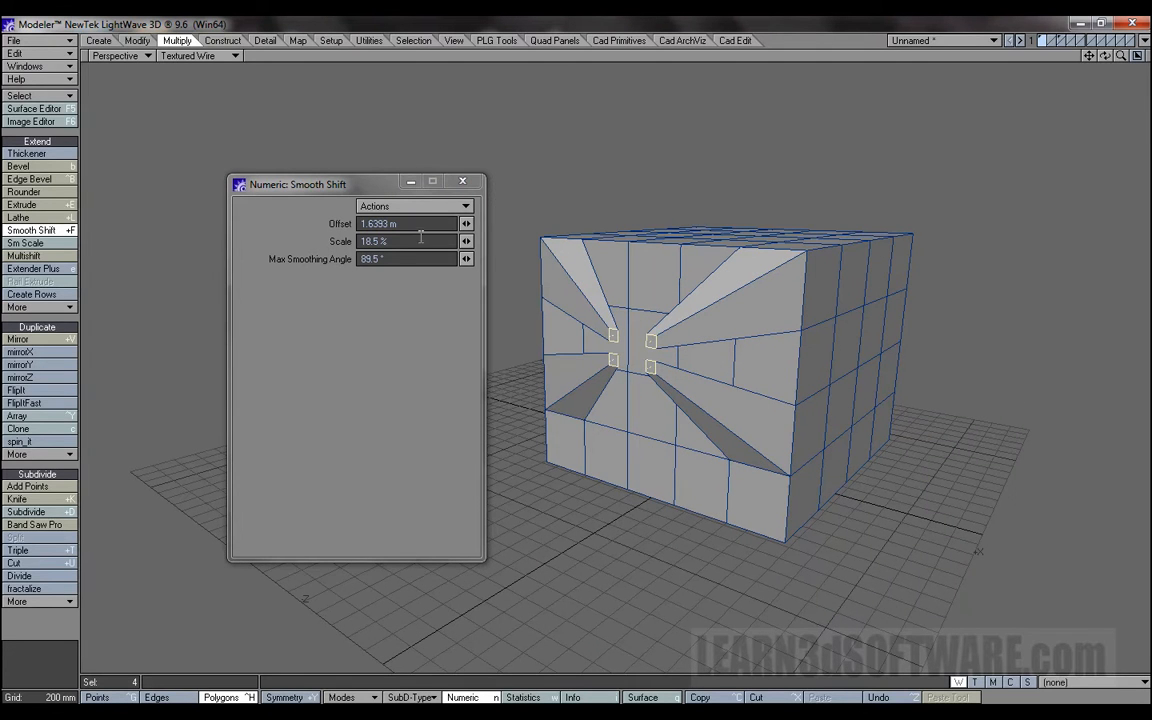
left_click_drag(467, 224, 531, 224)
mouse_move(1121, 56)
left_mouse_down()
mouse_move(1095, 56)
mouse_move(1149, 57)
mouse_move(1103, 58)
left_mouse_up()
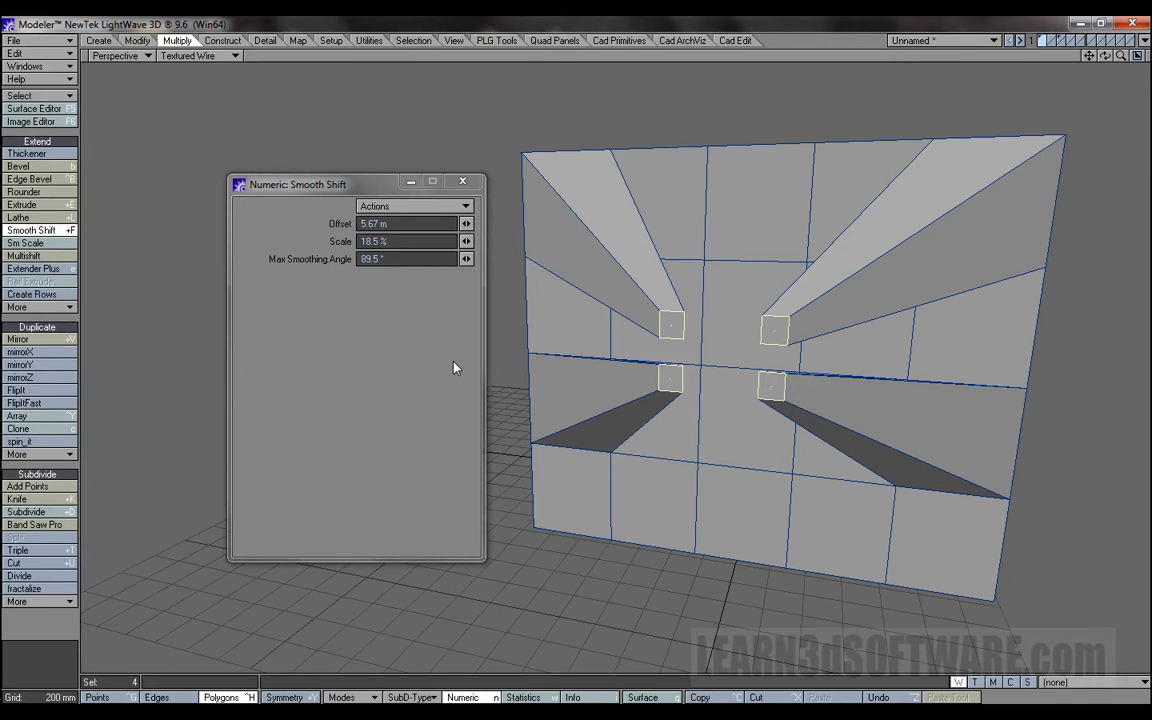
Undo the four-polygon Smooth Shift, exit the tool and clear the polygon selection.
key("u")
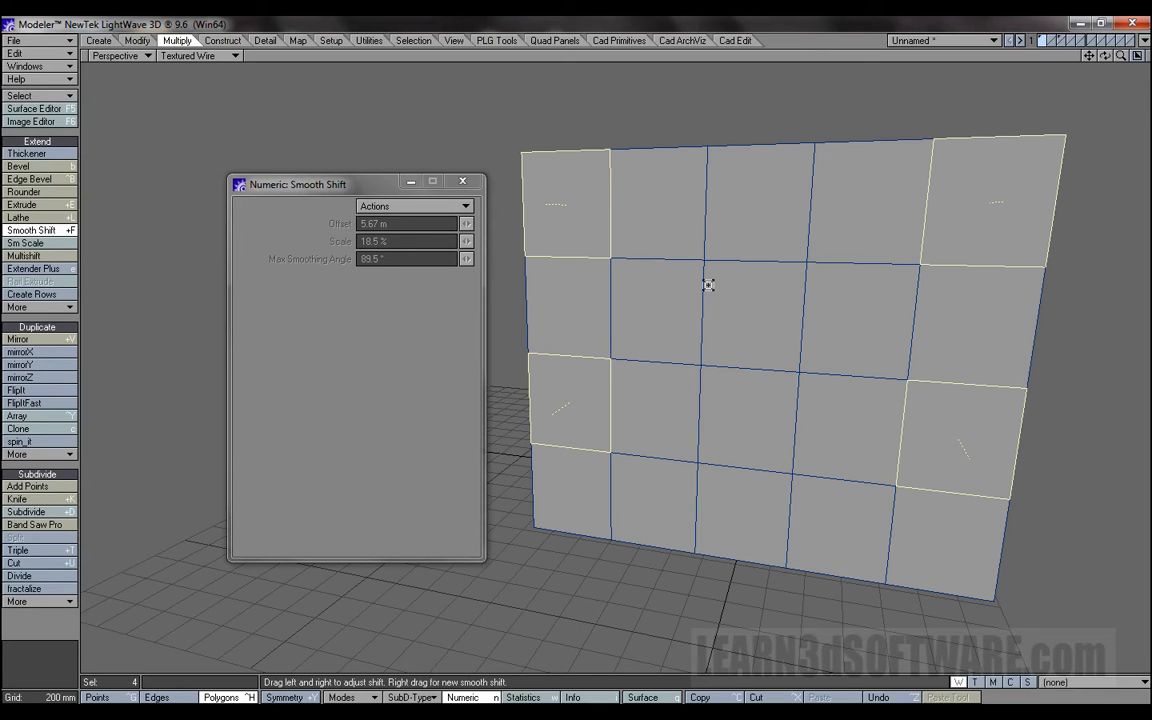
key("space")
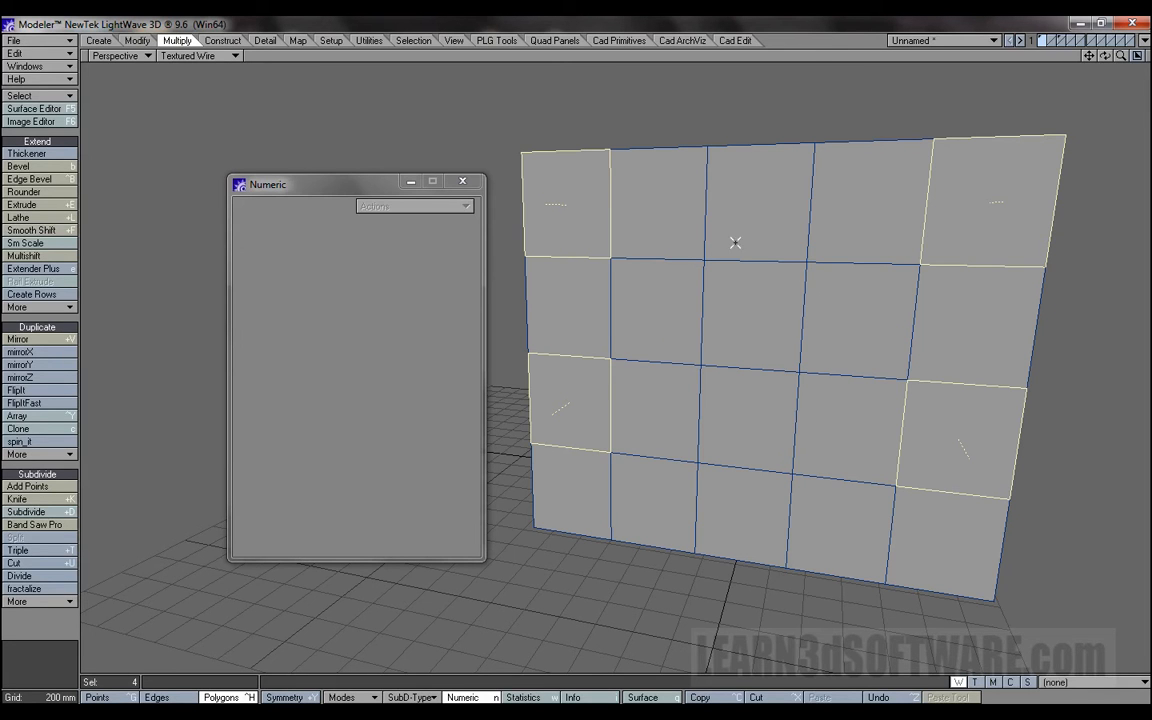
left_click(812, 58)
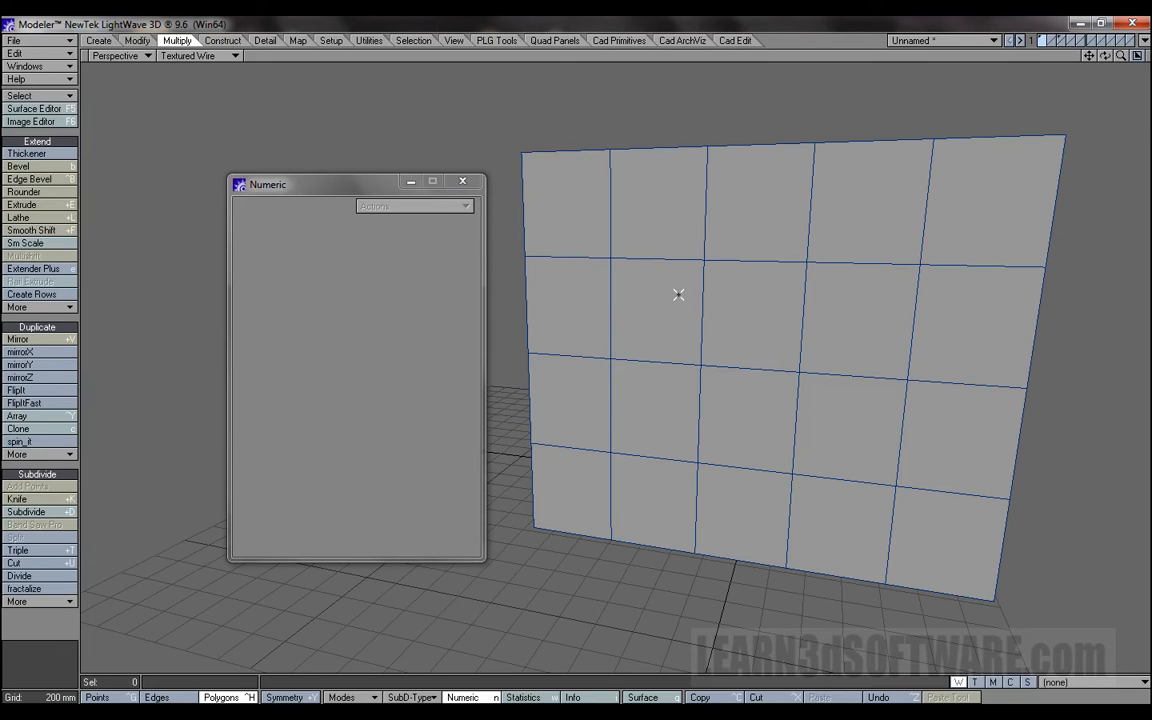
Select the central block of six polygons on the box face and Smooth Shift it outward about 1.6 m.
mouse_move(678, 294)
left_mouse_down()
mouse_move(728, 298)
mouse_move(838, 411)
mouse_move(678, 398)
left_mouse_up()
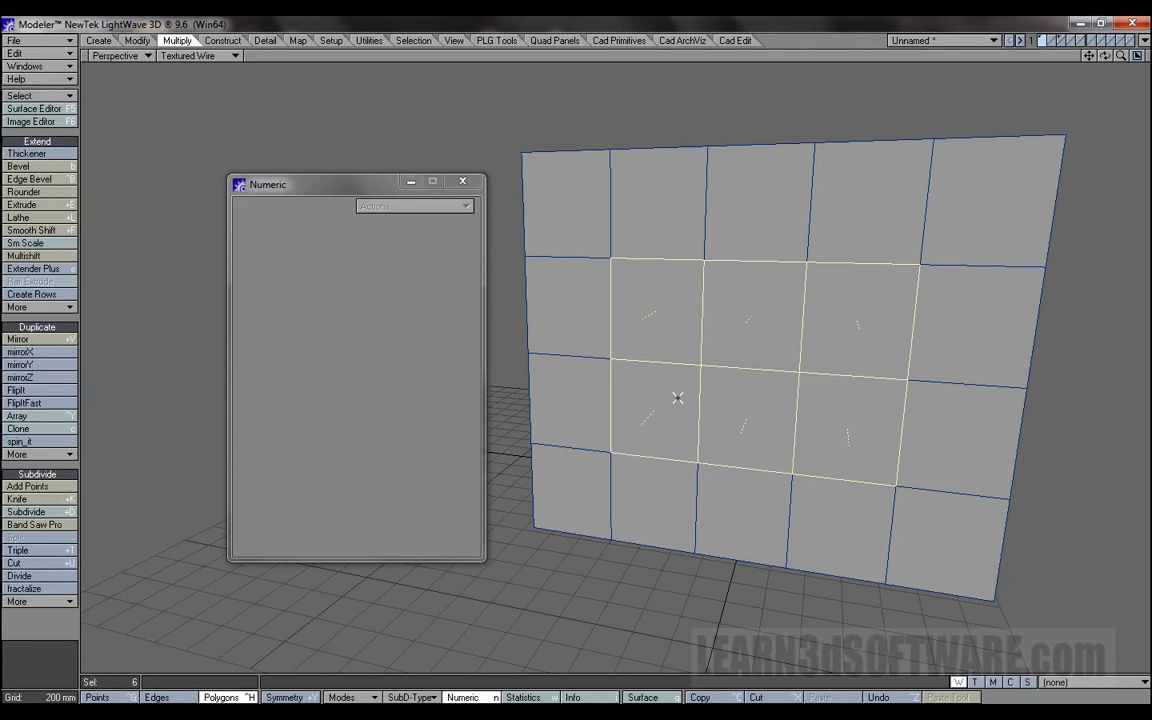
mouse_move(1105, 57)
left_mouse_down()
mouse_move(1055, 61)
mouse_move(1117, 36)
left_mouse_up()
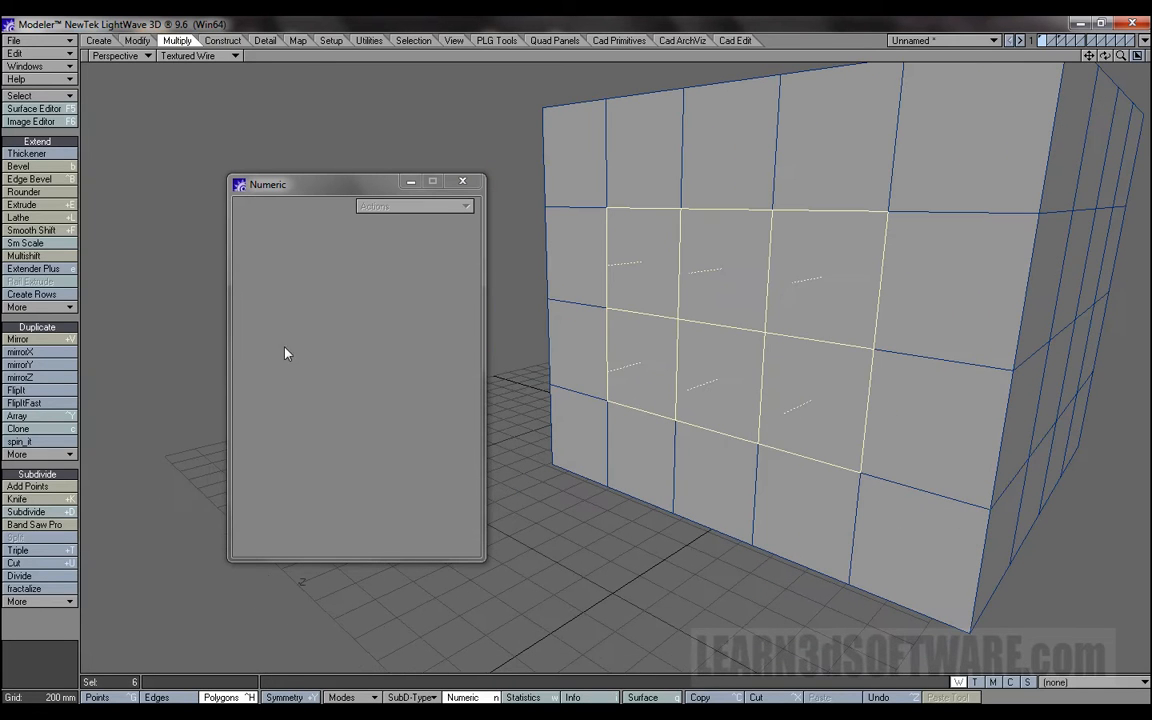
left_click(72, 231)
left_click_drag(738, 311, 1011, 257)
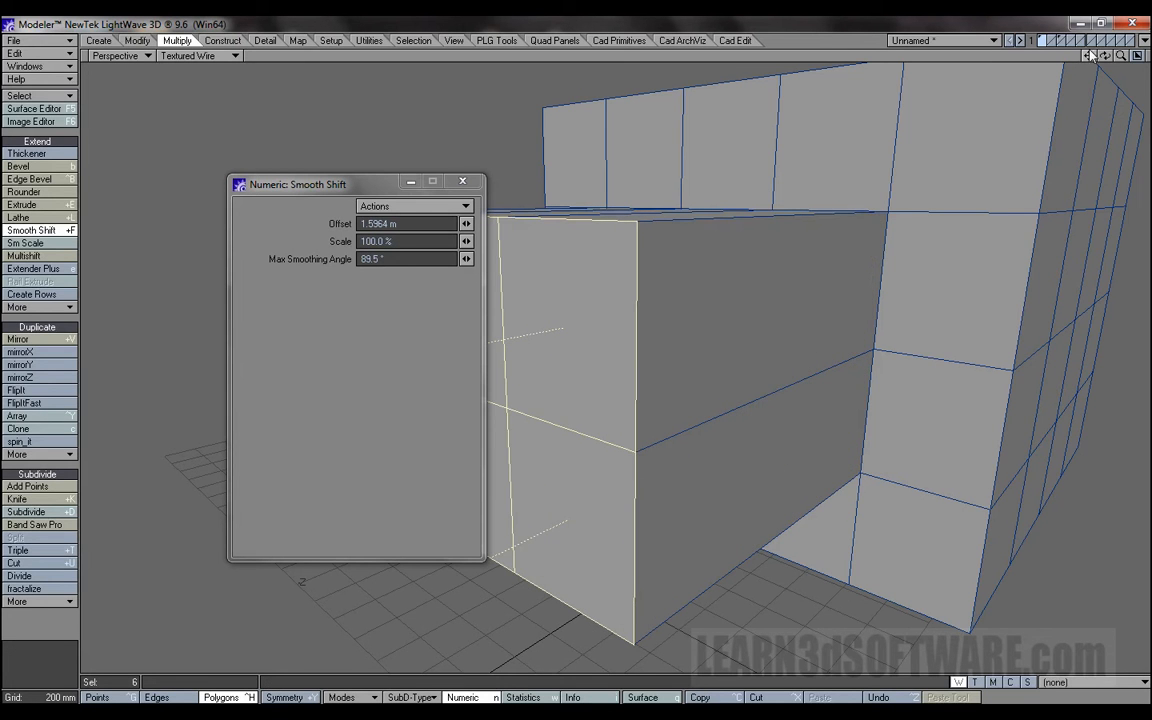
left_click_drag(1121, 60, 1148, 56)
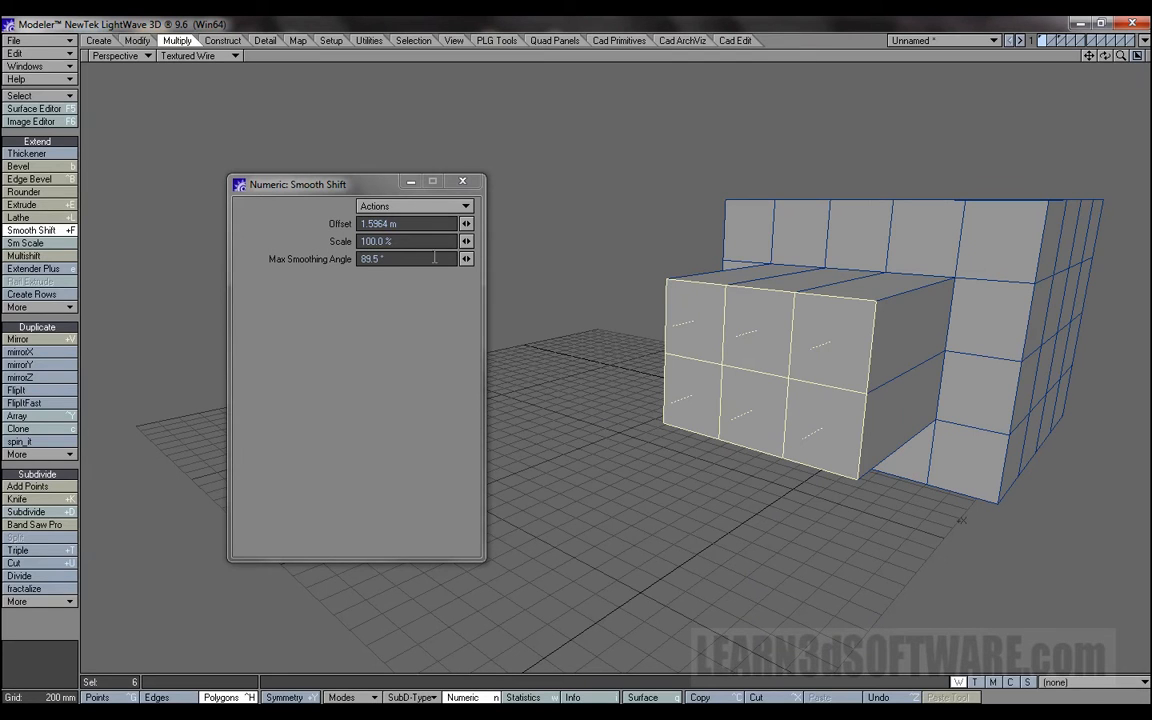
Taper the extruded six-polygon block by setting the Smooth Shift scale to 46.0 %.
left_click_drag(466, 243, 422, 243)
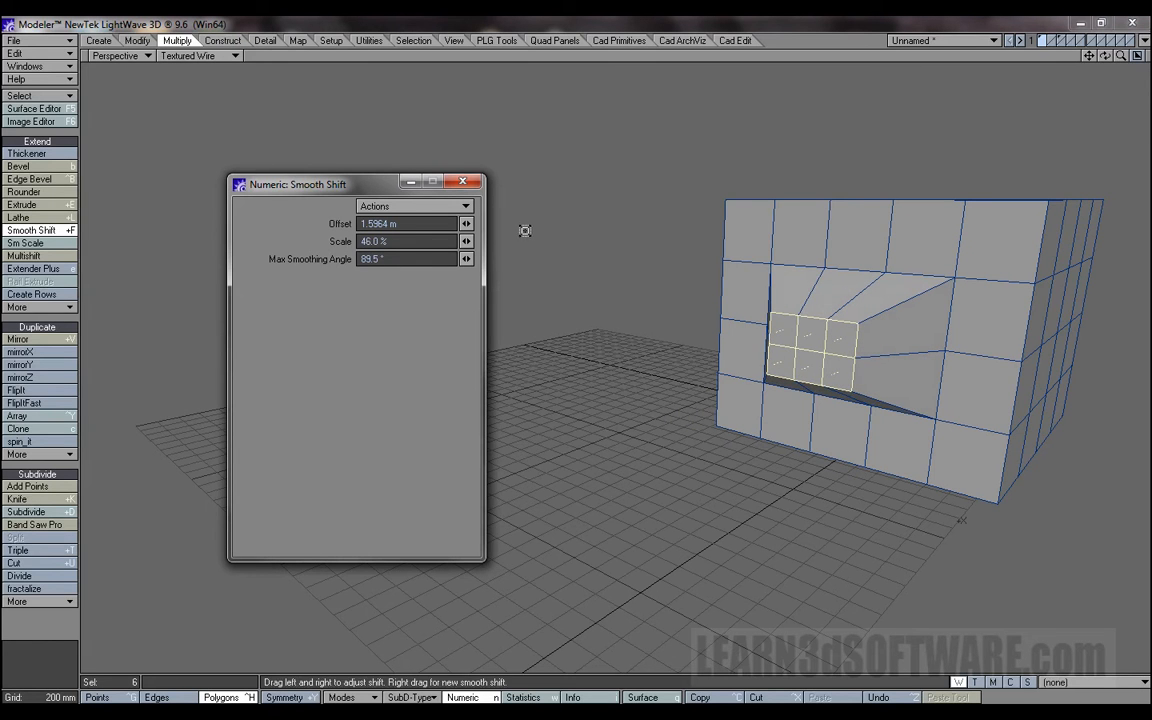
mouse_move(1104, 57)
left_mouse_down()
mouse_move(1142, 38)
mouse_move(1106, 62)
left_mouse_up()
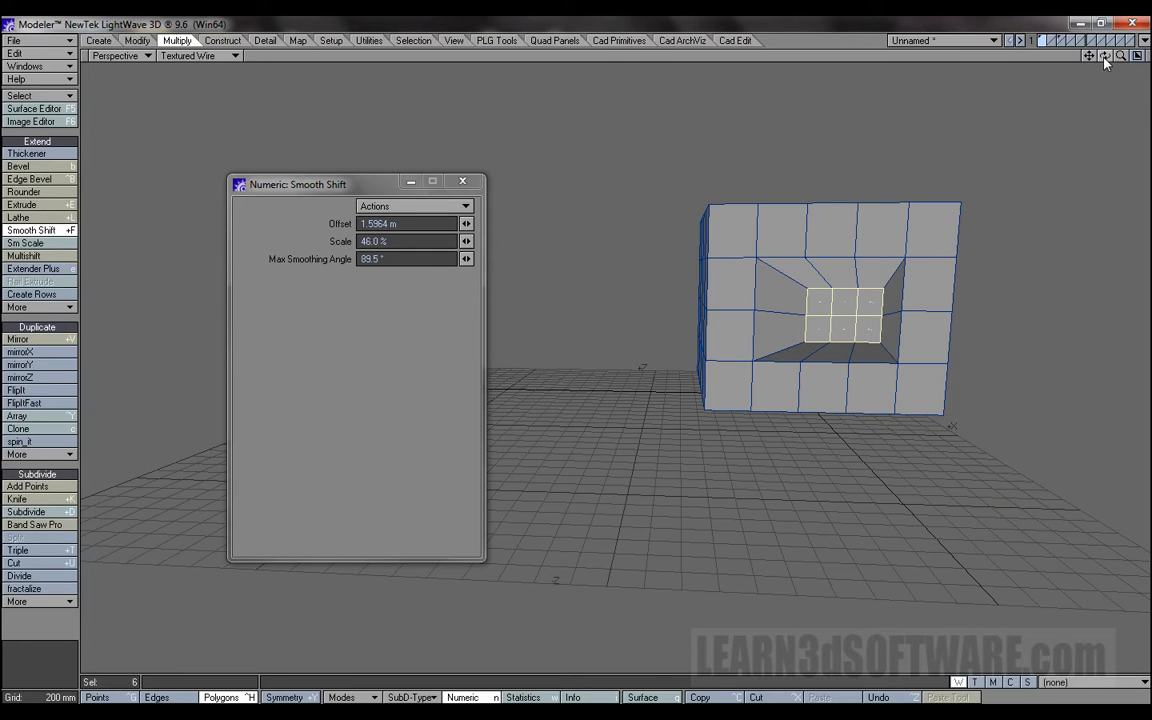
left_click_drag(1104, 58, 1000, 57)
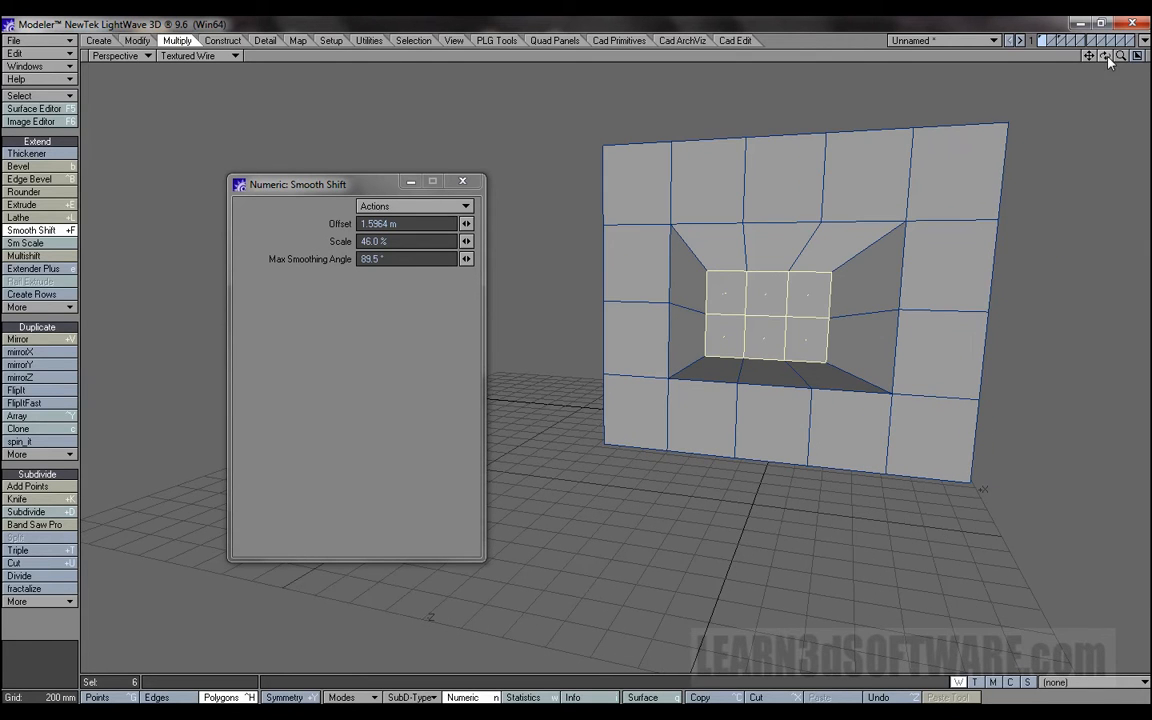
left_click_drag(1120, 57, 1145, 57)
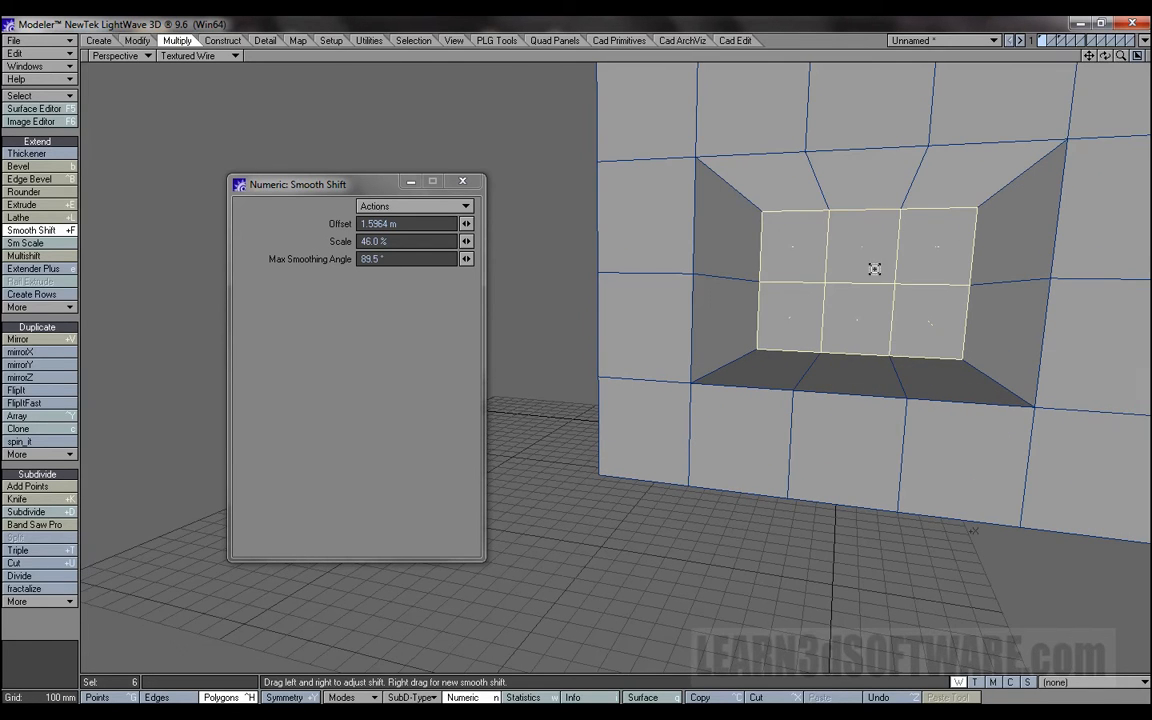
Adjust the tapered block's Smooth Shift offset interactively to about 854 mm, finish the tool and deselect its polygons.
right_click_drag(867, 282, 867, 282)
left_click_drag(867, 282, 698, 277)
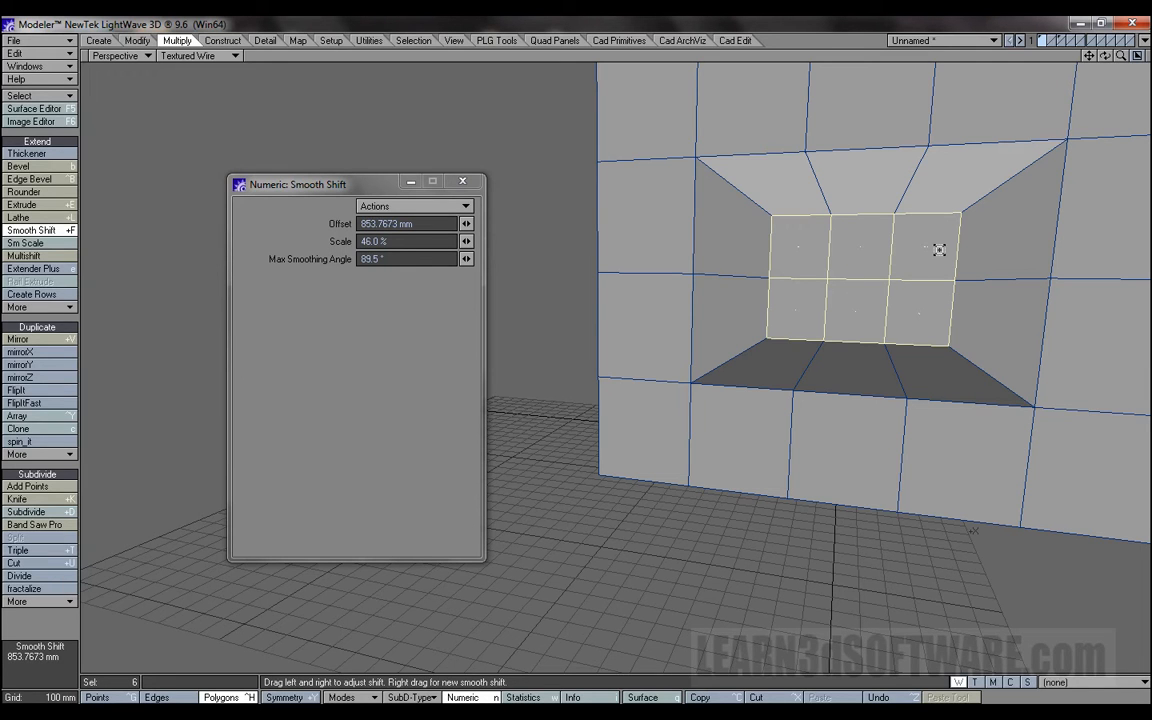
key("space")
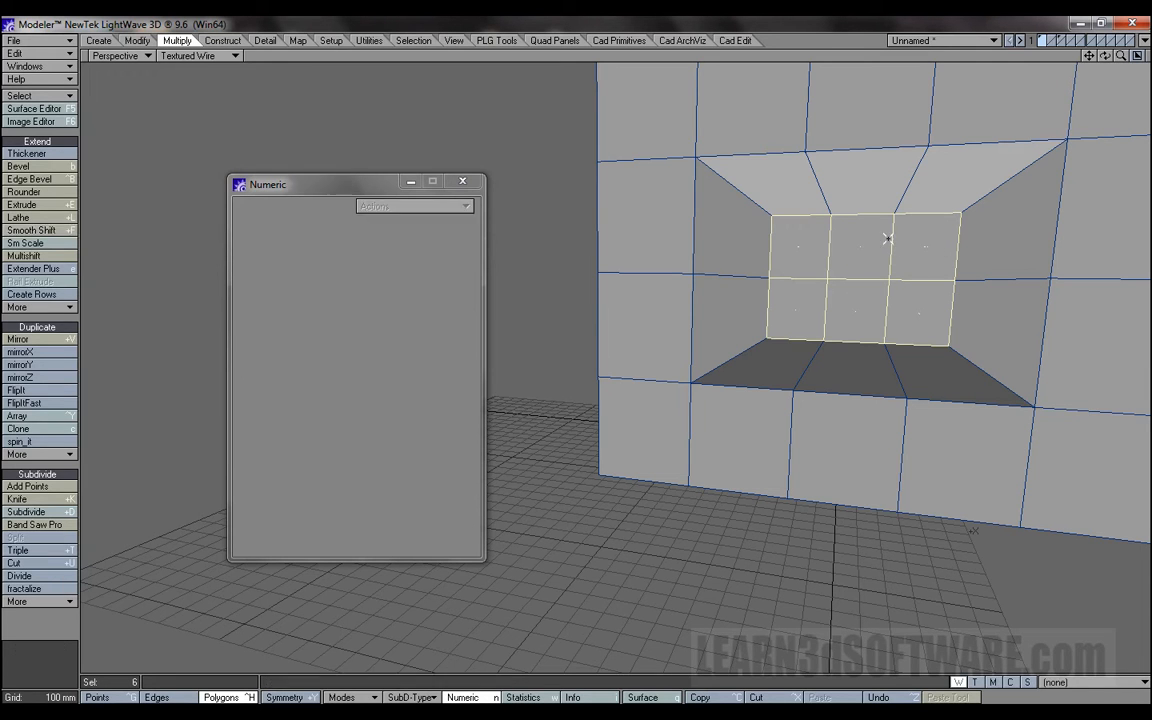
mouse_move(810, 248)
left_mouse_down()
mouse_move(892, 247)
mouse_move(879, 301)
left_mouse_up()
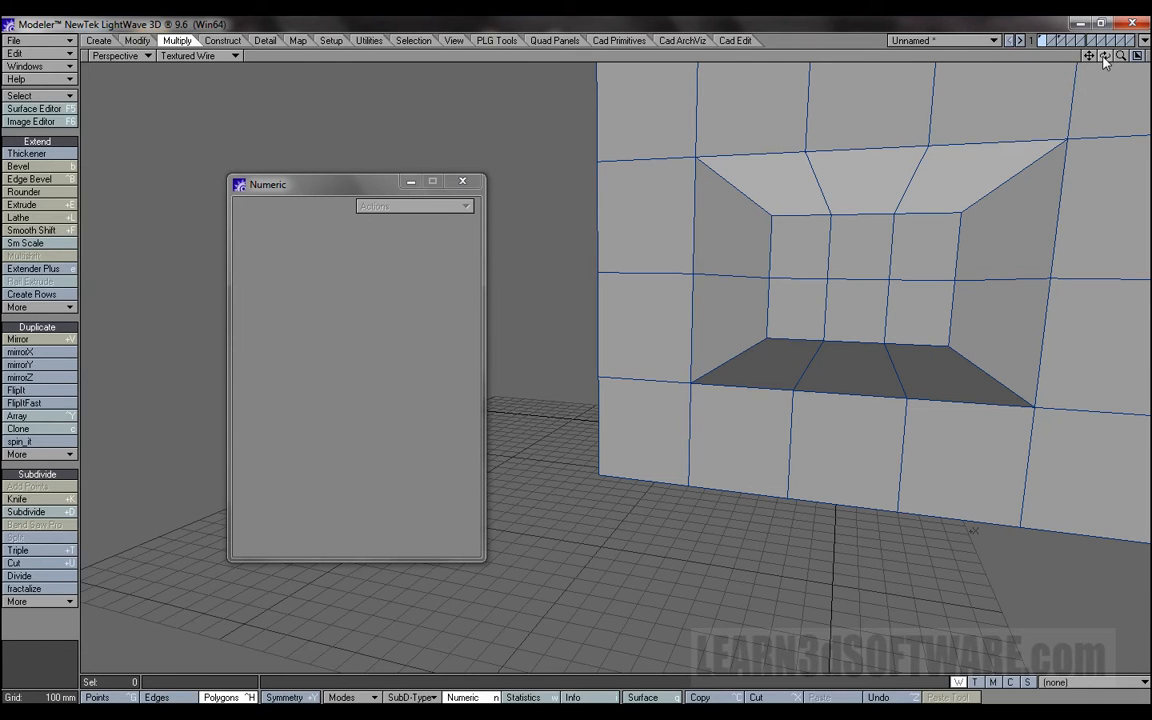
left_click_drag(1092, 61, 1013, 151)
left_click_drag(1122, 61, 1052, 108)
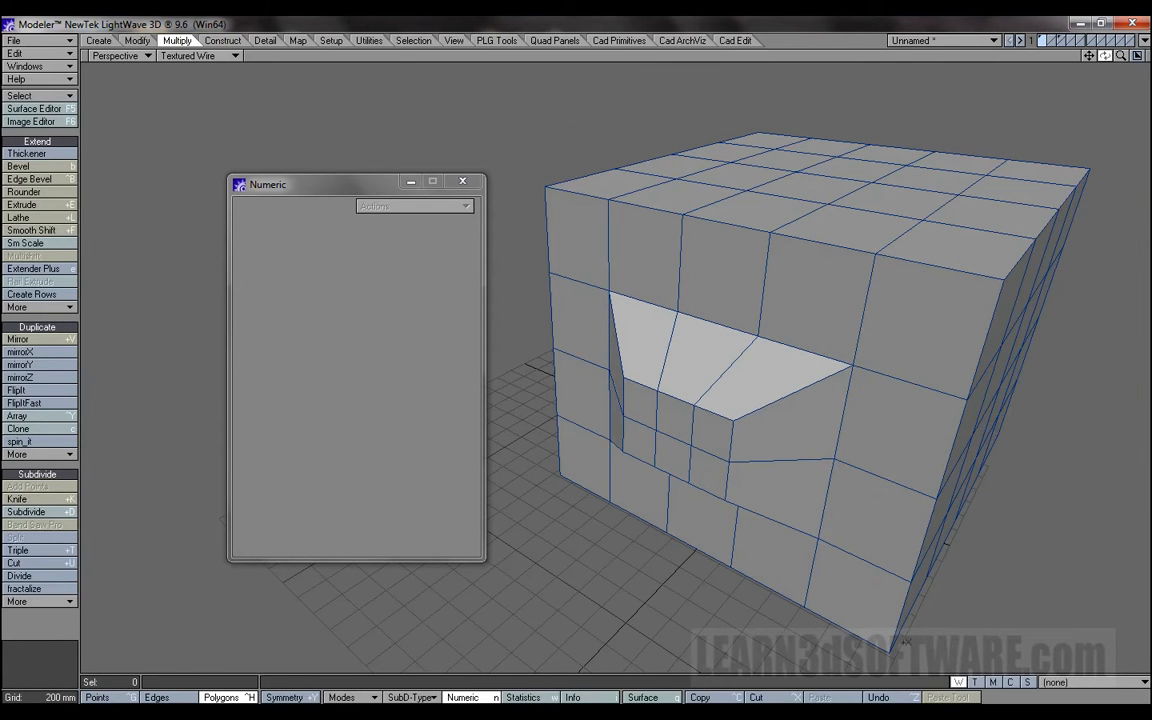
Switch to the third layer containing the two spheres and close the Numeric window.
left_click(1066, 40)
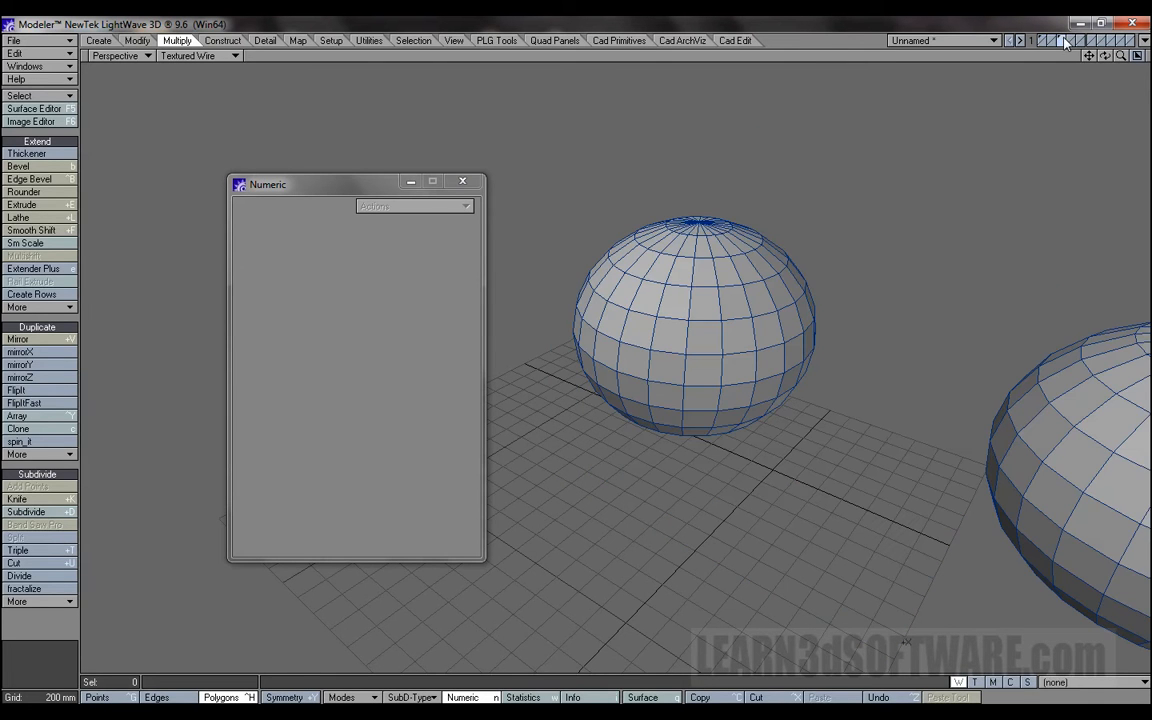
left_click_drag(1089, 57, 927, 12)
left_click(462, 182)
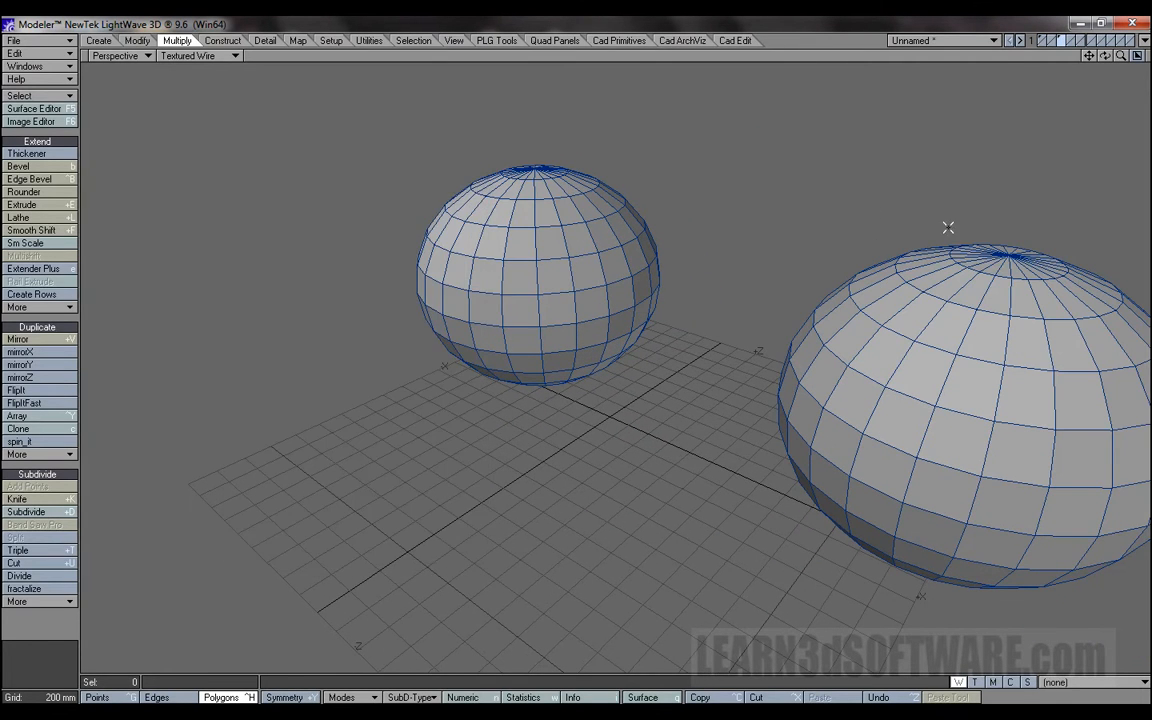
left_click_drag(1089, 56, 1149, 34)
left_click_drag(166, 468, 146, 469, "alt")
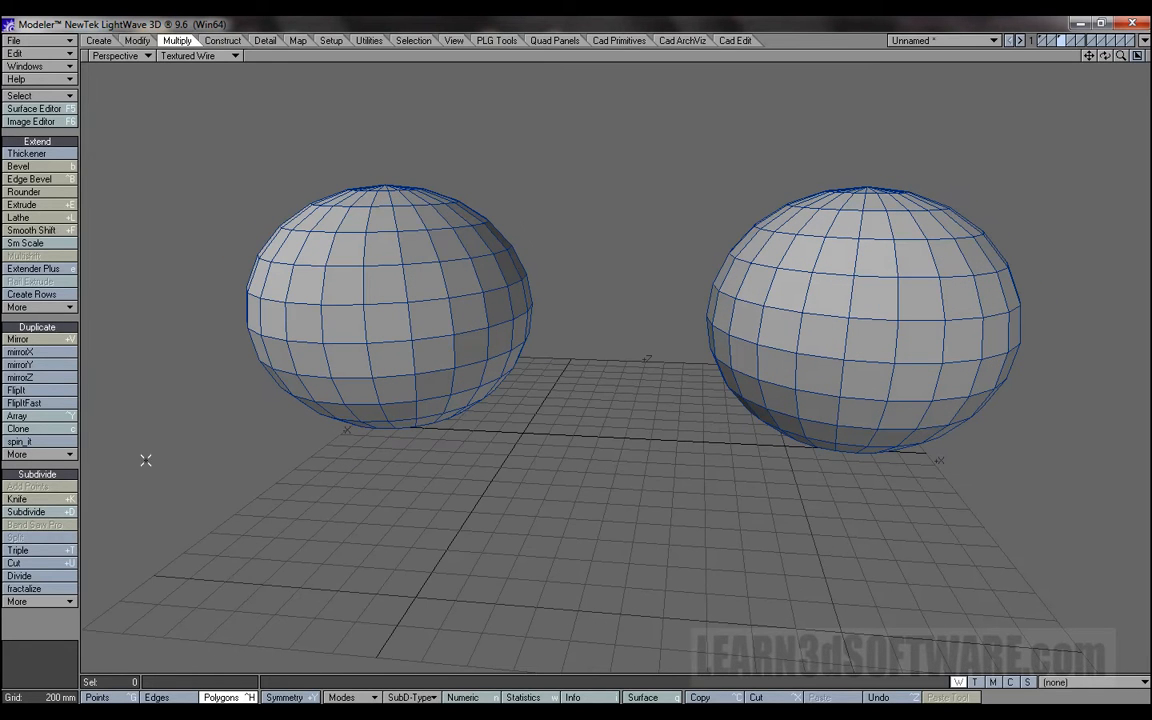
Select a three-row patch of 15 polygons on the upper part of the smaller, more distant sphere and Smooth Shift it outward about 1.44 m.
mouse_move(283, 271)
left_mouse_down()
mouse_move(260, 222)
mouse_move(412, 247)
mouse_move(400, 298)
mouse_move(289, 316)
left_mouse_up()
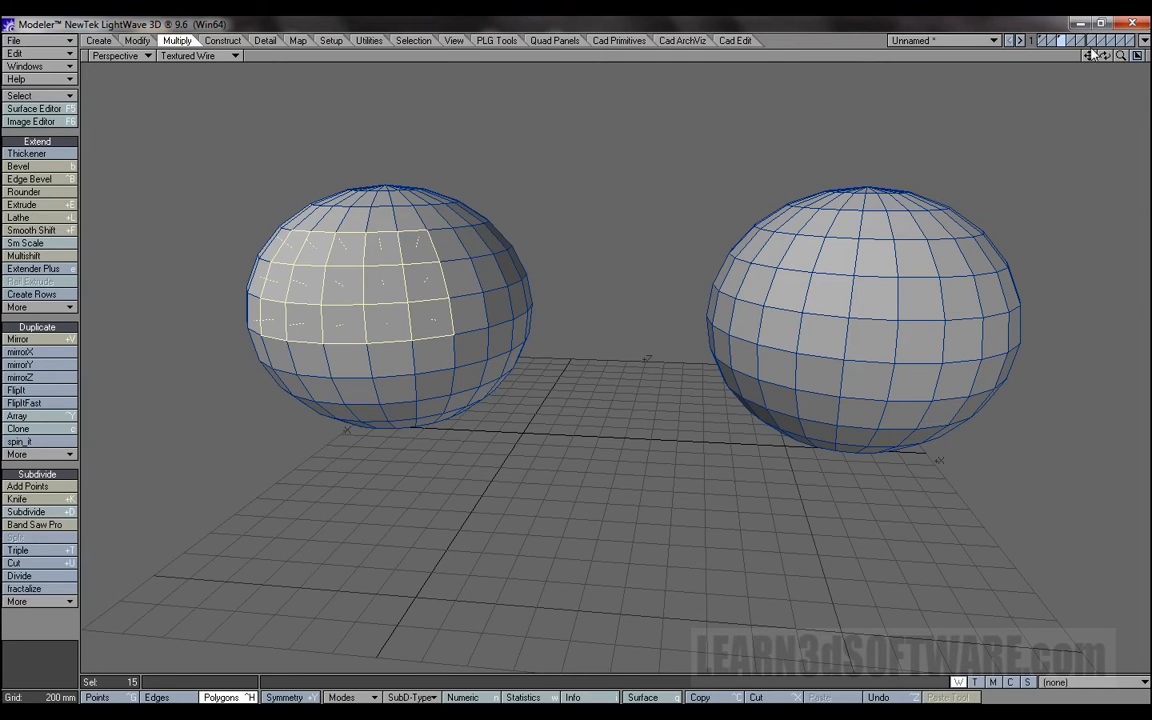
left_click_drag(1088, 58, 1020, 60)
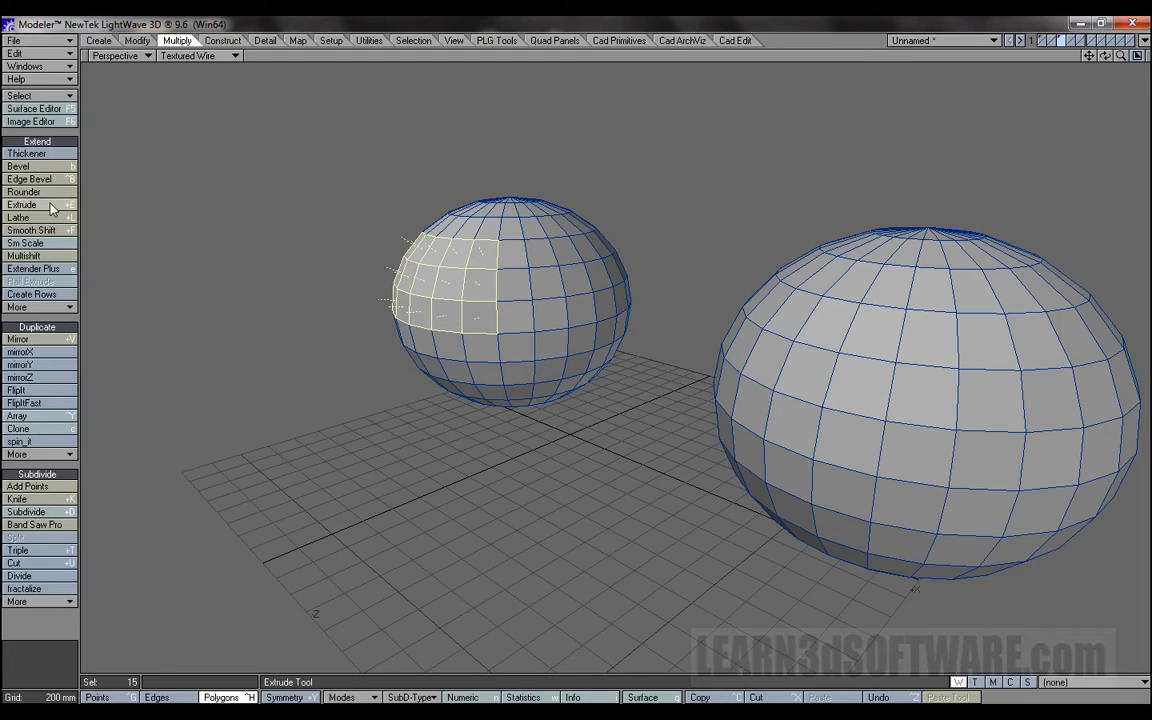
left_click(47, 231)
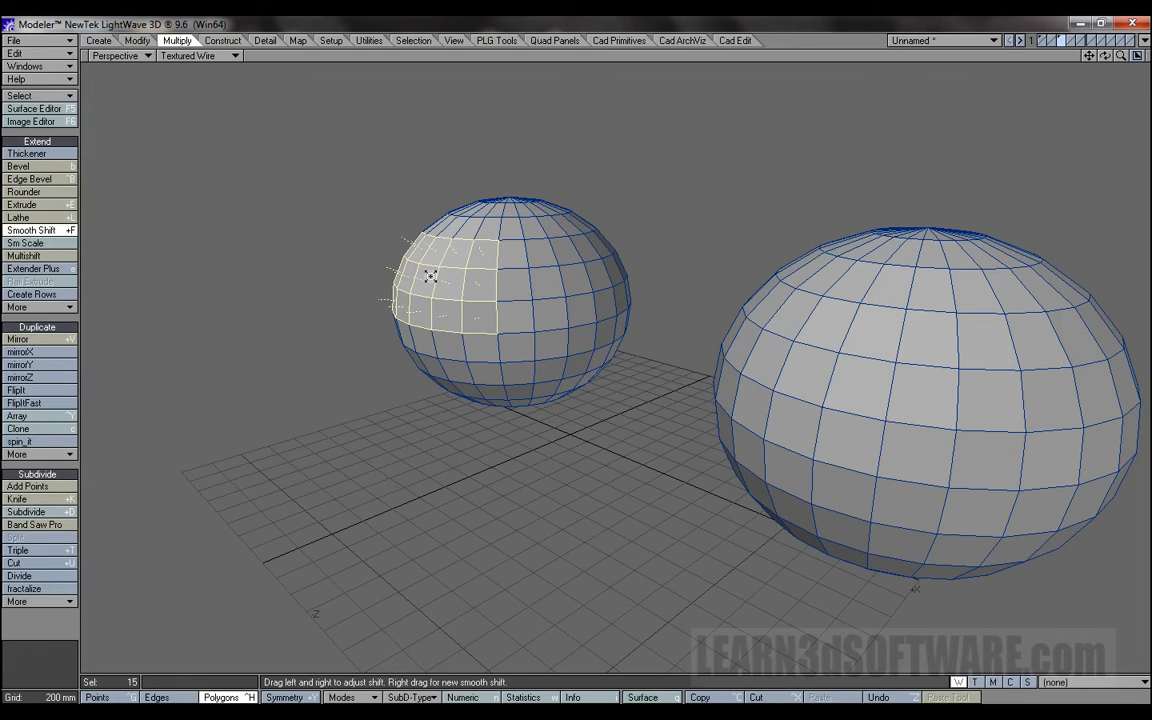
left_click_drag(428, 276, 681, 144)
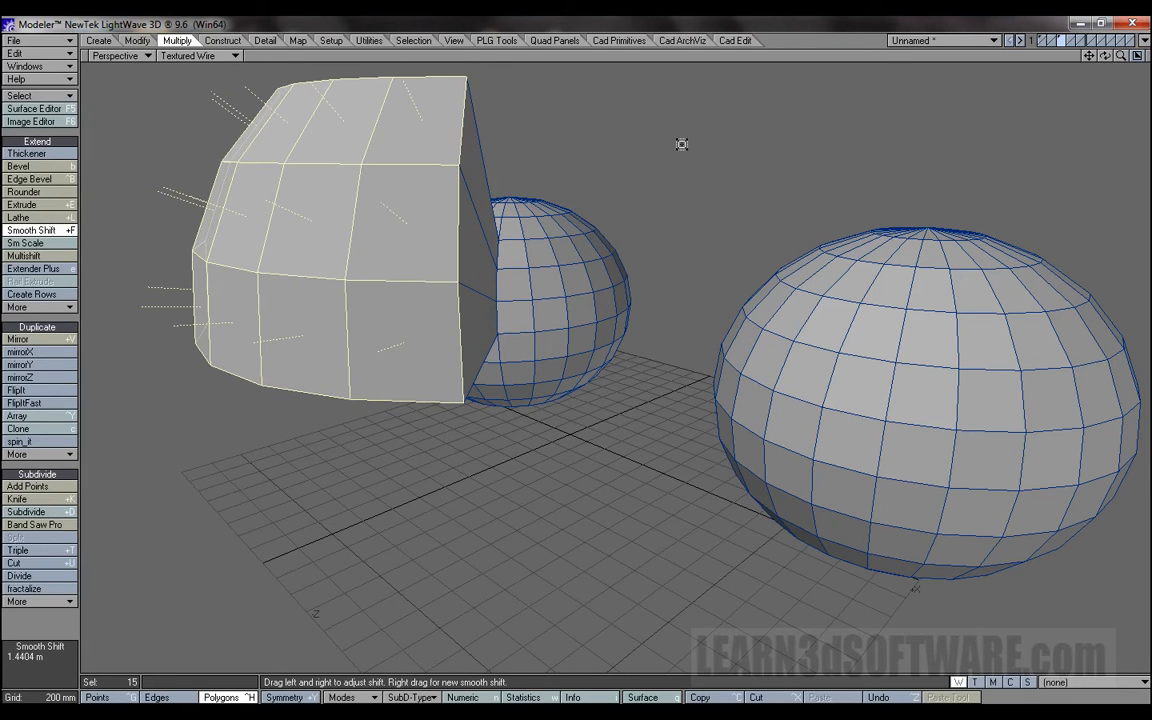
Undo the sphere patch's Smooth Shift and Bevel the same polygons instead with about 693 mm shift and 77 mm inset.
key("u")
left_click(30, 166)
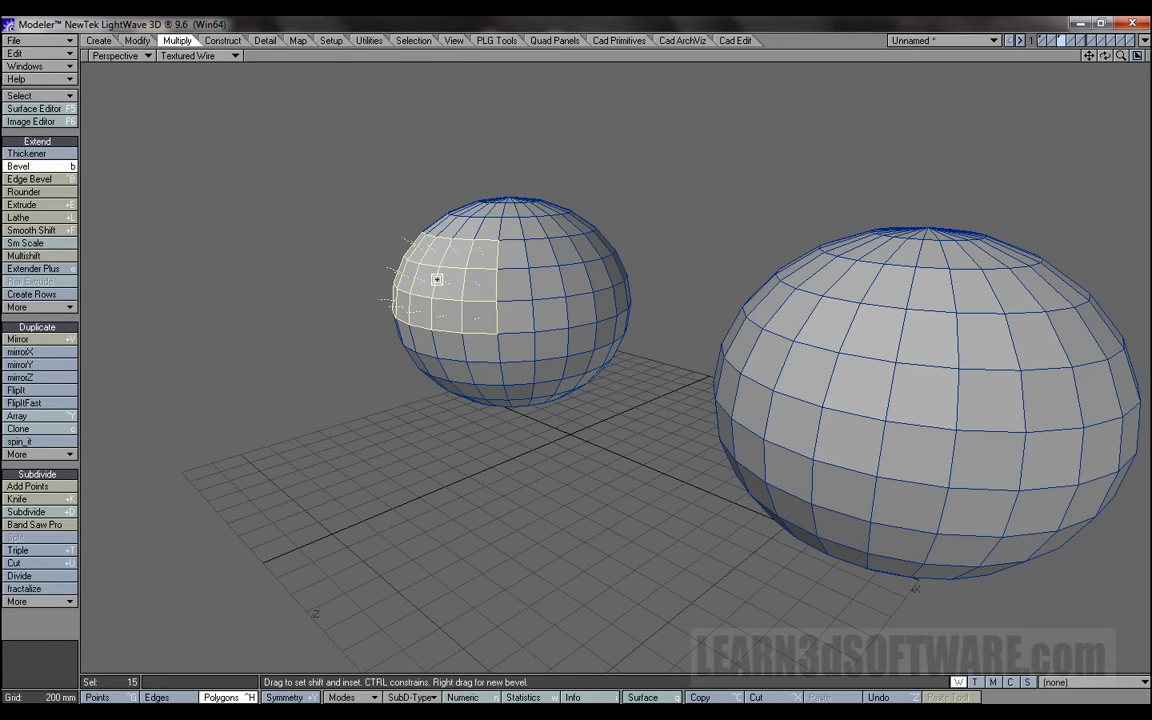
left_click_drag(441, 276, 423, 157)
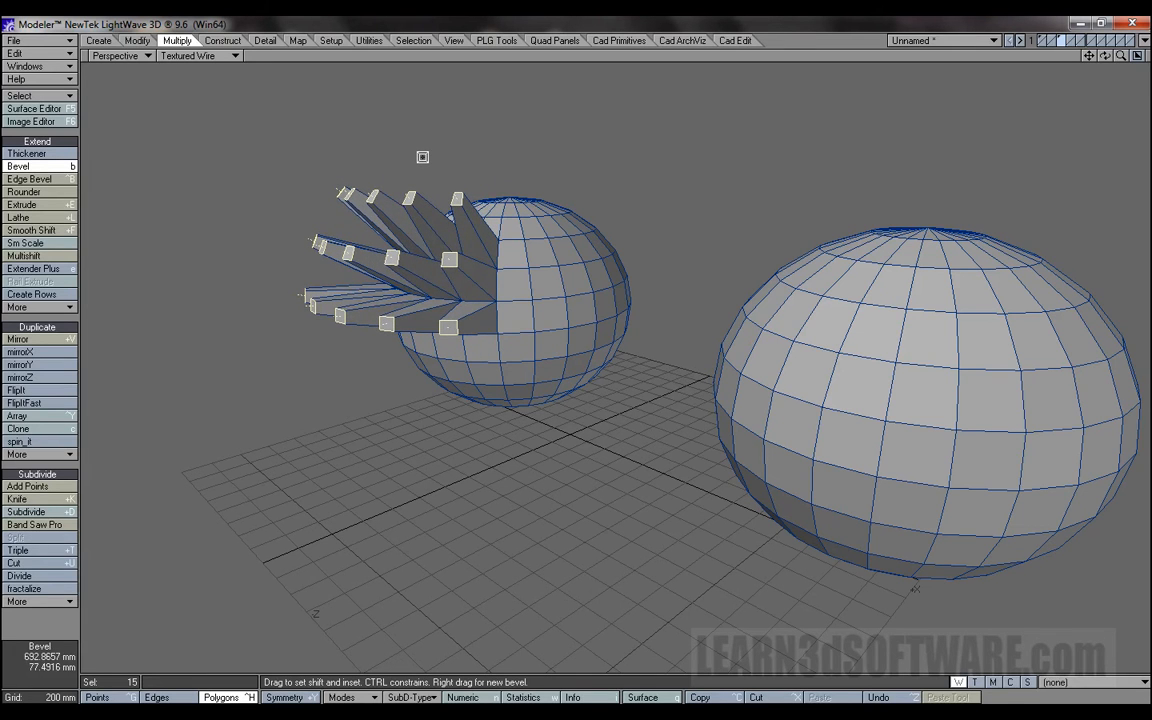
Adjust the sphere patch's Bevel to about 406 mm shift and 87 mm inset, finish the tool and deselect the polygons.
left_click_drag(1106, 57, 1050, 62)
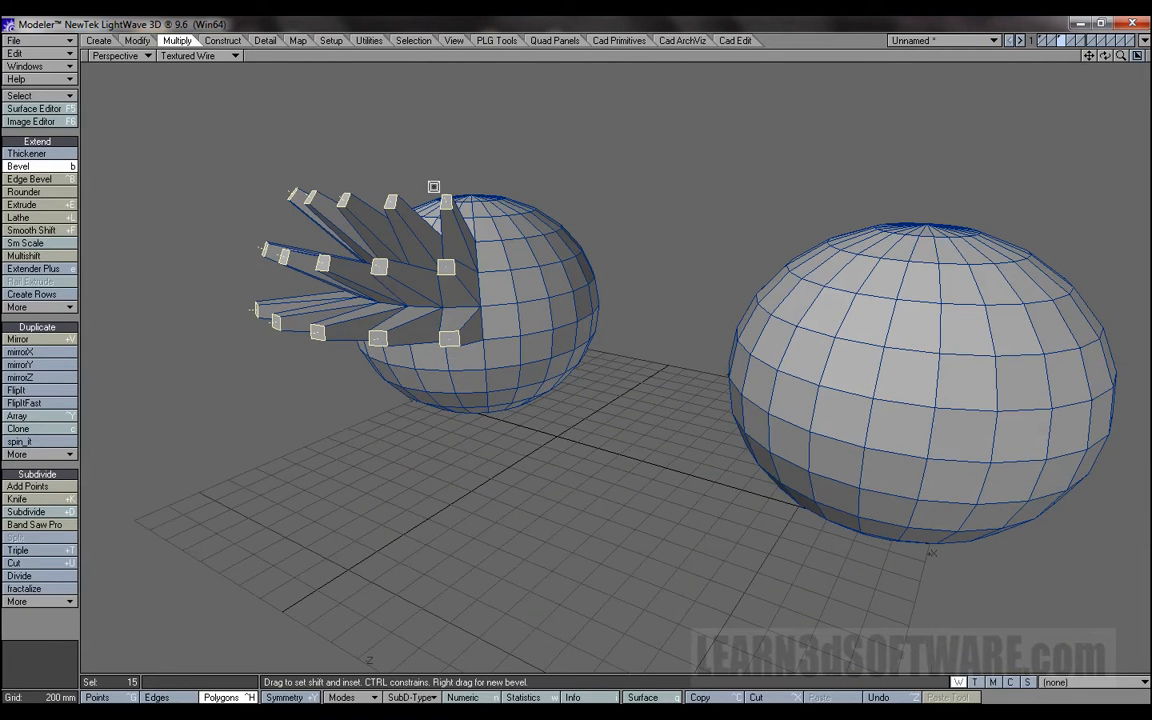
mouse_move(429, 126)
left_mouse_down()
mouse_move(440, 123)
mouse_move(427, 127)
left_mouse_up()
left_click_drag(1105, 56, 1070, 58)
mouse_move(446, 129)
left_mouse_down()
mouse_move(447, 93)
mouse_move(450, 123)
mouse_move(437, 110)
mouse_move(446, 97)
mouse_move(447, 140)
left_mouse_up()
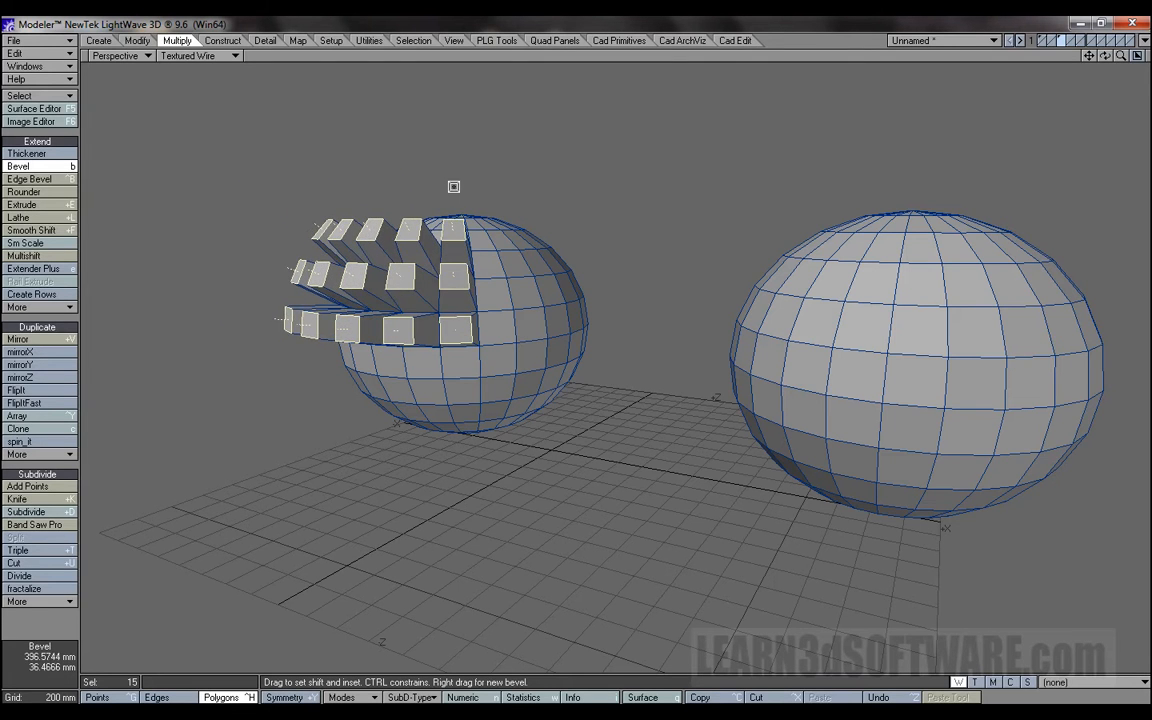
left_click_drag(447, 187, 449, 184)
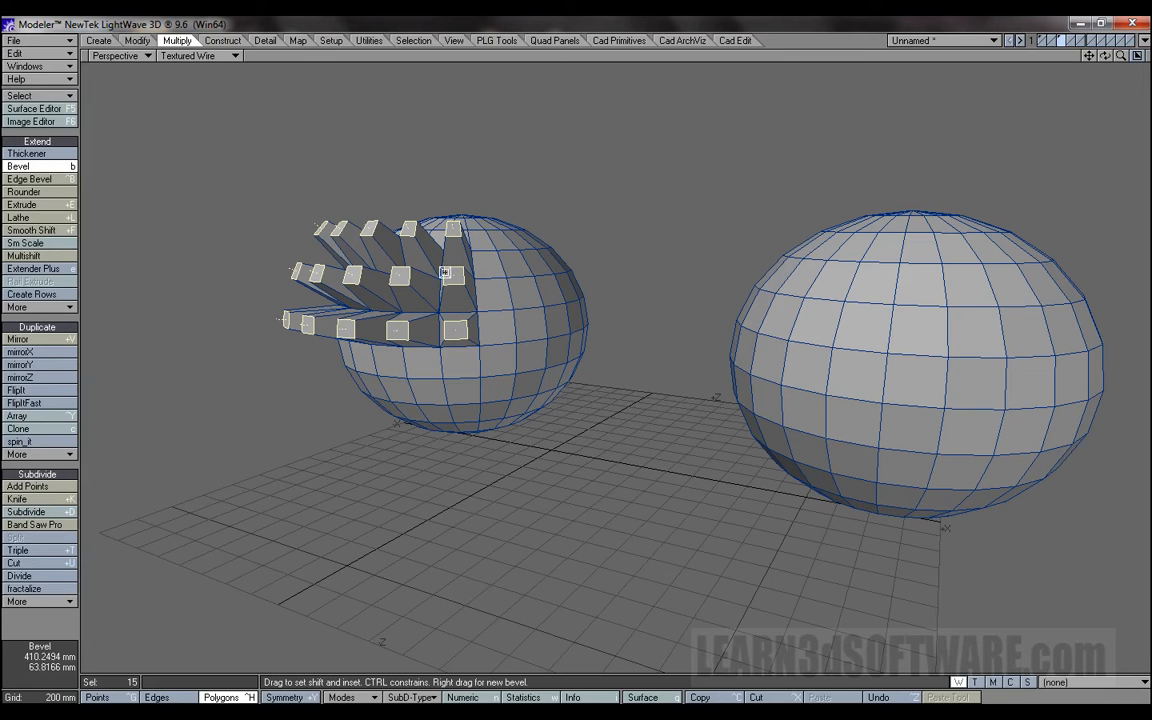
left_click_drag(470, 108, 466, 108)
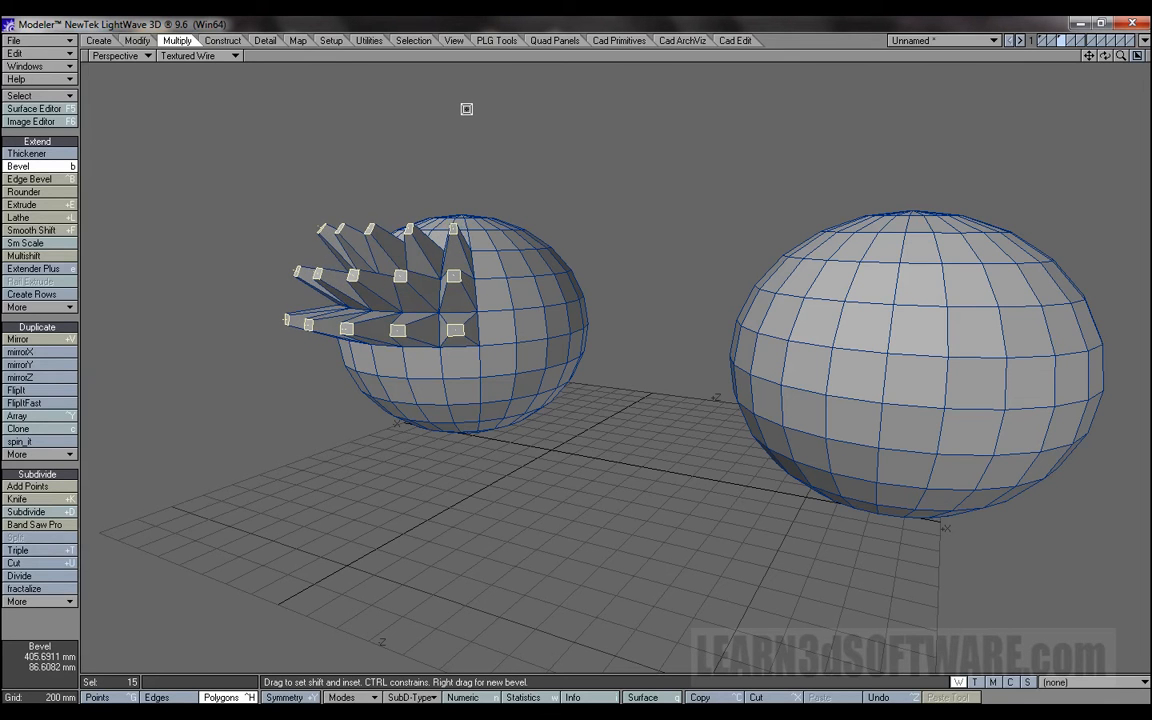
key("space")
key("slash")
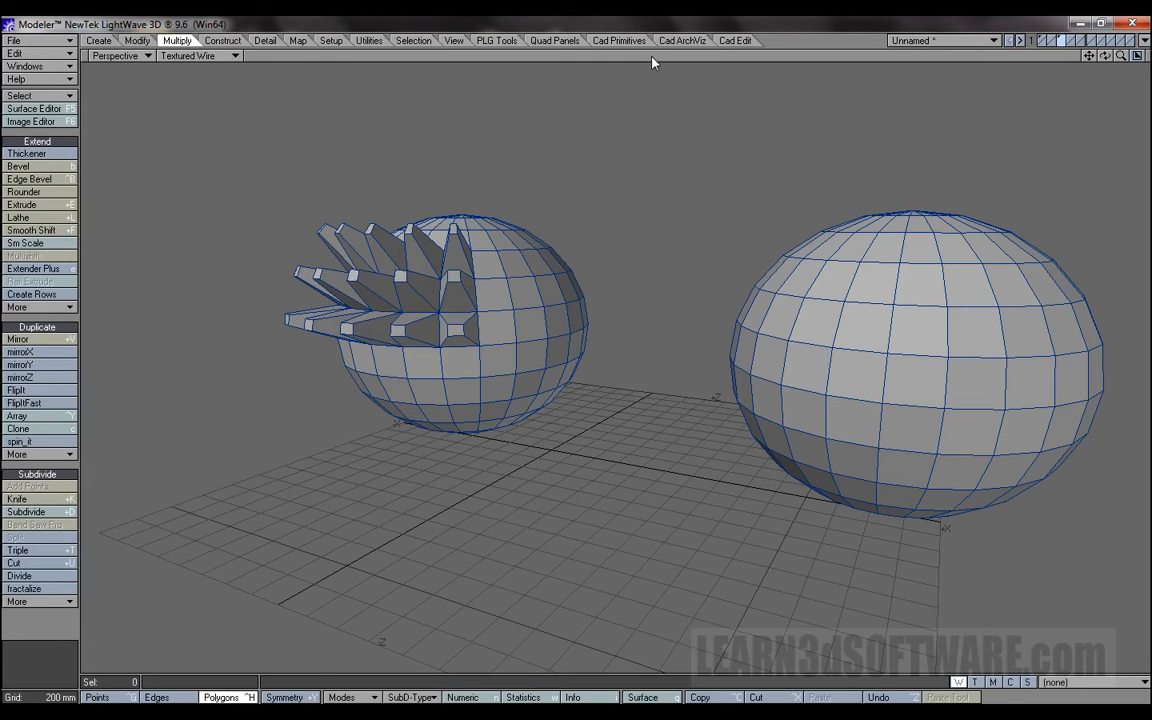
Select a three-row patch of 15 polygons on the larger, nearer sphere and Smooth Shift it well outward as one block.
left_click_drag(1093, 58, 1018, 60)
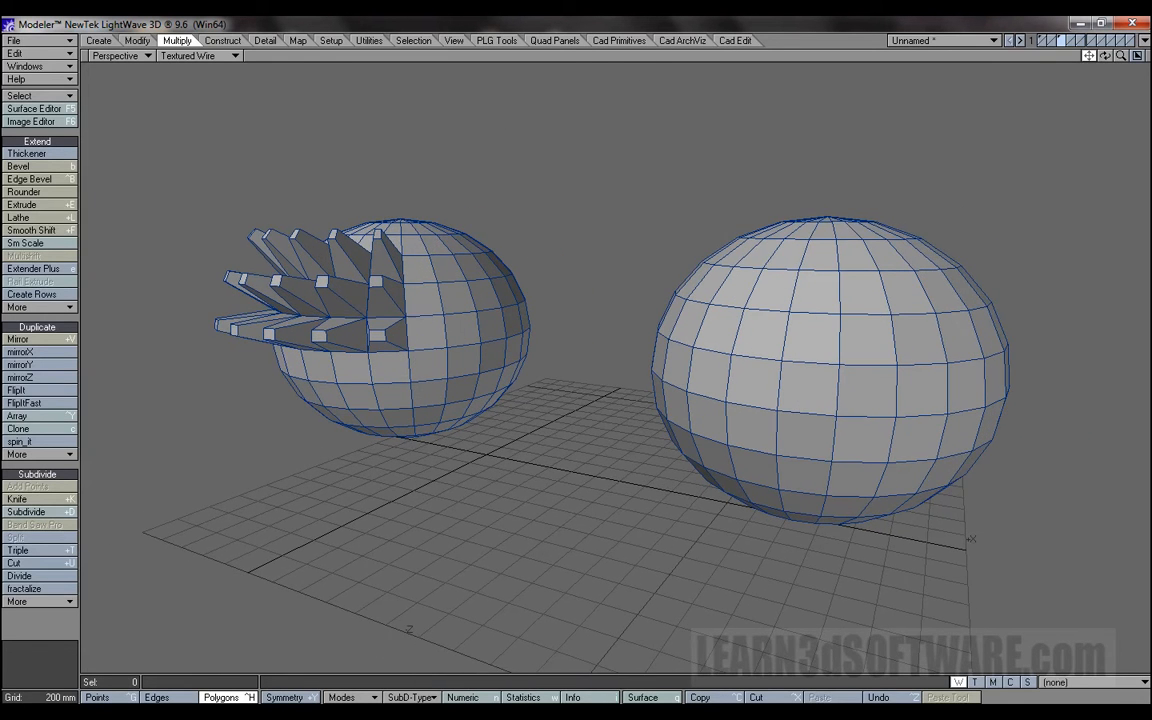
mouse_move(724, 286)
left_mouse_down()
mouse_move(900, 290)
mouse_move(910, 386)
mouse_move(748, 380)
mouse_move(727, 321)
mouse_move(723, 360)
left_mouse_up()
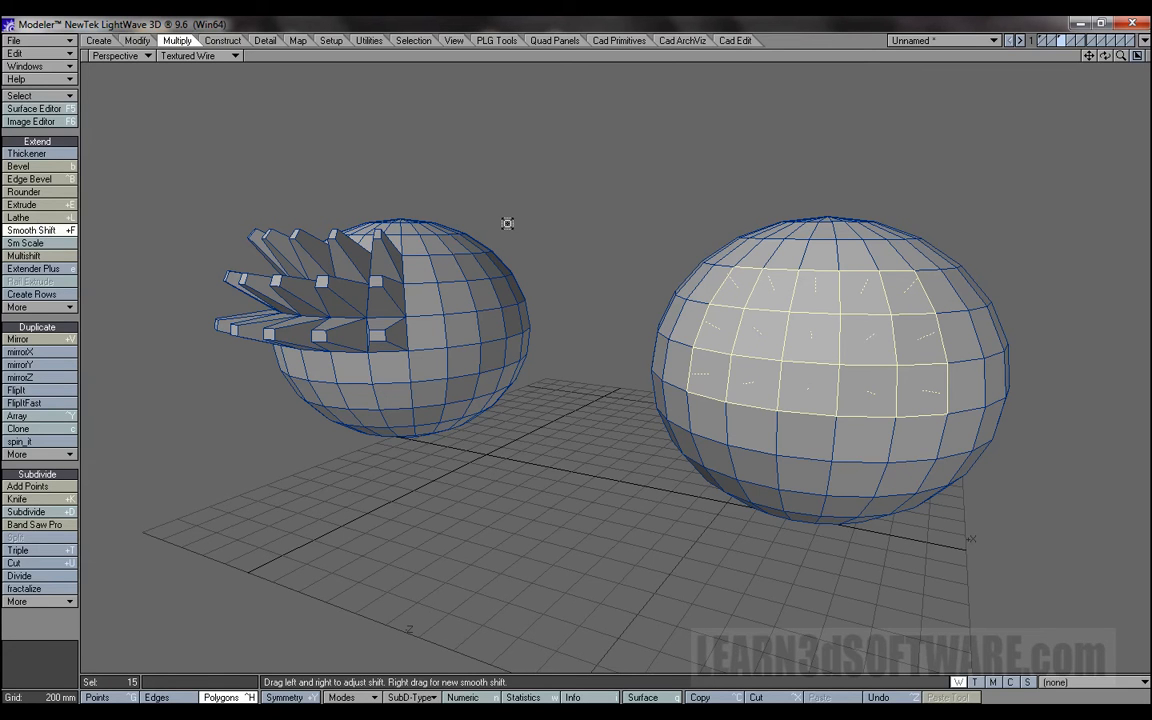
left_click_drag(1106, 58, 995, 56)
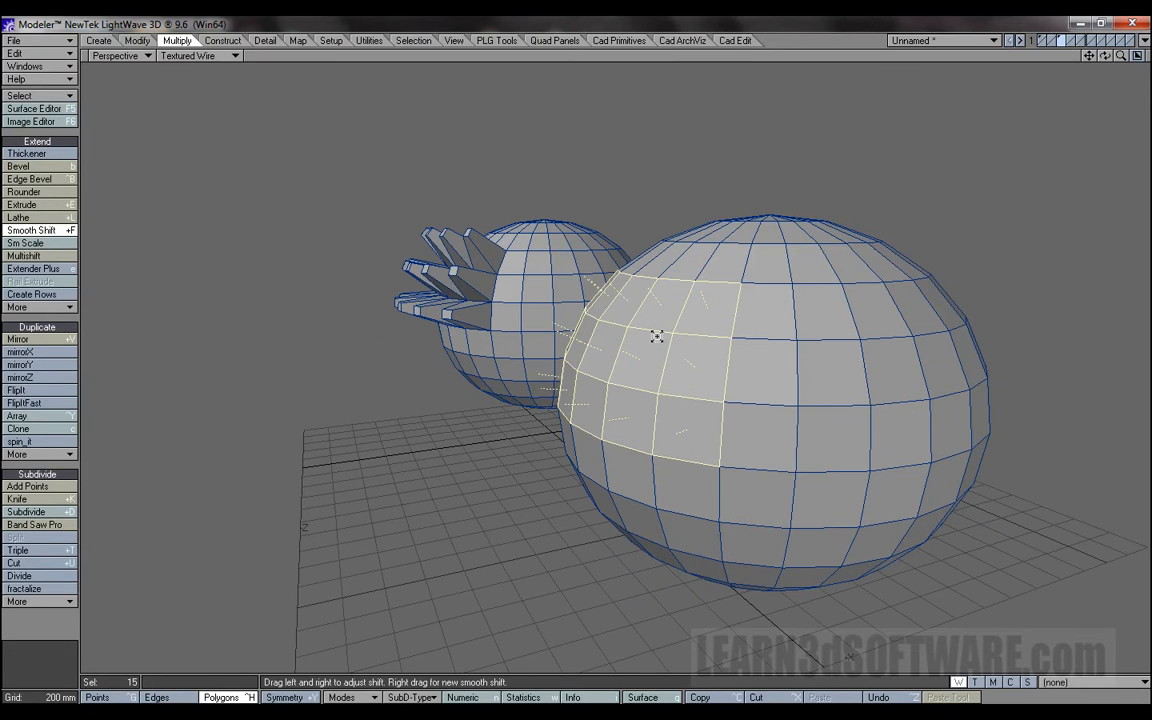
left_click_drag(656, 335, 785, 327)
mouse_move(1105, 57)
left_mouse_down()
mouse_move(1045, 58)
mouse_move(1146, 58)
mouse_move(1105, 40)
mouse_move(1107, 25)
mouse_move(1138, 22)
mouse_move(1090, 64)
mouse_move(1091, 105)
mouse_move(1098, 40)
mouse_move(1080, 38)
mouse_move(1115, 38)
mouse_move(1076, 76)
mouse_move(1147, 64)
mouse_move(1086, 69)
mouse_move(1110, 57)
left_mouse_up()
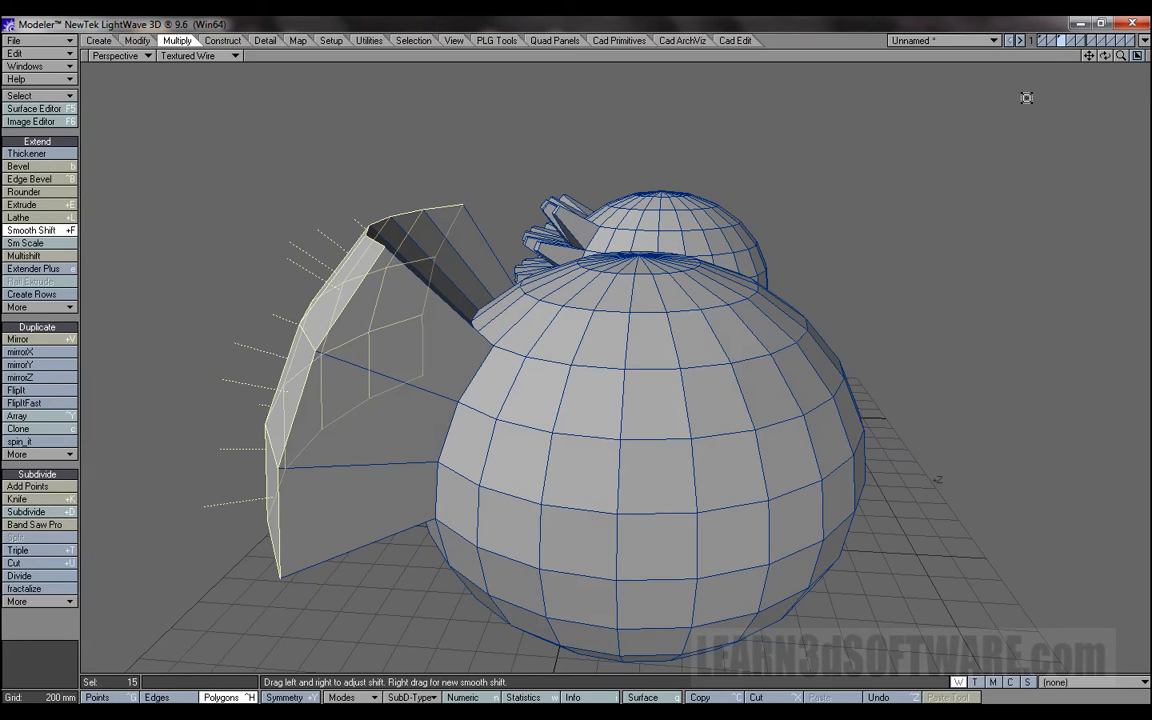
left_click_drag(1105, 57, 1106, 57)
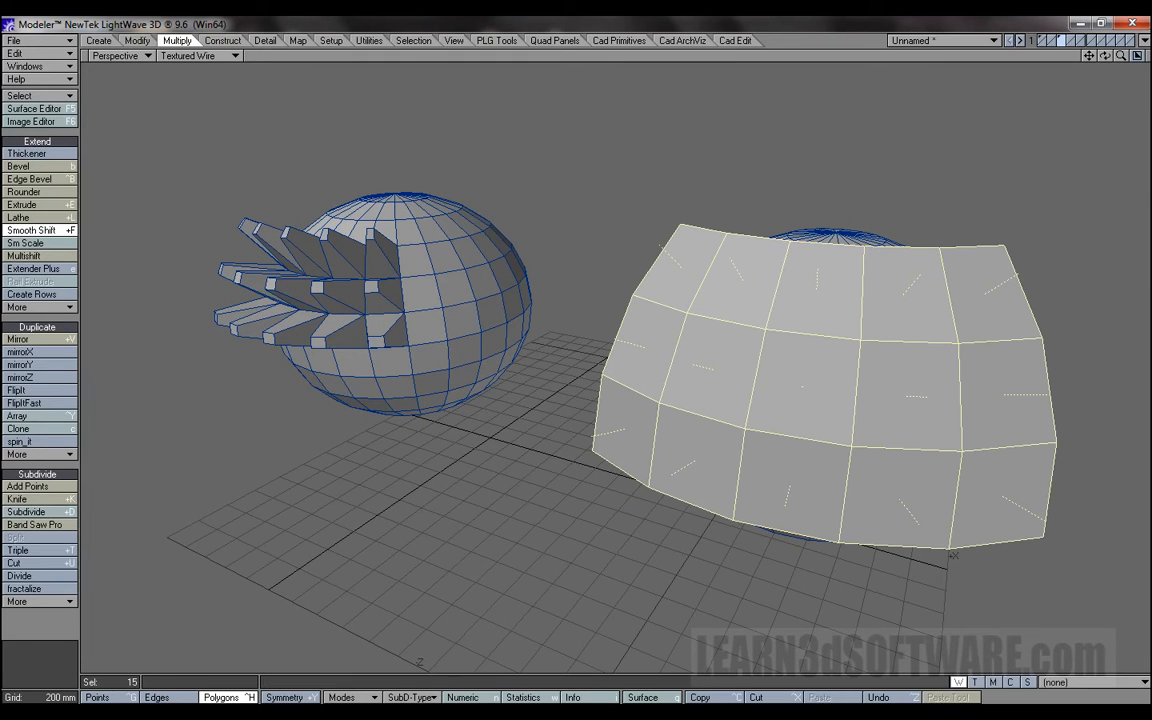
left_click_drag(1105, 57, 1082, 57)
mouse_move(1005, 56)
left_mouse_down()
mouse_move(1015, 60)
mouse_move(1000, 55)
left_mouse_up()
mouse_move(1105, 57)
left_mouse_down()
mouse_move(1140, 57)
mouse_move(1105, 57)
left_mouse_up()
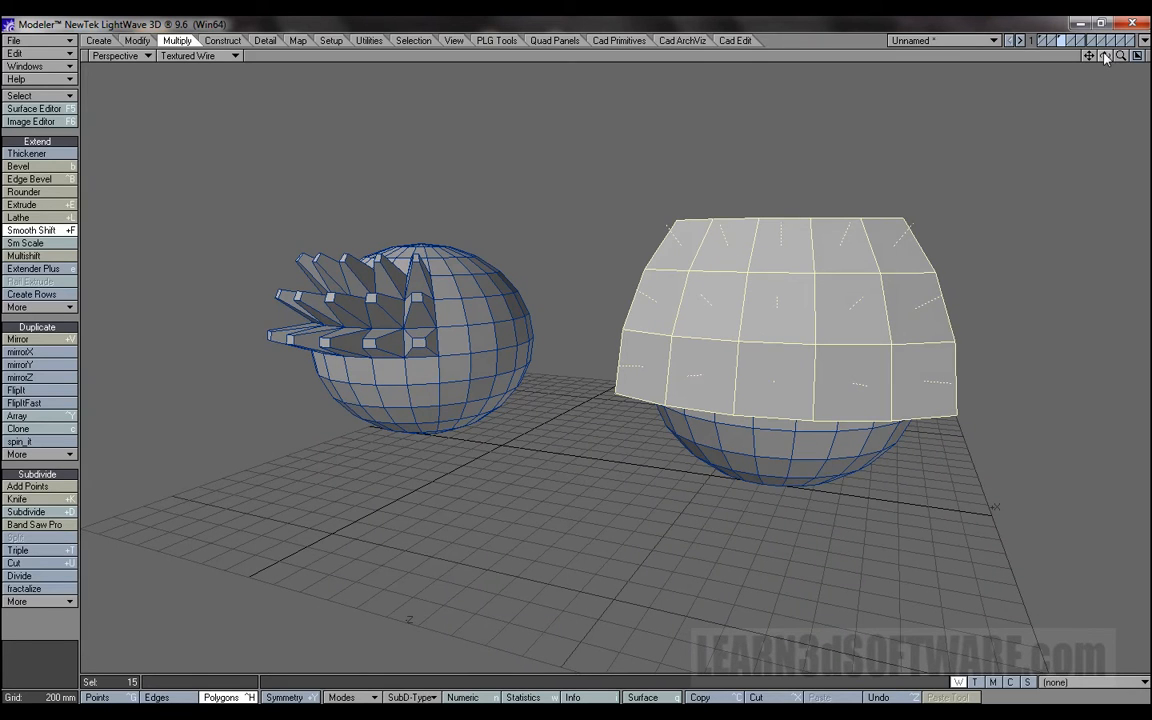
Undo the nearer sphere's Smooth Shift and the distant sphere's Bevel, and deselect the polygons.
key("ctrl+z")
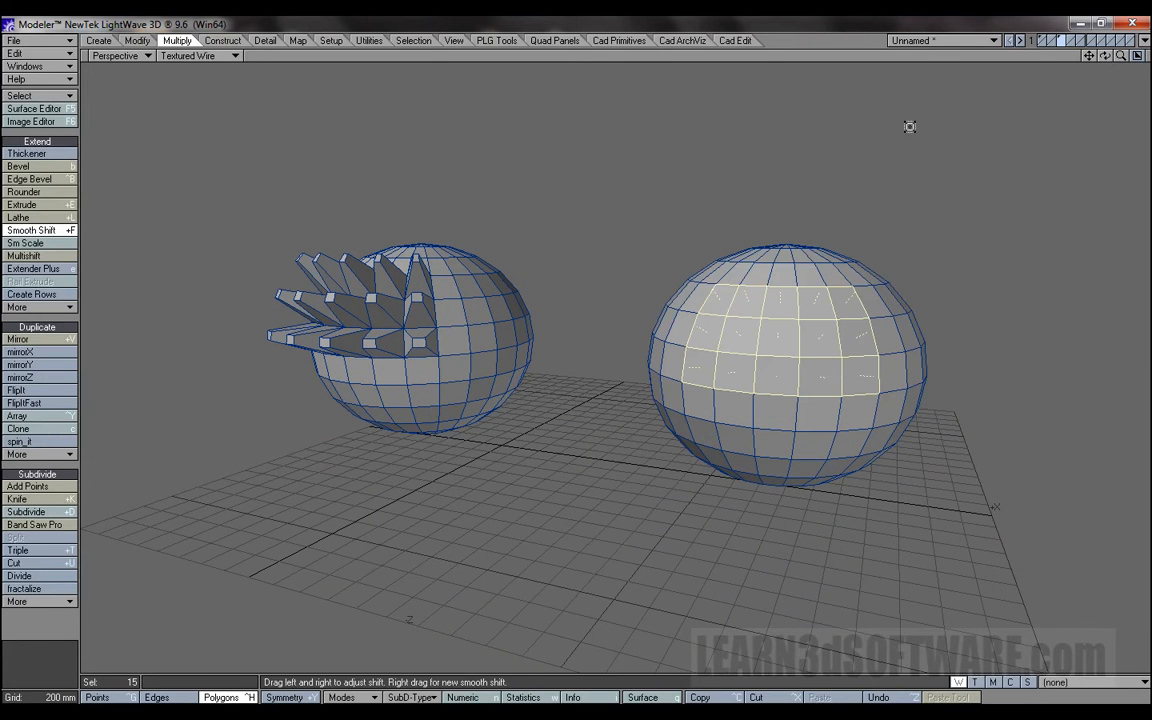
key("ctrl+z")
key("space")
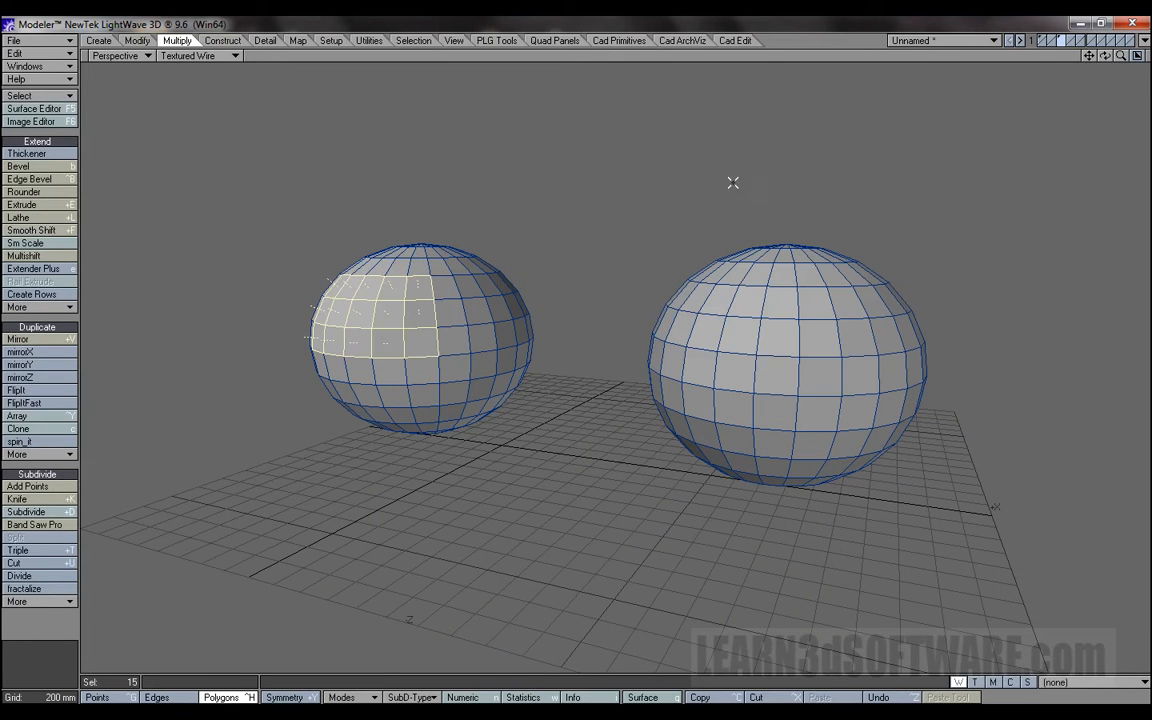
left_click(625, 55)
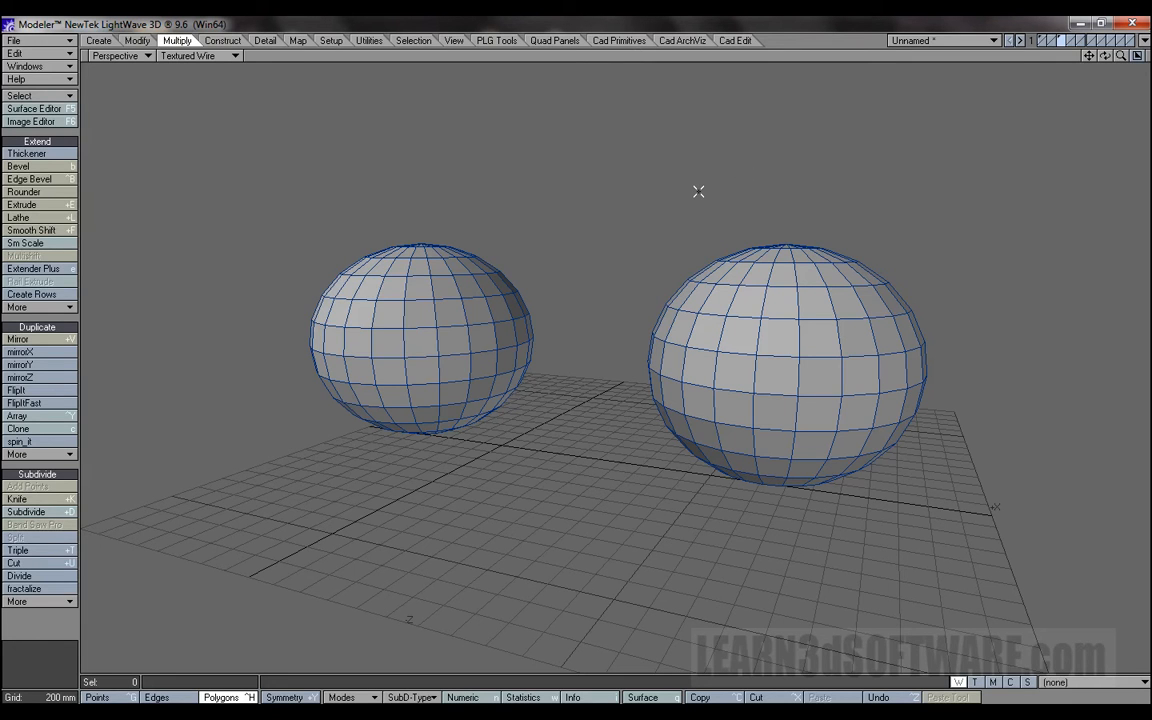
Convert both spheres to subdivision surfaces and select a four-row patch of 20 polygons on the smaller, more distant sphere.
key("Tab")
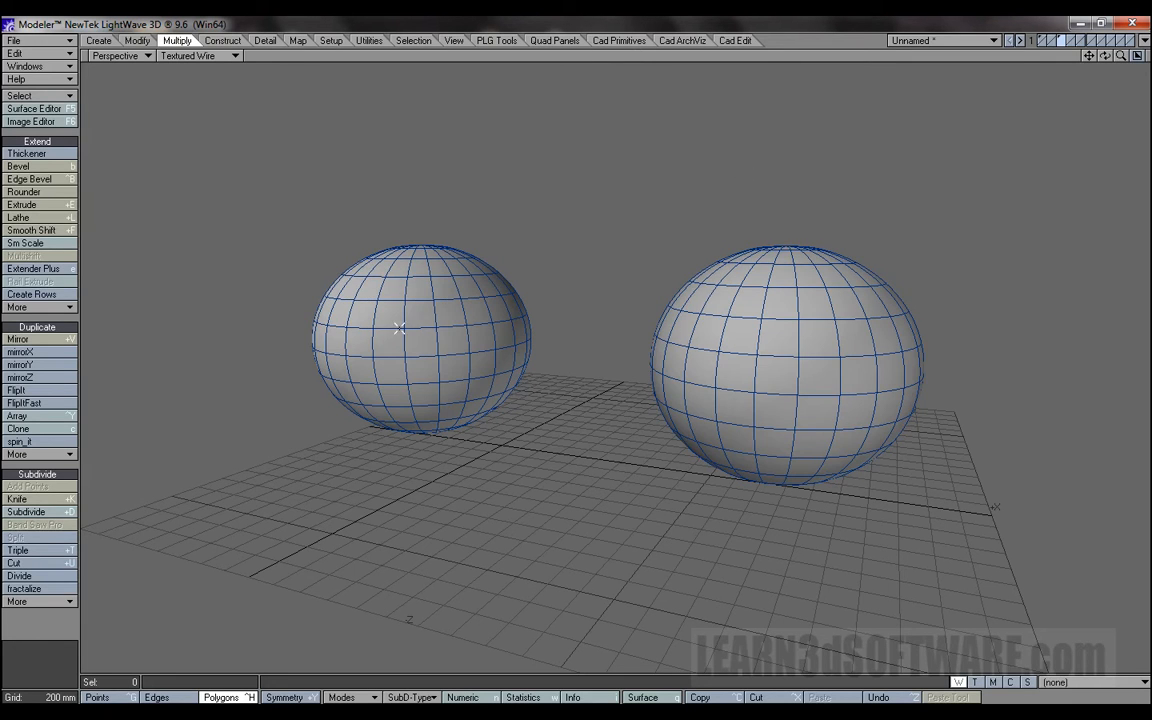
mouse_move(351, 287)
left_mouse_down()
mouse_move(420, 283)
mouse_move(452, 322)
mouse_move(455, 355)
mouse_move(370, 362)
mouse_move(334, 343)
mouse_move(330, 285)
mouse_move(435, 328)
left_mouse_up()
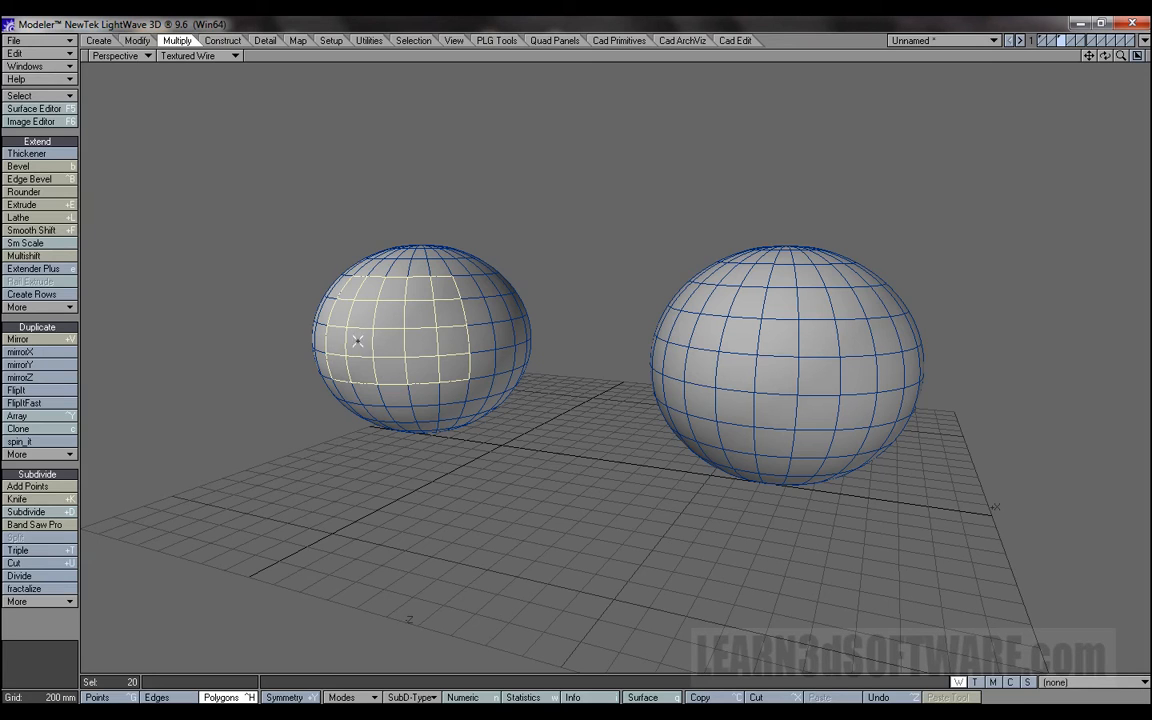
Try a Smooth Shift of about 374 mm on the selected 20-polygon patch and undo it.
key("shift+f")
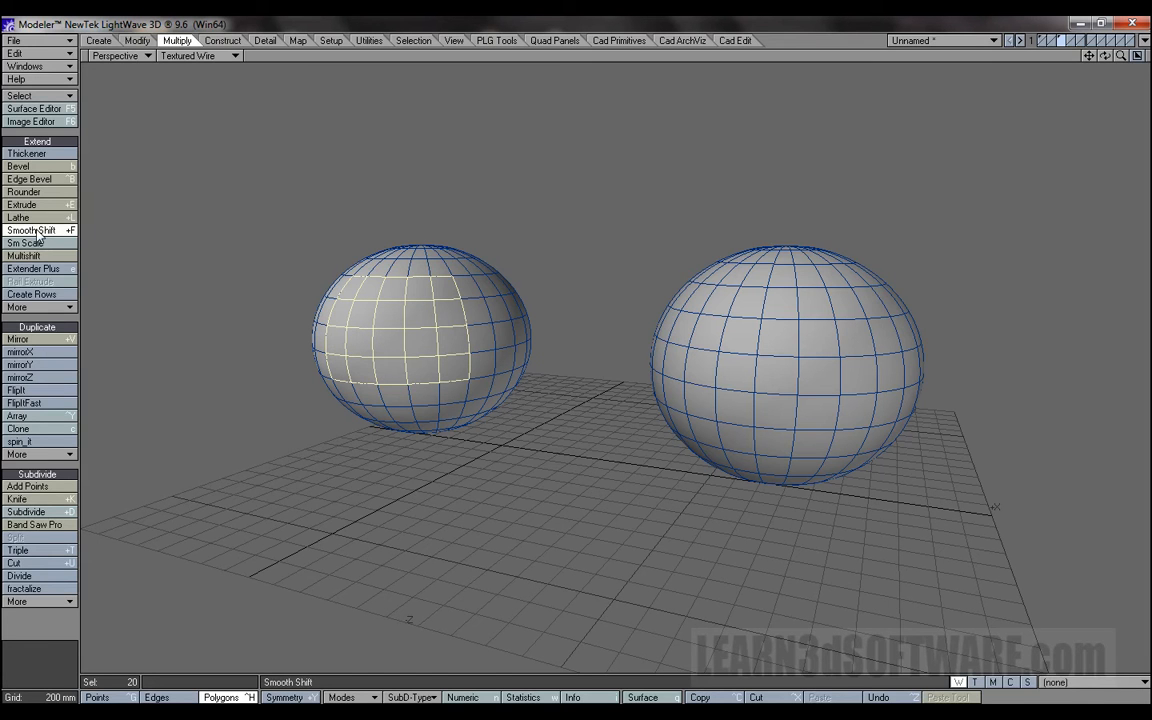
left_click_drag(559, 220, 614, 210)
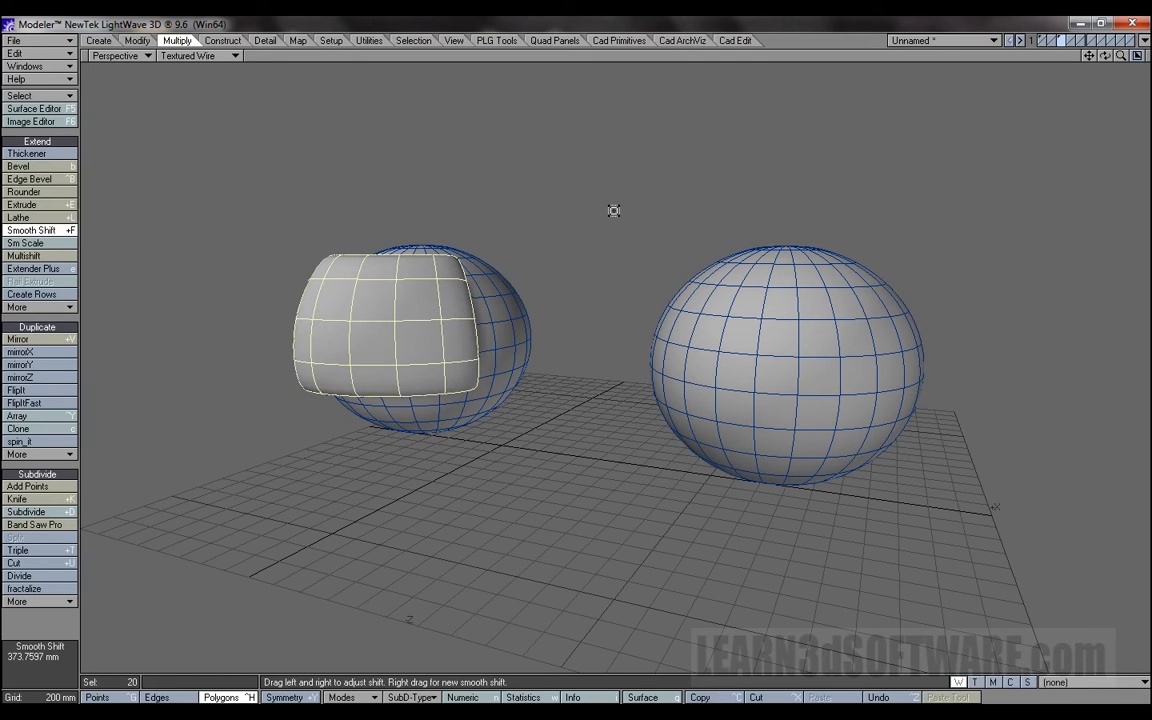
key("u")
Bevel the 20 polygons outward about 808 mm and extend them with a further Bevel of about 368 mm shift and -22 mm inset.
left_click(30, 166)
left_click_drag(379, 168, 447, 70)
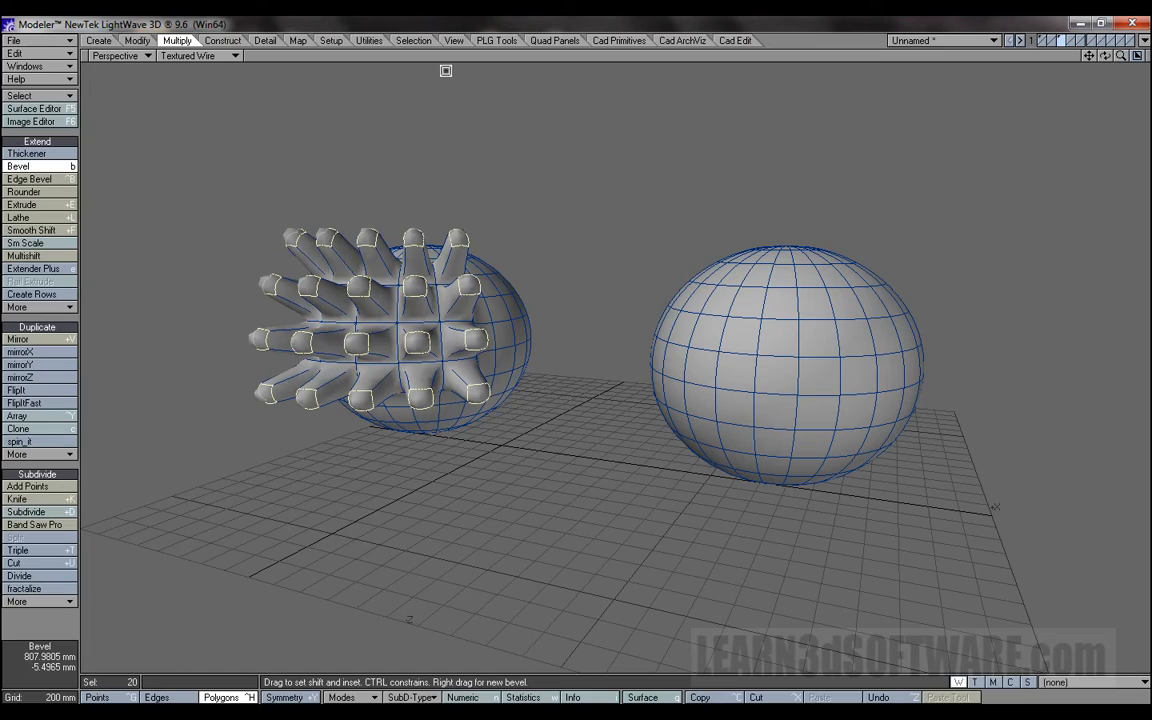
left_click_drag(1106, 58, 1062, 44)
left_click_drag(584, 152, 587, 117)
left_click_drag(580, 107, 581, 90)
left_click_drag(1105, 57, 1000, 62)
mouse_move(593, 146)
left_mouse_down()
mouse_move(607, 146)
mouse_move(589, 105)
mouse_move(620, 78)
mouse_move(527, 60)
mouse_move(597, 72)
mouse_move(578, 128)
mouse_move(622, 126)
mouse_move(550, 113)
mouse_move(520, 61)
mouse_move(591, 134)
mouse_move(599, 170)
mouse_move(563, 134)
mouse_move(577, 185)
mouse_move(577, 115)
mouse_move(602, 118)
mouse_move(543, 131)
mouse_move(571, 129)
mouse_move(602, 95)
mouse_move(630, 95)
mouse_move(589, 113)
mouse_move(620, 111)
mouse_move(618, 160)
mouse_move(591, 93)
mouse_move(525, 56)
mouse_move(588, 147)
mouse_move(546, 42)
mouse_move(539, 128)
mouse_move(587, 124)
mouse_move(581, 147)
mouse_move(604, 141)
mouse_move(576, 152)
mouse_move(622, 148)
mouse_move(571, 154)
mouse_move(586, 149)
left_mouse_up()
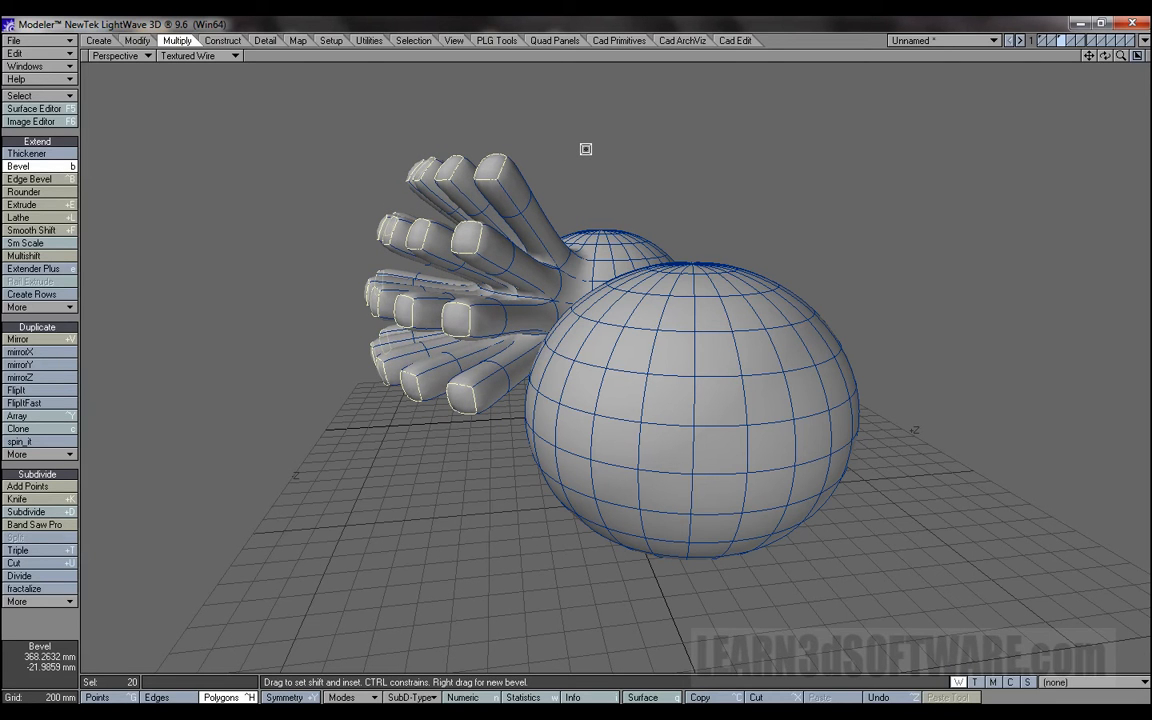
Try flaring the beveled finger tips with about 418 mm shift and -879 mm inset, and narrow them back into separate fingers.
left_click_drag(586, 149, 713, 88)
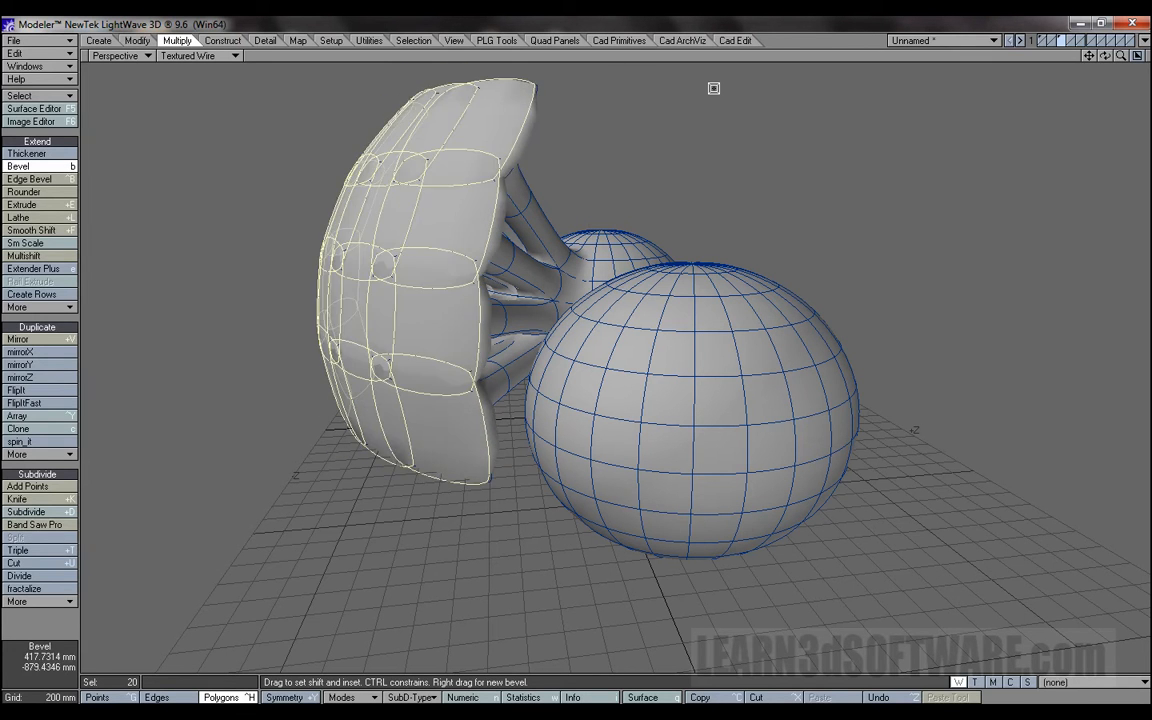
left_click_drag(1105, 56, 994, 50)
right_click_drag(670, 130, 604, 165)
key("ctrl+z")
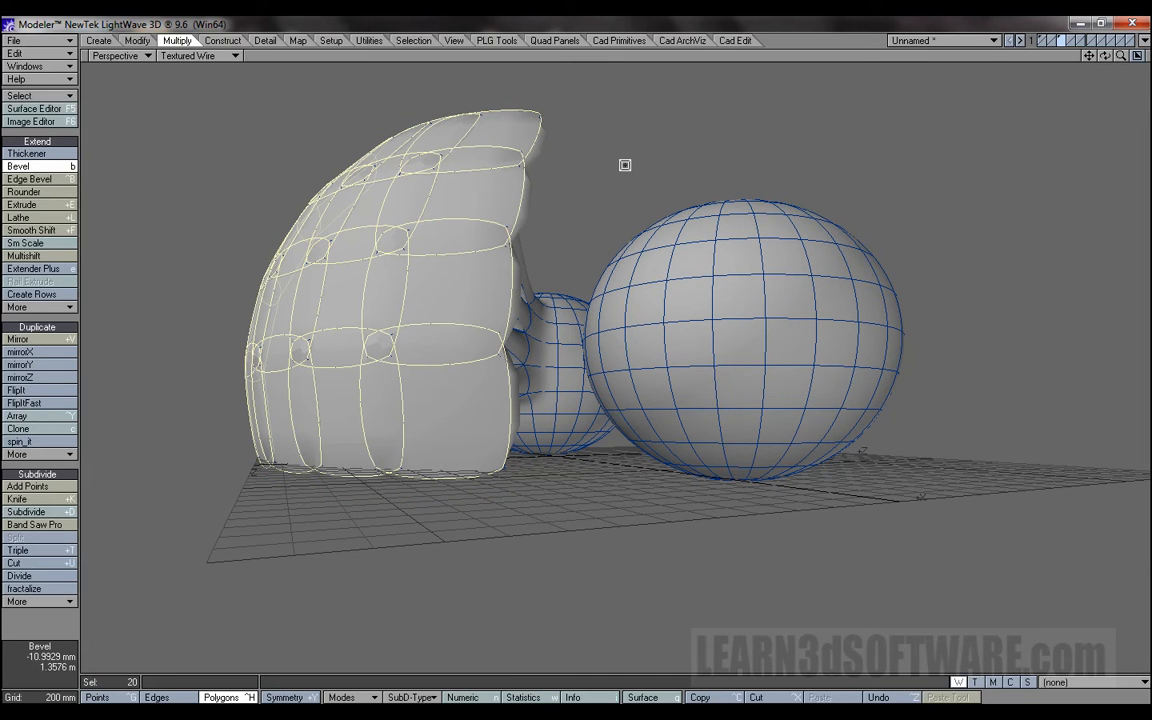
left_click_drag(625, 165, 397, 204)
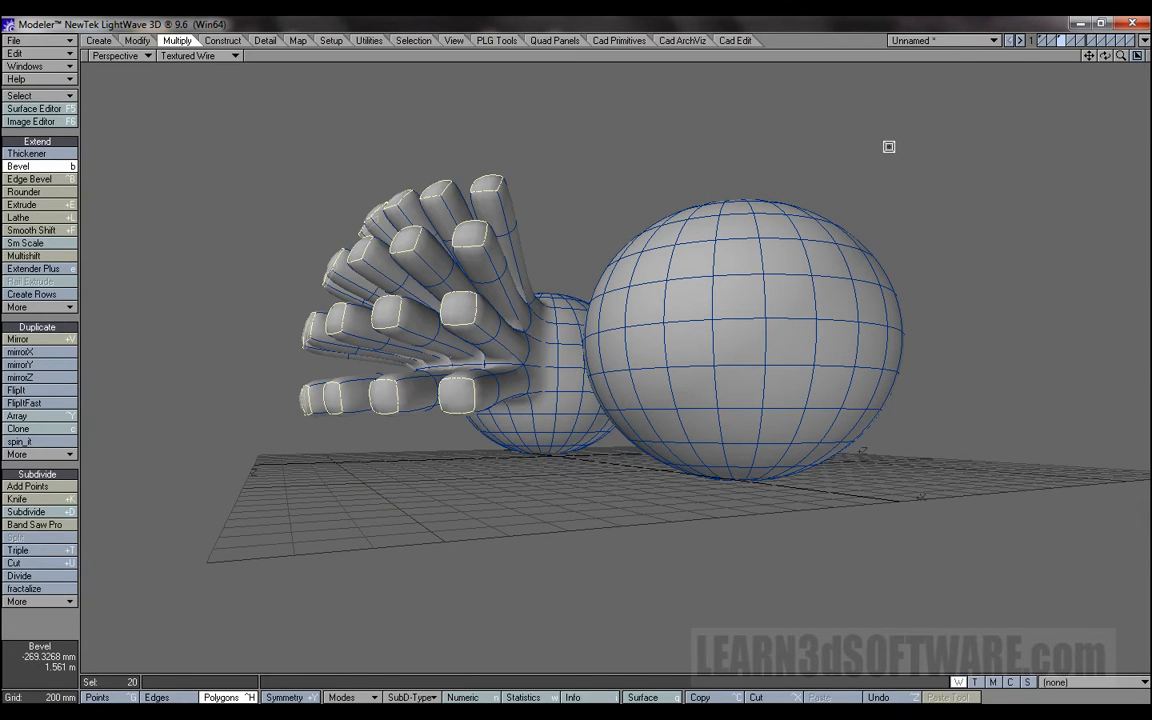
Finish the Bevel, deselect its polygons and select a three-row patch of 15 polygons on the nearer subdivision-surface sphere.
key("space")
left_click_drag(1105, 55, 1130, 58)
key("slash")
mouse_move(686, 331)
left_mouse_down()
mouse_move(805, 337)
mouse_move(818, 419)
mouse_move(677, 411)
mouse_move(610, 335)
mouse_move(803, 373)
left_mouse_up()
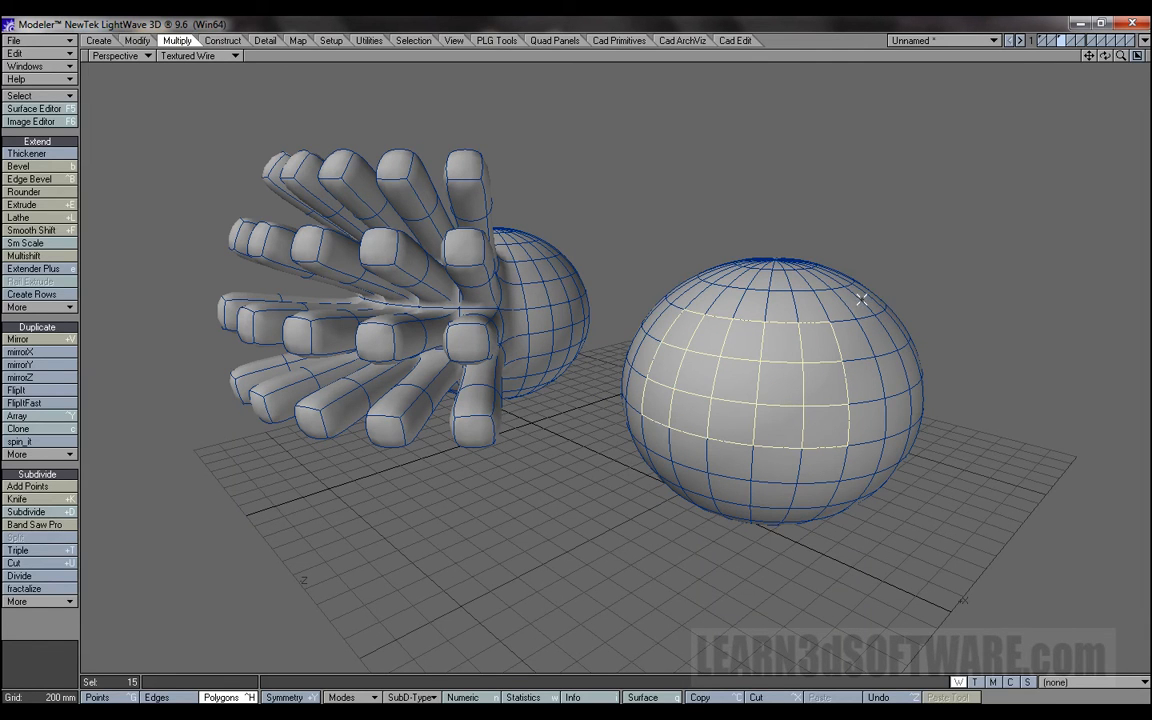
Smooth Shift the nearer sphere's selected patch outward as one block, adjusting the offset to about 770 mm.
left_click_drag(1104, 56, 1077, 48)
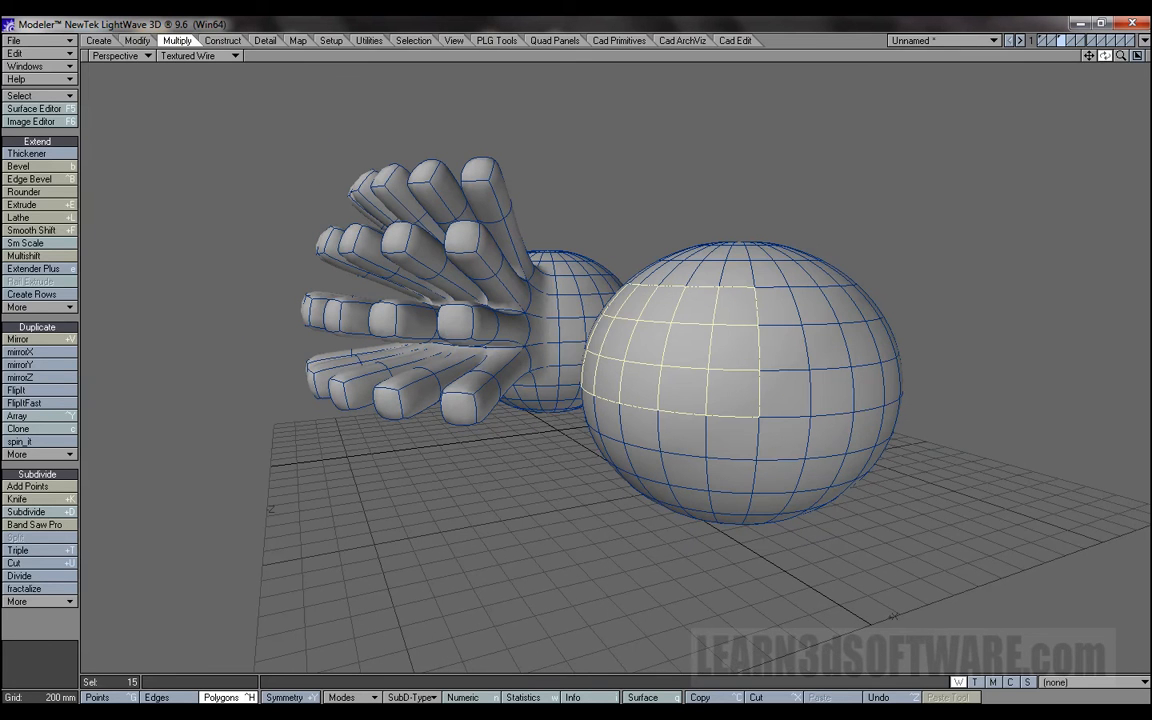
left_click(68, 231)
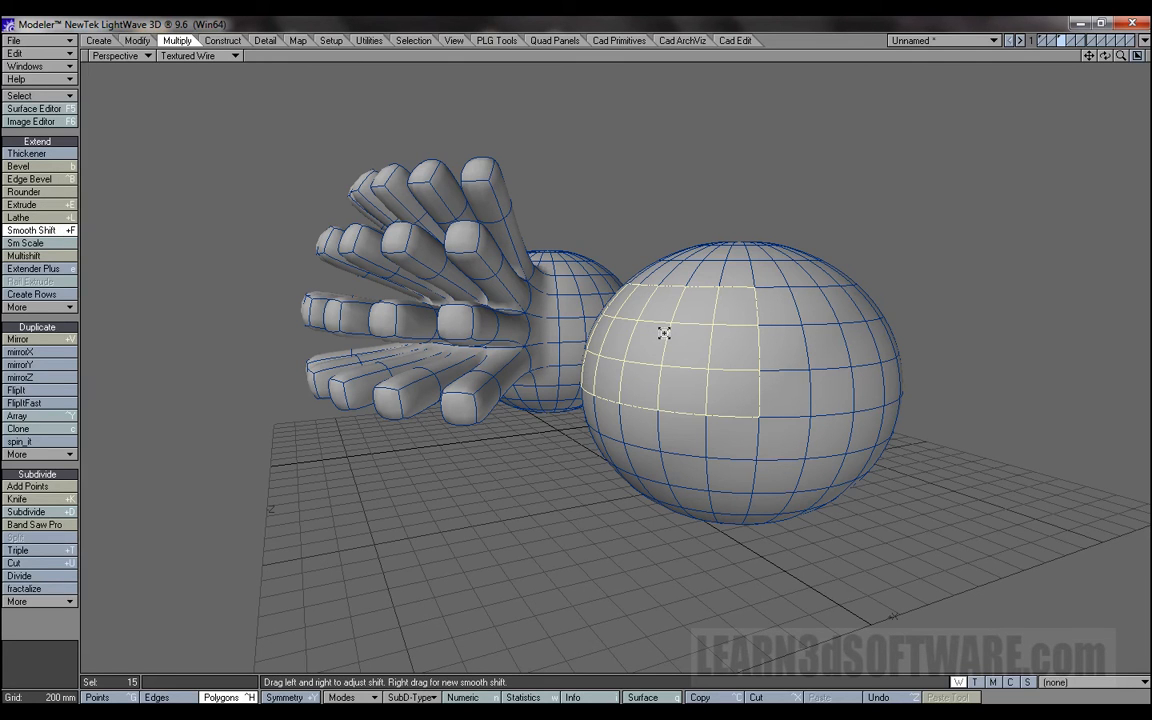
left_click_drag(664, 333, 790, 300)
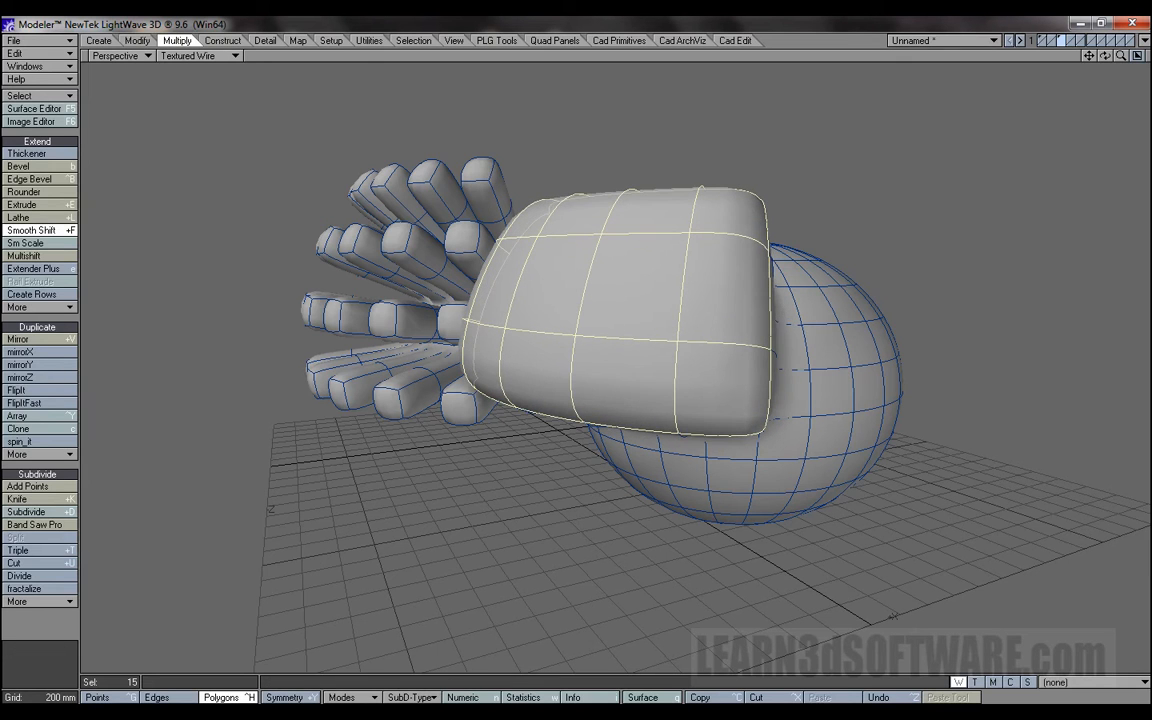
left_click_drag(1106, 56, 800, 42)
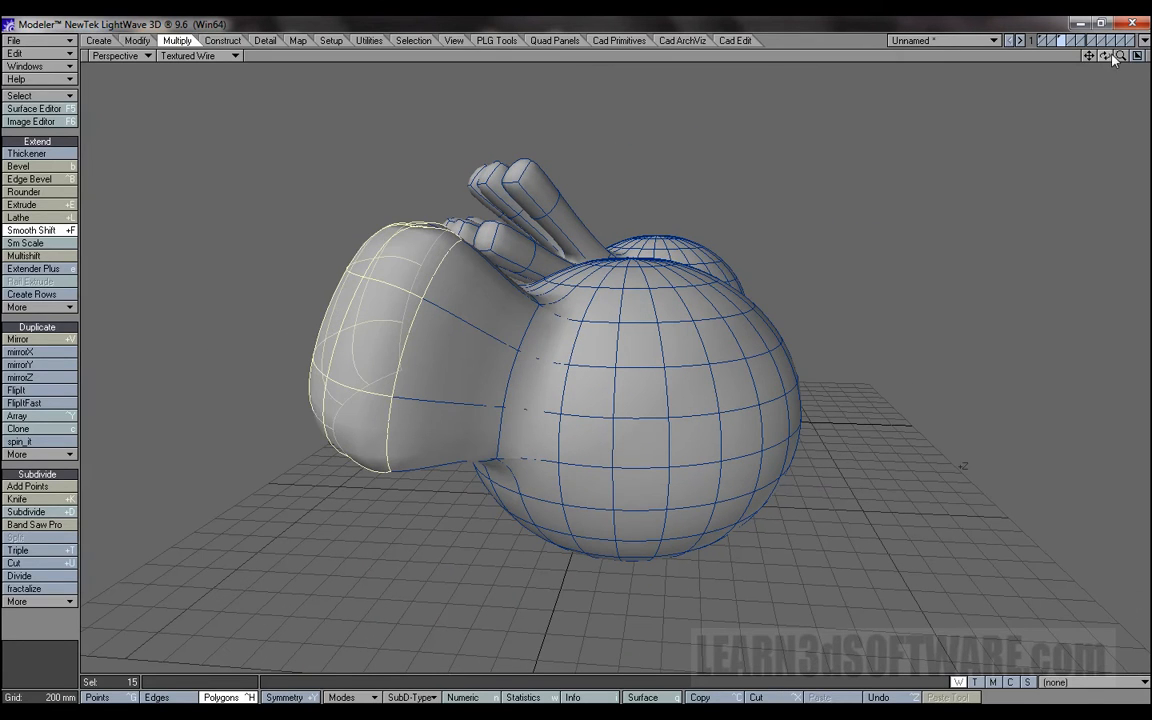
mouse_move(370, 288)
left_mouse_down()
mouse_move(386, 200)
mouse_move(330, 262)
mouse_move(368, 246)
mouse_move(424, 165)
mouse_move(437, 193)
mouse_move(442, 154)
mouse_move(450, 330)
mouse_move(470, 226)
mouse_move(486, 283)
mouse_move(317, 298)
mouse_move(440, 293)
mouse_move(383, 301)
left_mouse_up()
left_click_drag(310, 304, 348, 321)
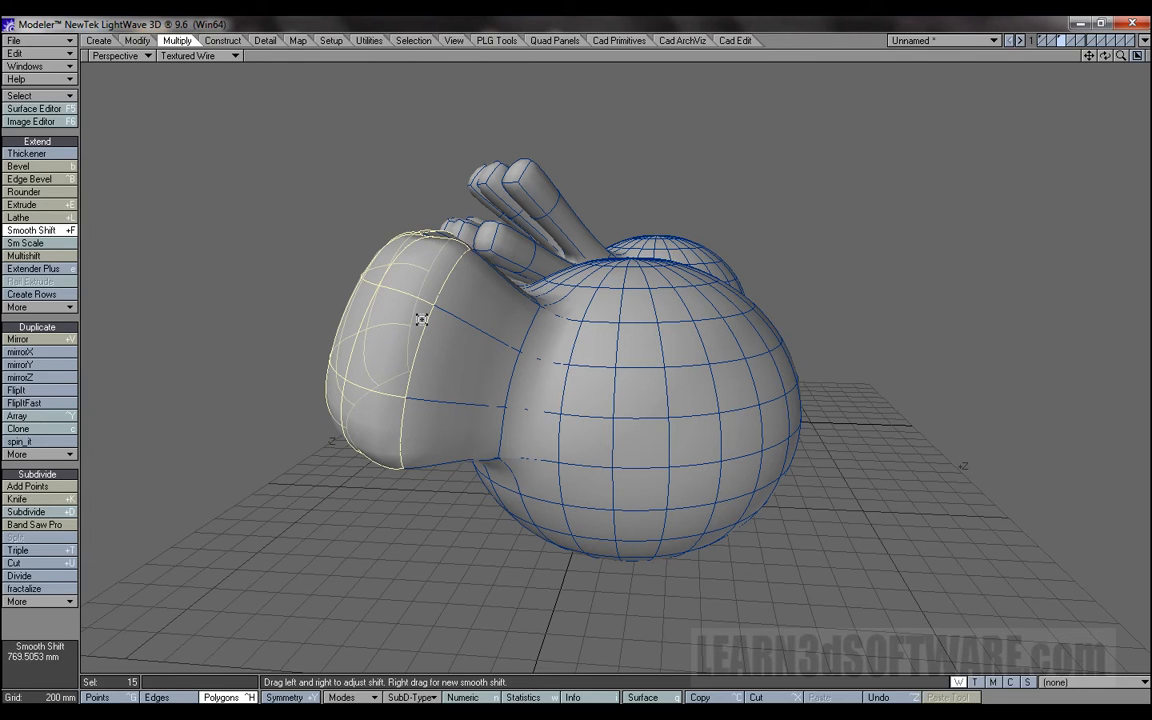
Add another Smooth Shift to the same patch and bring its offset to 0 m to tighten the rim of the shifted block.
right_click(422, 320)
left_click_drag(385, 307, 433, 321)
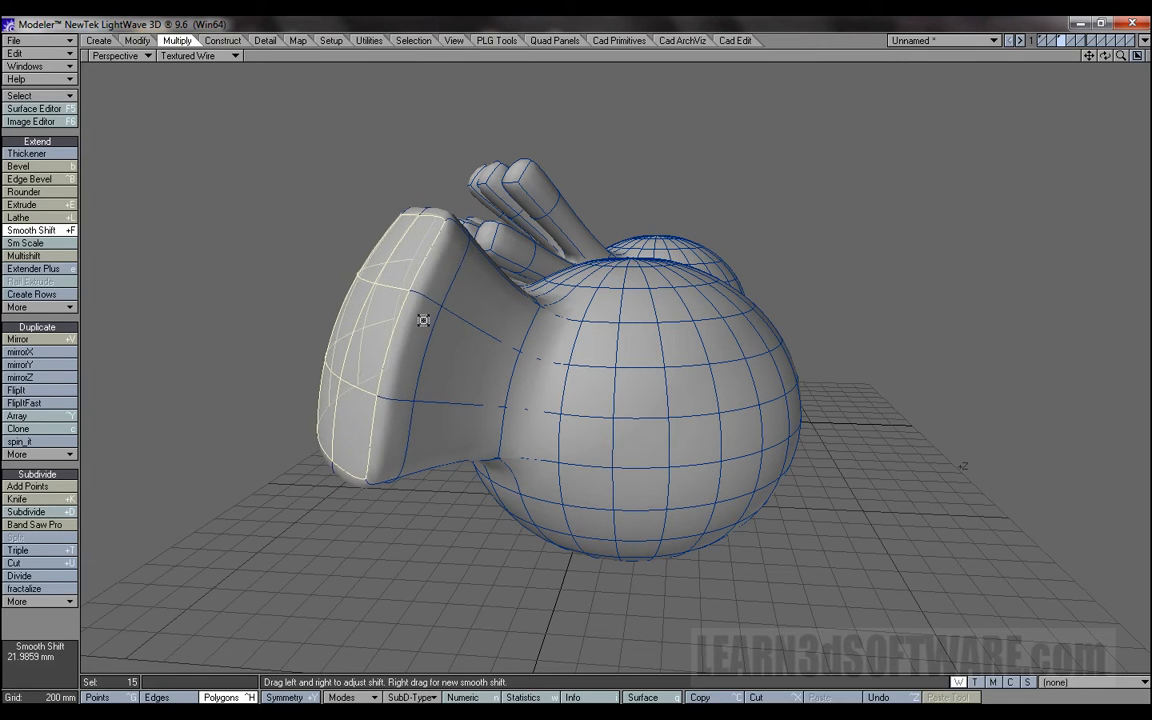
left_click_drag(1105, 56, 834, 200)
left_click_drag(384, 393, 417, 407)
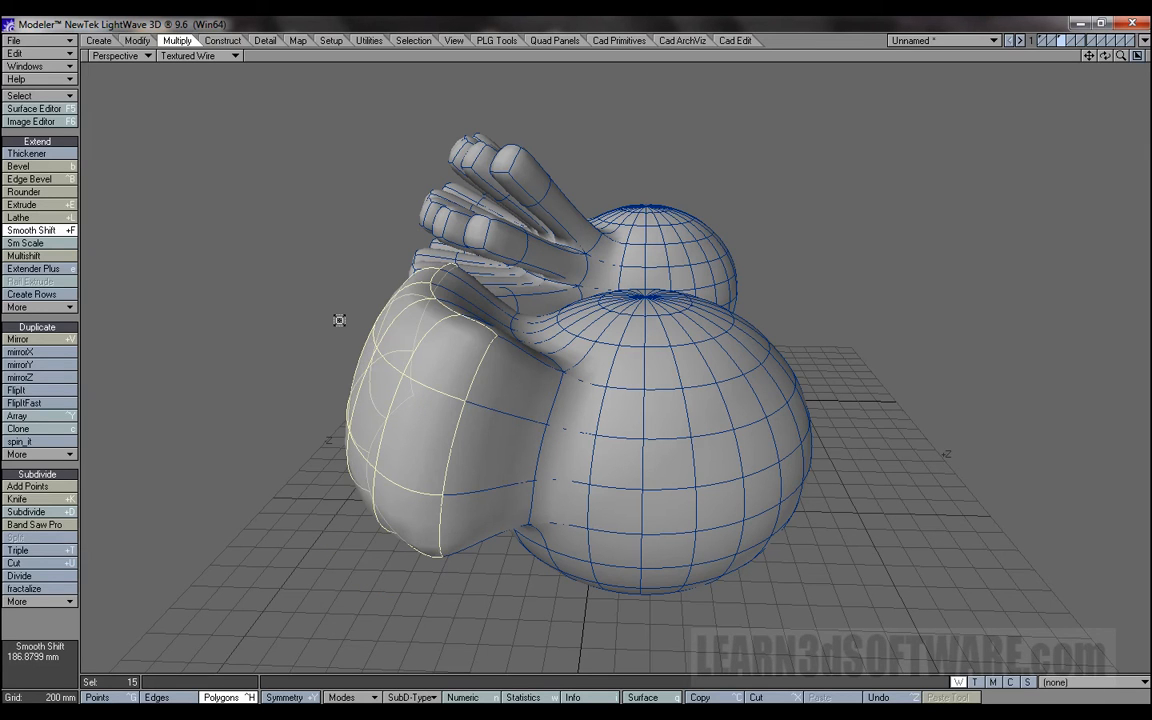
left_click(336, 319)
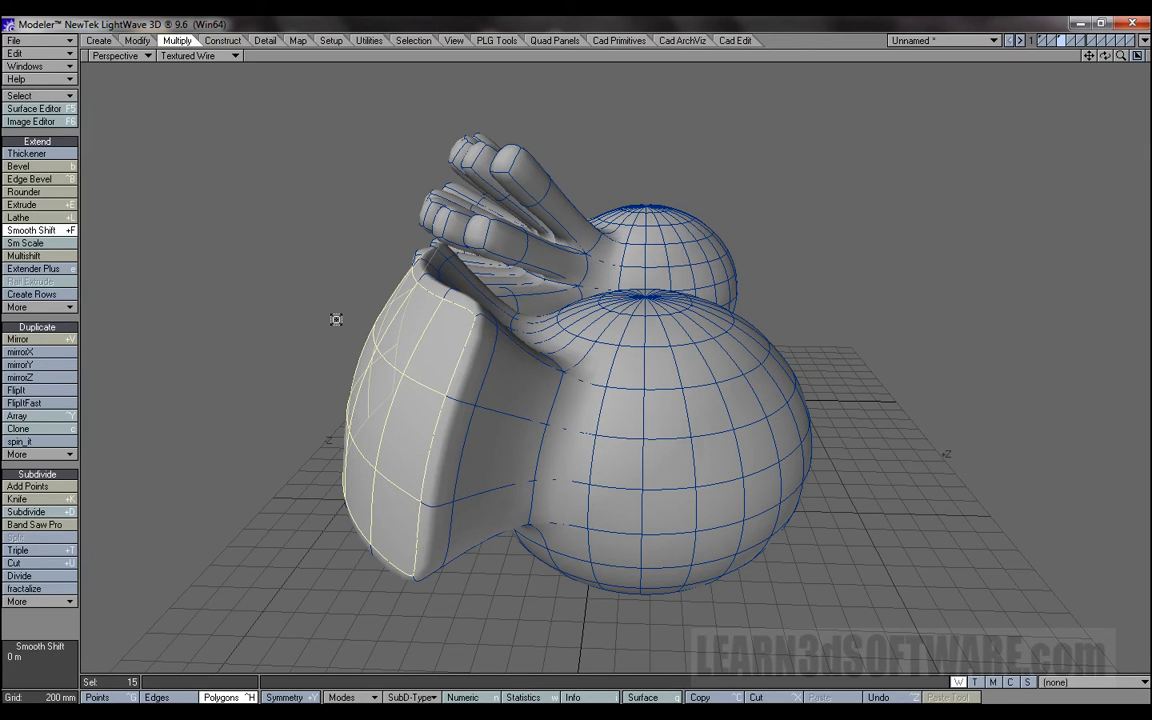
left_click_drag(1105, 56, 600, 287)
left_click_drag(1105, 56, 1000, 118)
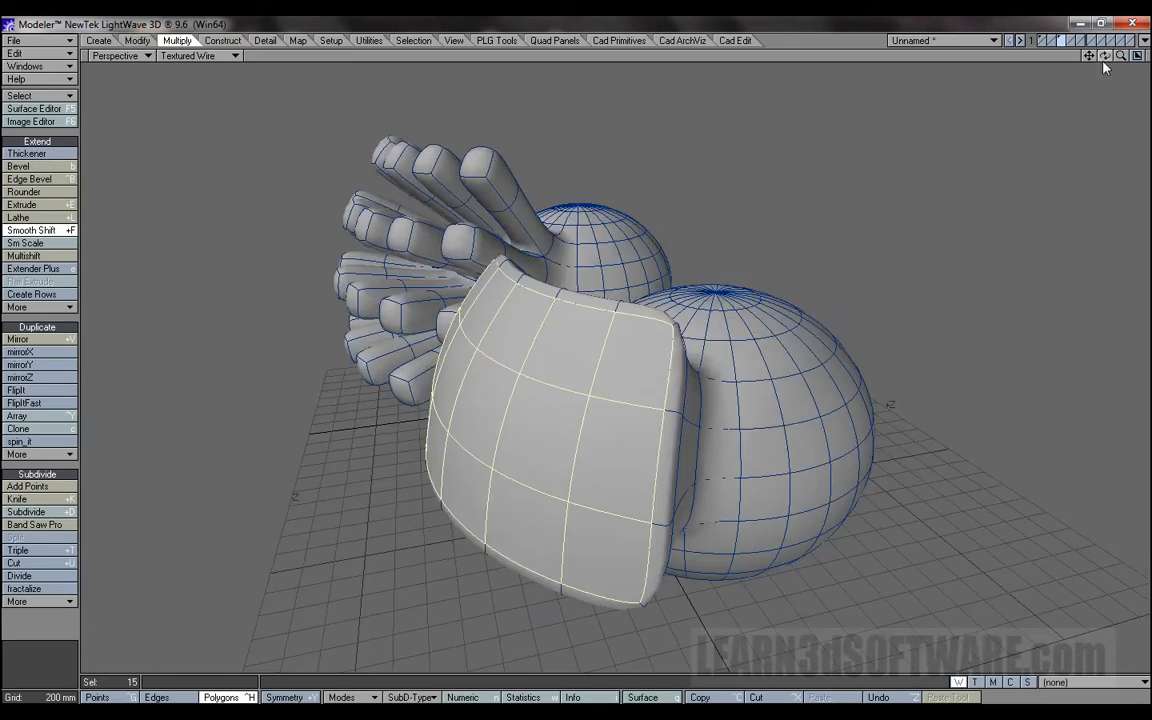
left_click_drag(1105, 58, 984, 62)
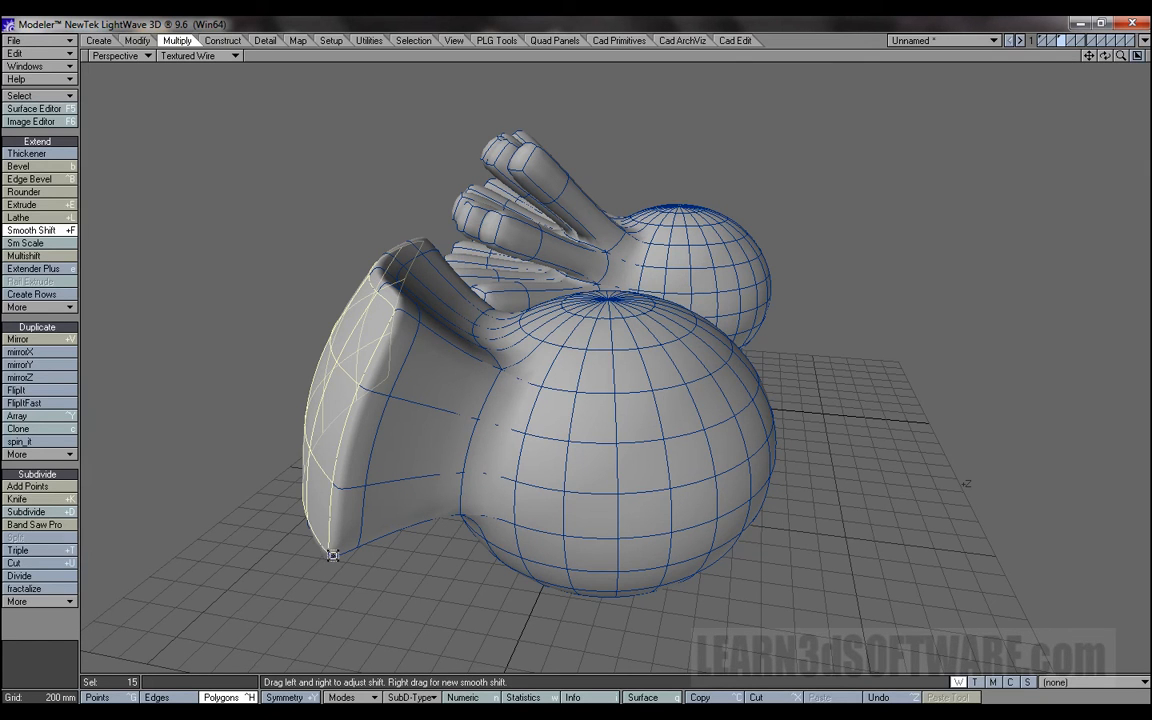
left_click_drag(1105, 58, 995, 51)
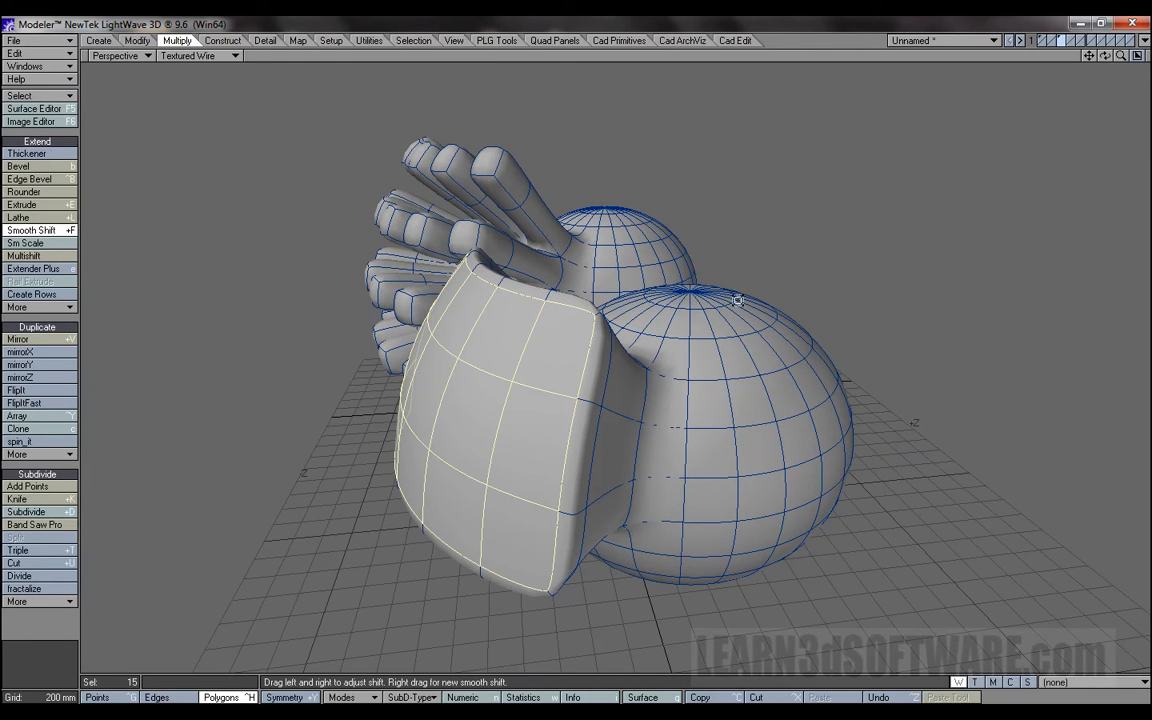
Finish the Smooth Shift, deselect the patch, switch the spheres to faceted polygons and select a 12-polygon patch on the nearer sphere's other side.
key("space")
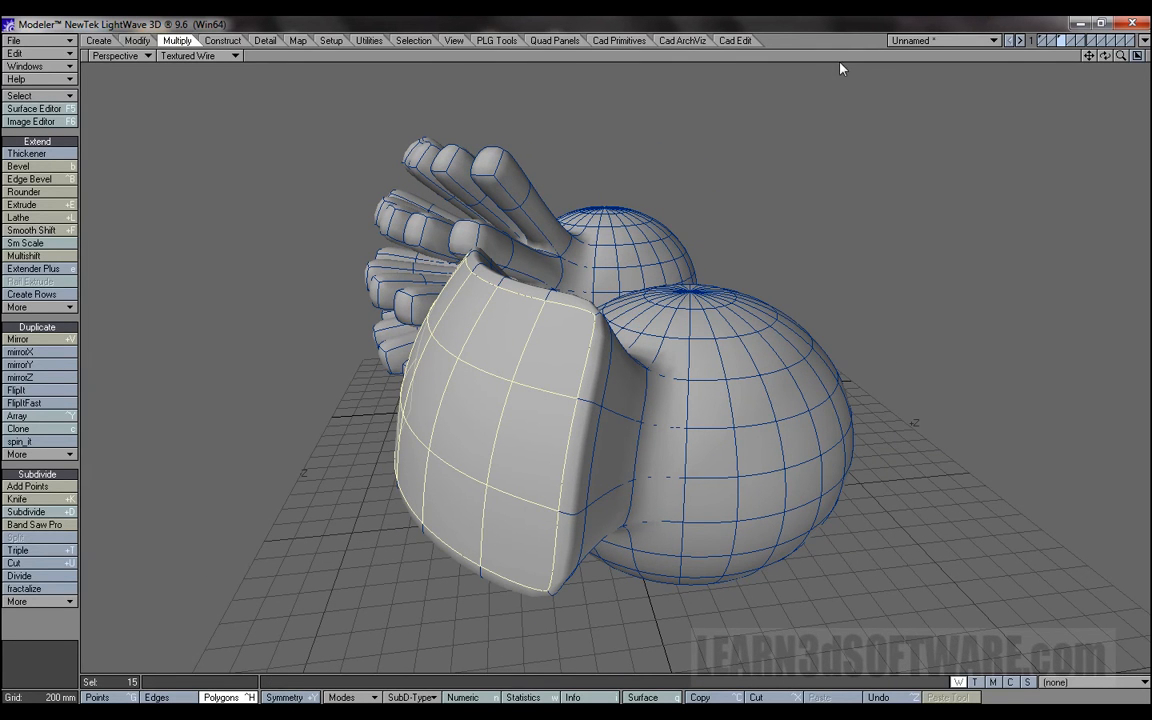
key("slash")
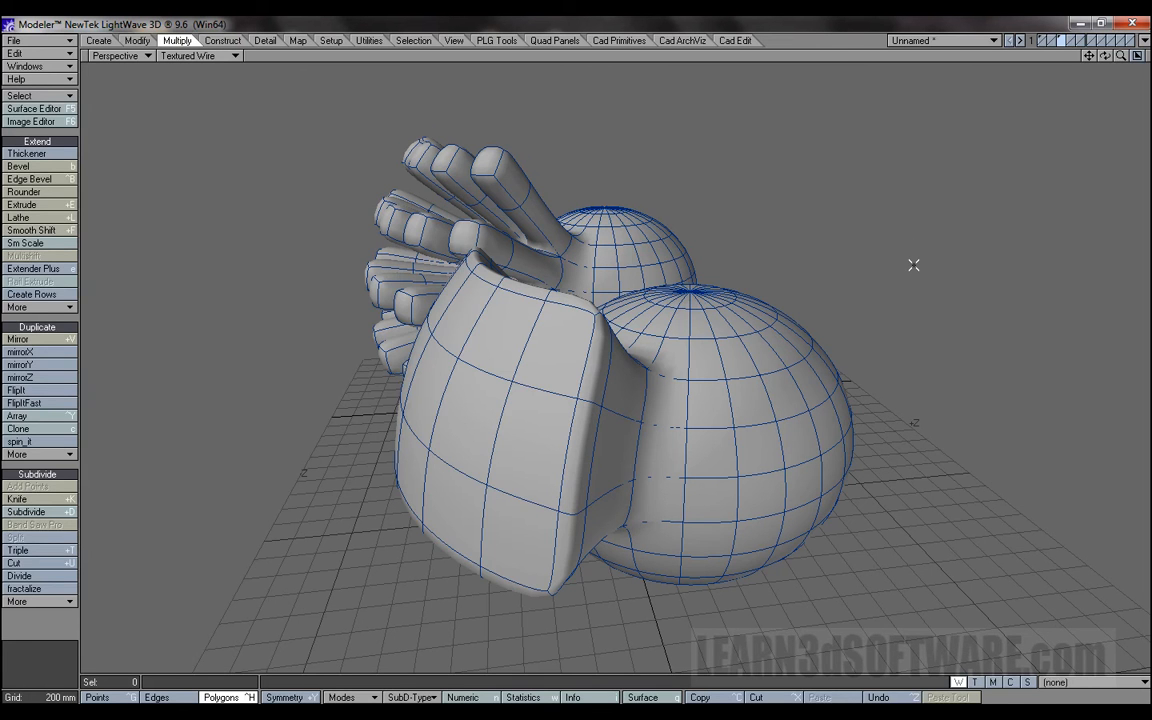
key("Tab")
left_click_drag(1105, 56, 995, 50)
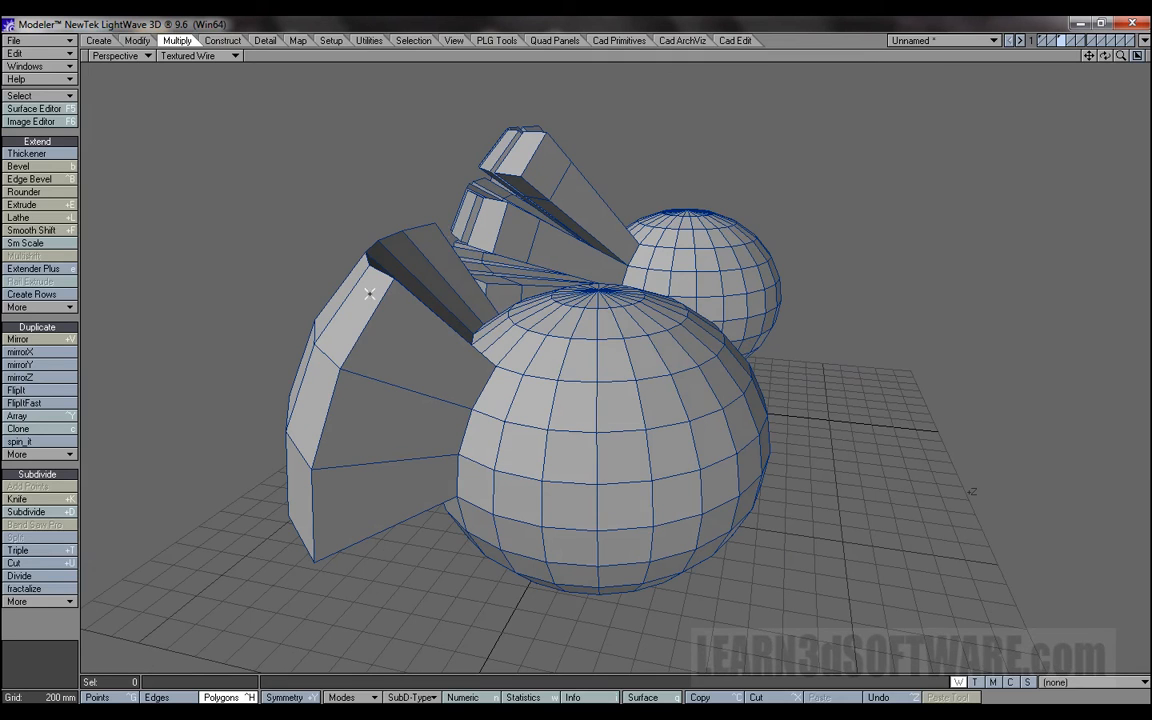
mouse_move(606, 355)
left_mouse_down()
mouse_move(697, 342)
mouse_move(725, 396)
mouse_move(678, 453)
mouse_move(624, 404)
left_mouse_up()
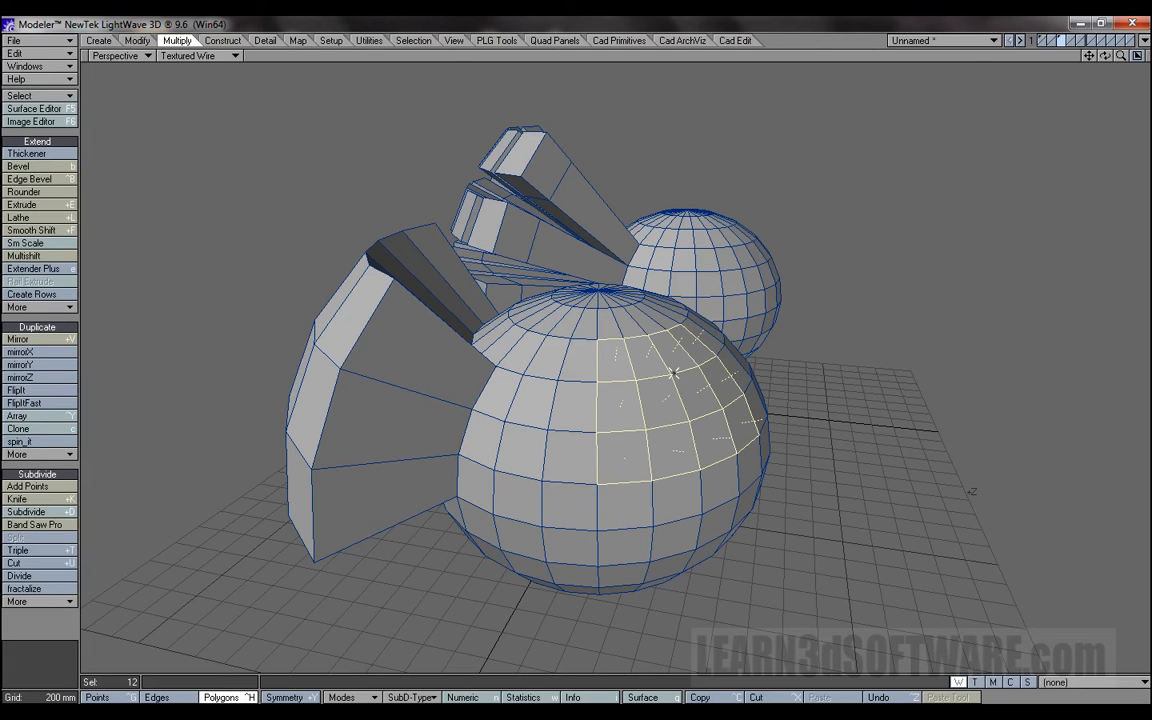
Smooth Shift the 12-polygon patch outward as one block, then finish the tool and deselect the polygons.
left_click_drag(1106, 57, 1108, 62)
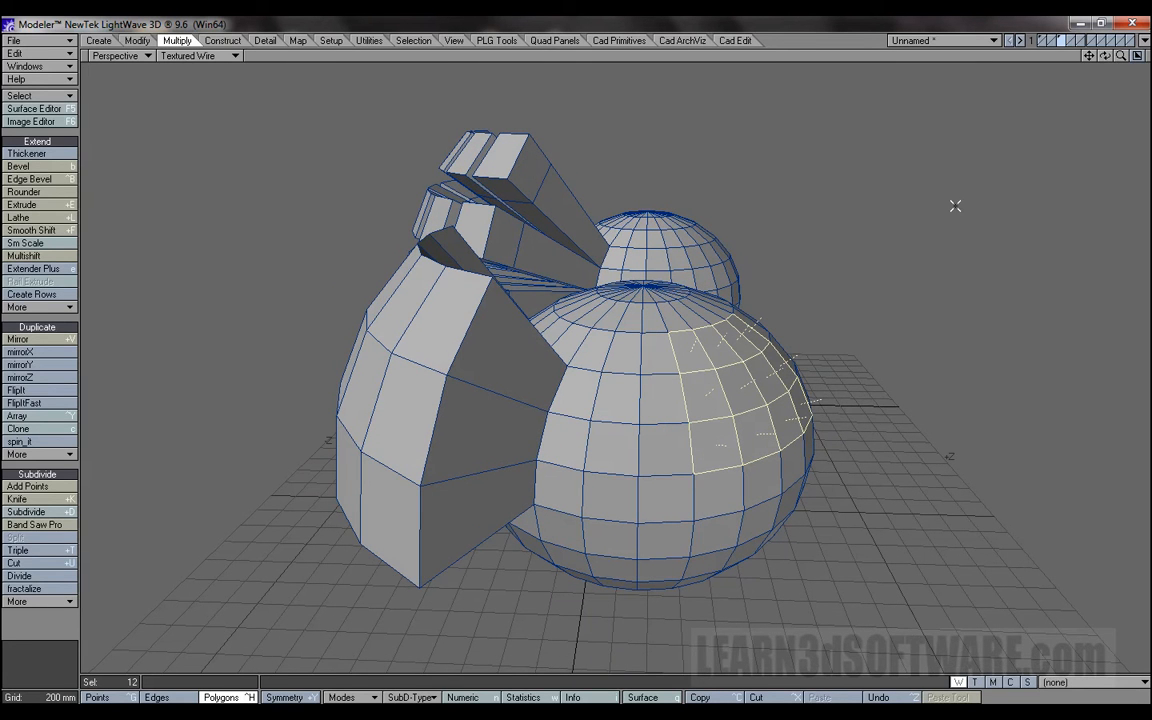
left_click(31, 230)
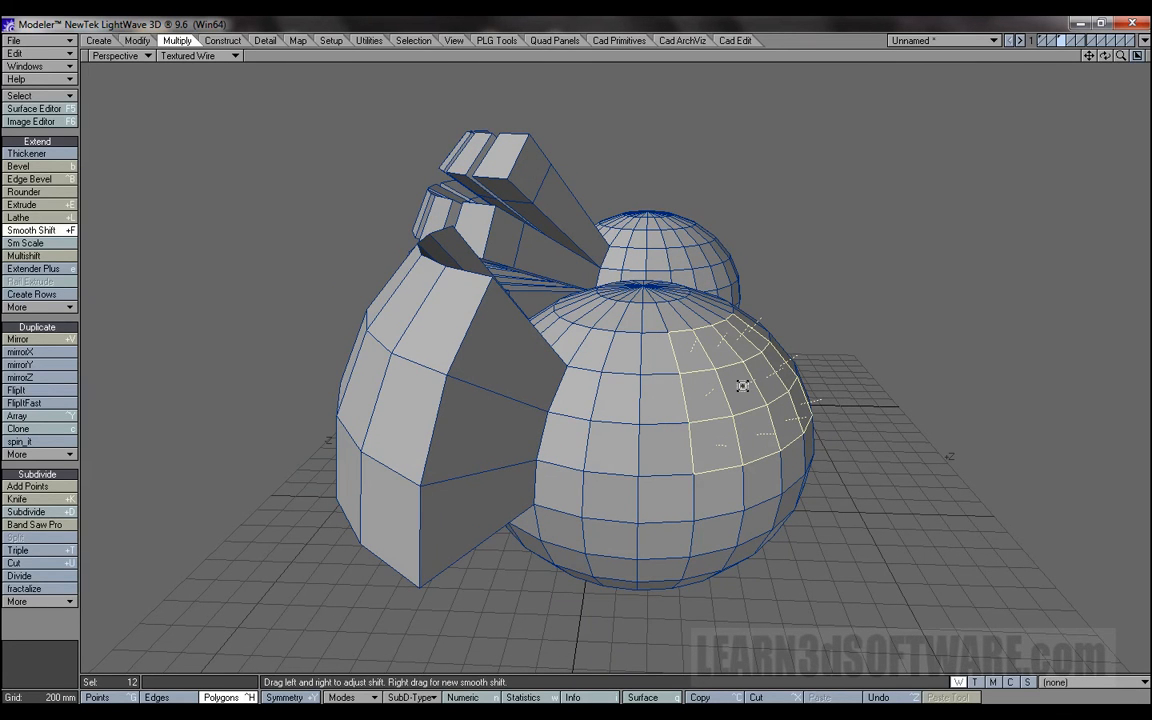
left_click_drag(736, 386, 818, 349)
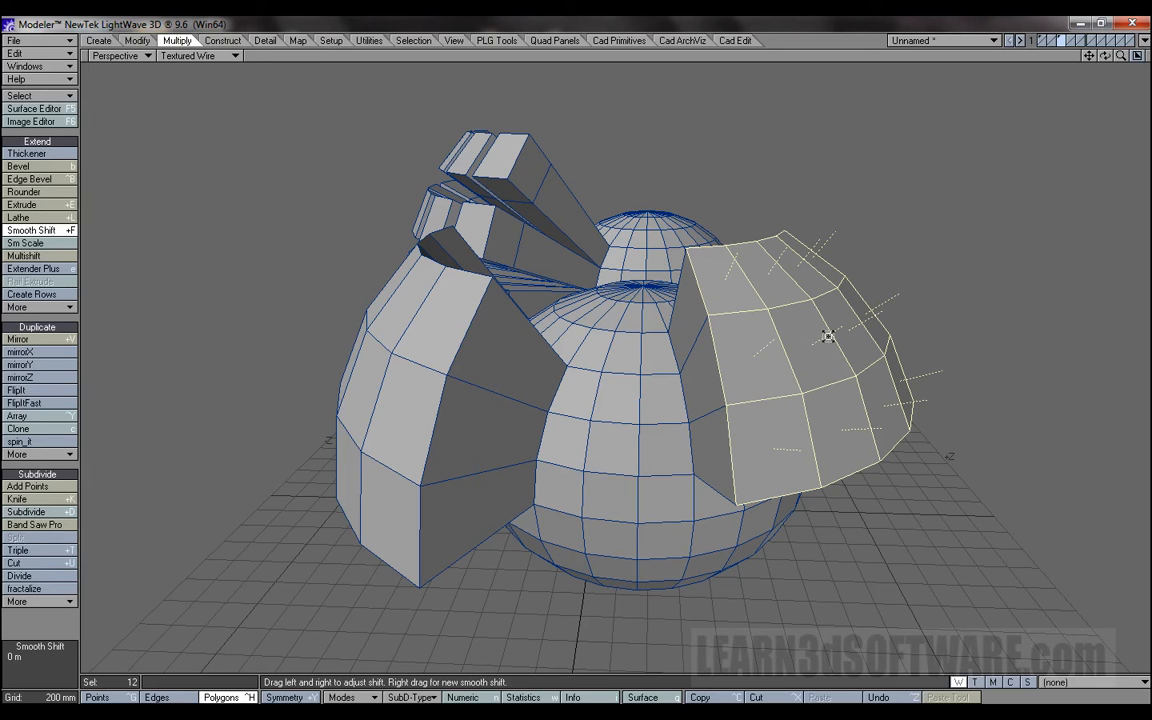
key("space")
left_click(956, 56)
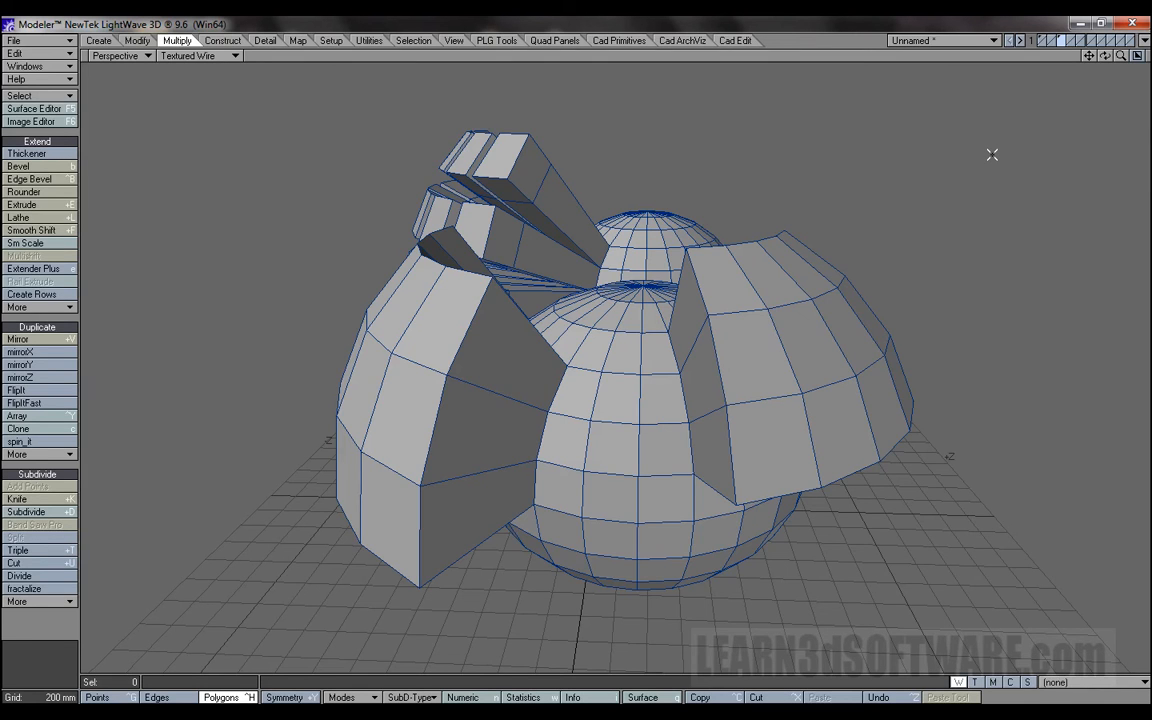
Turn subdivision surfaces back on and compare the nearer sphere's shifted blocks with the other sphere's beveled fingers from several sides.
key("Tab")
mouse_move(1104, 56)
left_mouse_down()
mouse_move(990, 68)
mouse_move(1137, 65)
mouse_move(1107, 60)
mouse_move(1104, 90)
mouse_move(1098, 62)
left_mouse_up()
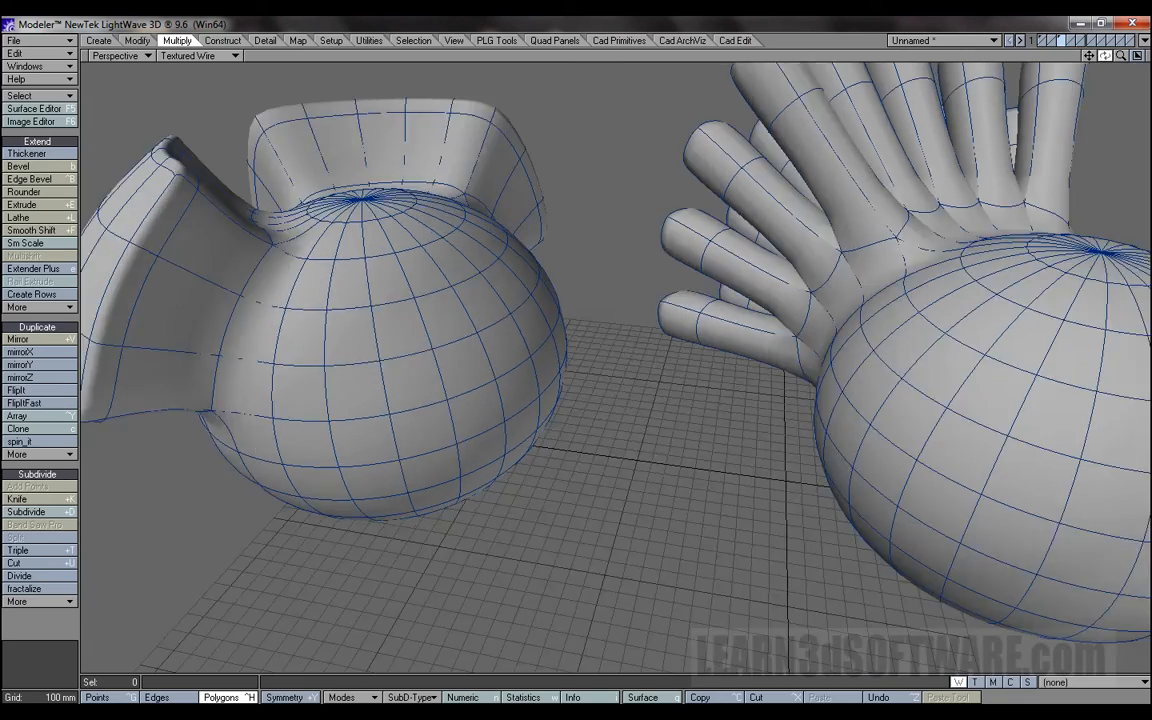
left_click_drag(1105, 56, 1132, 74)
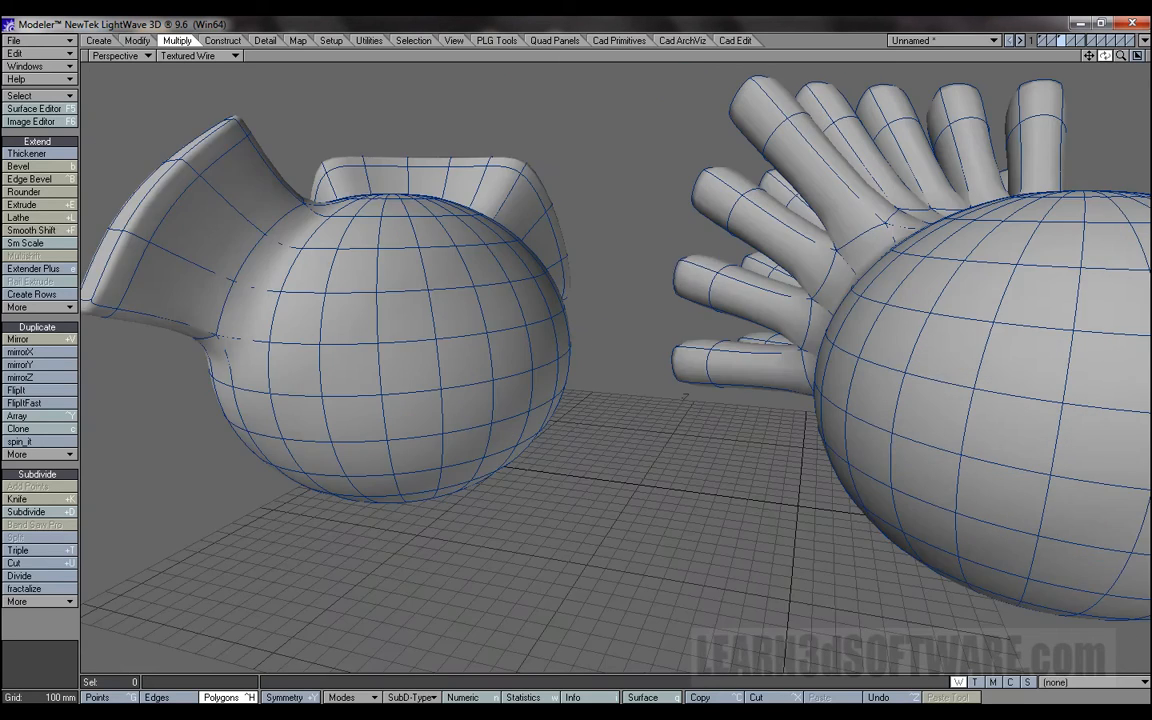
left_click_drag(1105, 56, 1068, 56)
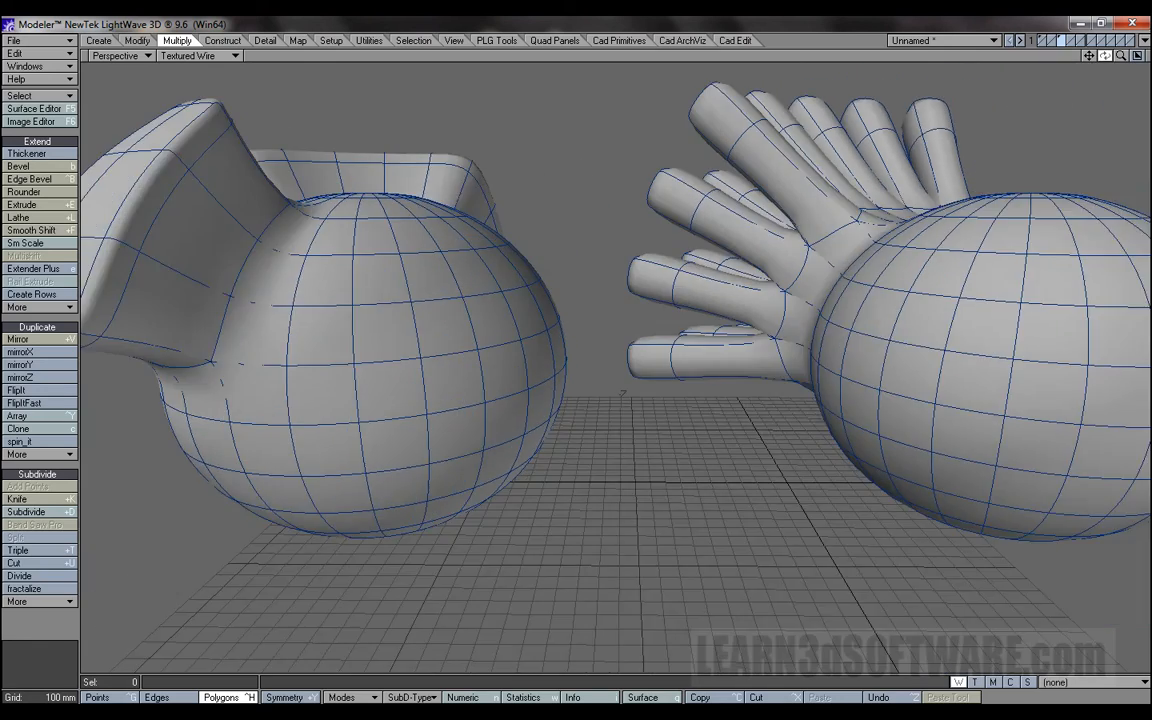
left_click_drag(1105, 56, 1045, 58)
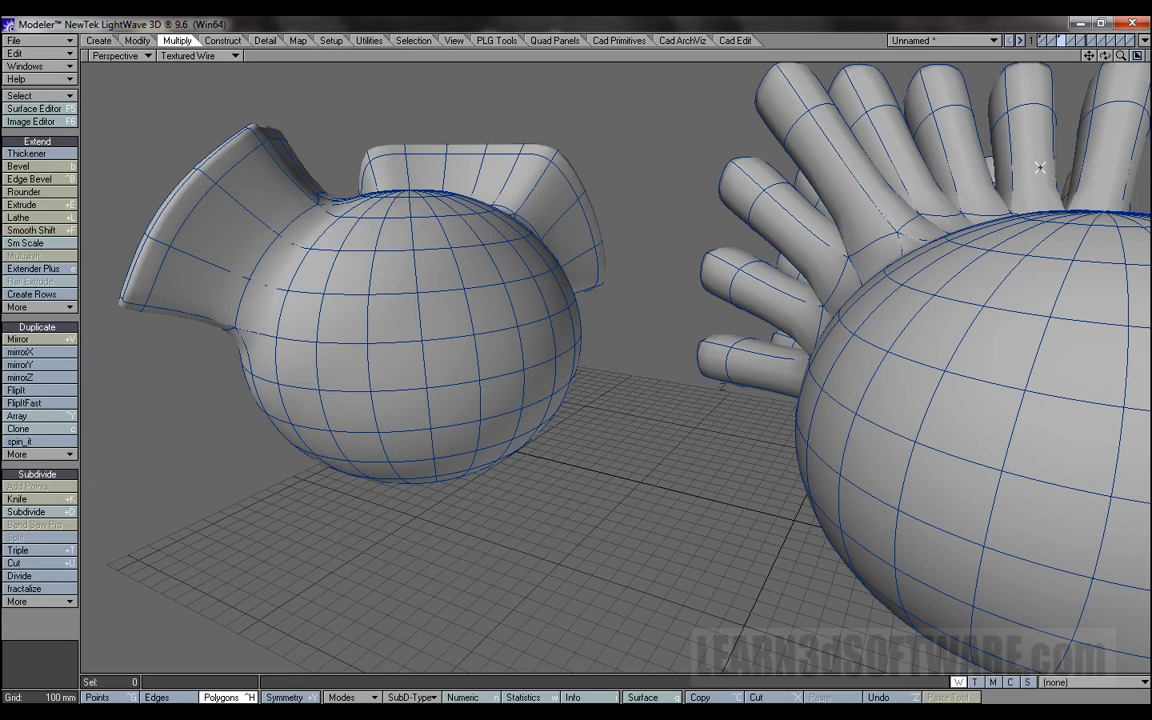
left_click_drag(1105, 56, 1080, 59)
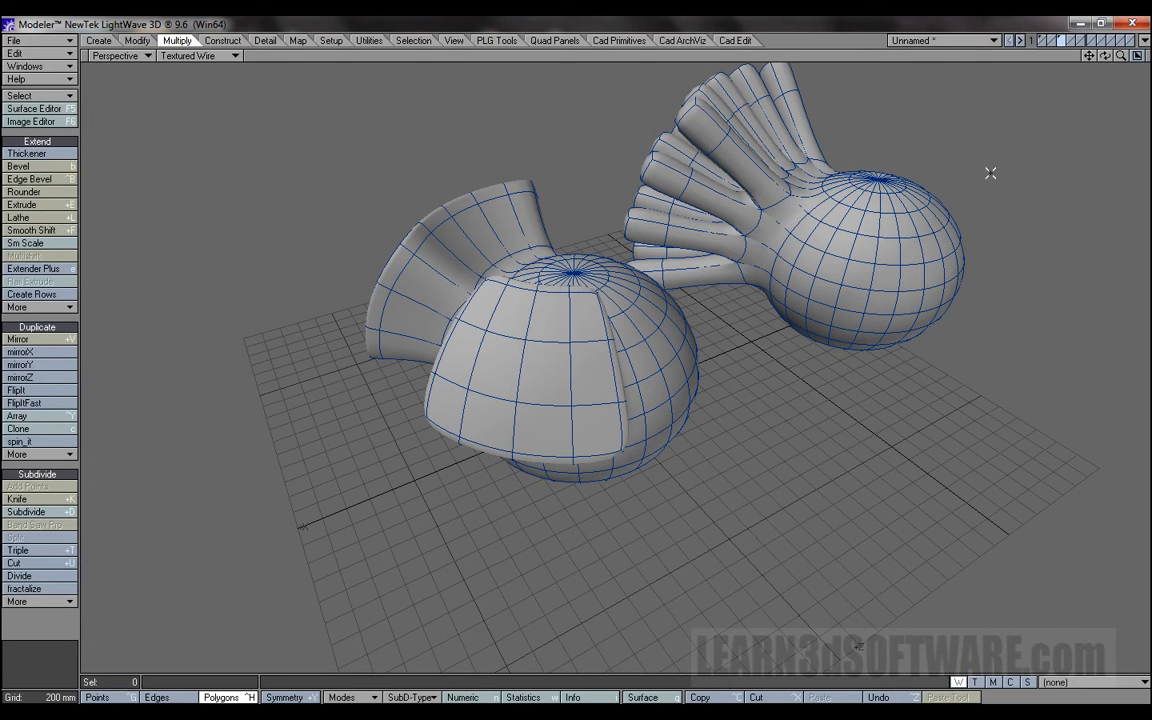
Undo the Smooth Shifts on the nearer sphere, back to the selected 15-polygon patch on the smooth surface.
key("ctrl+z")
key("ctrl+z")
key("ctrl+z")
key("ctrl+z")
key("ctrl+z")
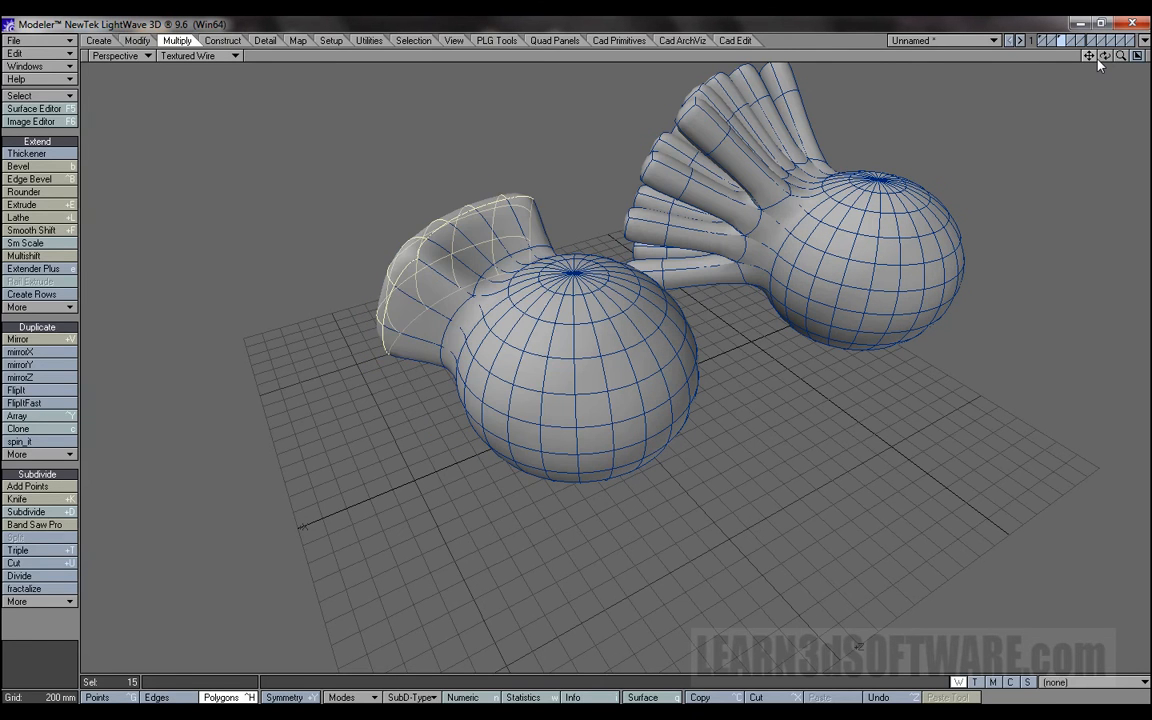
key("ctrl+z")
Show the numeric settings and Smooth Shift the 15-polygon patch outward to an offset of about 986 mm.
left_click_drag(1105, 57, 944, 244)
key("n")
left_click_drag(320, 197, 910, 171)
left_click(52, 231)
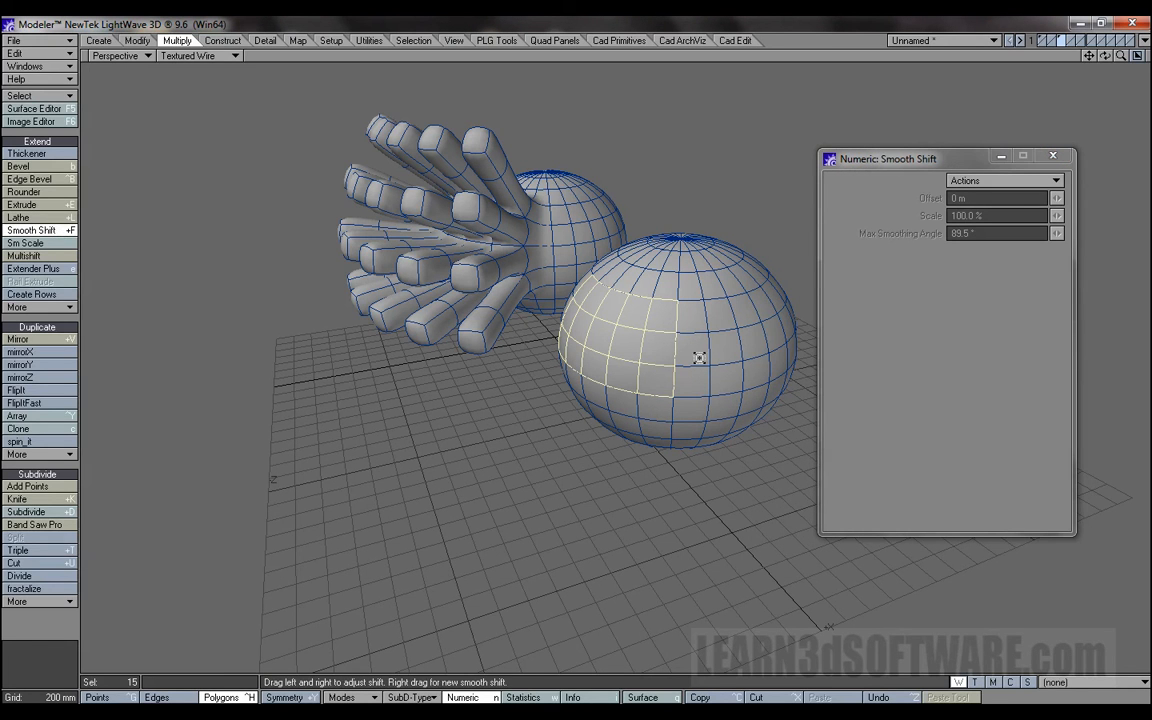
left_click_drag(566, 299, 765, 330)
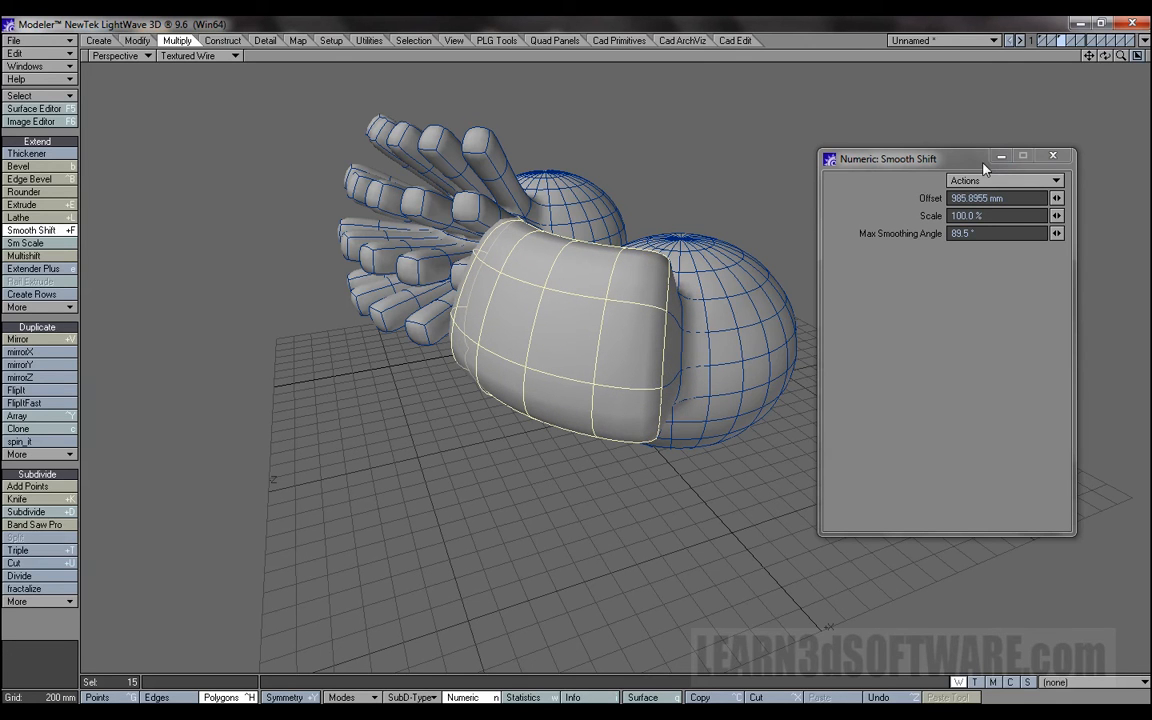
Reduce the Smooth Shift scale to 74.5 % and adjust the offset to about 1.59 m.
left_click_drag(1103, 64, 1087, 101)
mouse_move(1057, 216)
left_mouse_down()
mouse_move(1024, 216)
mouse_move(1060, 216)
mouse_move(1040, 216)
left_mouse_up()
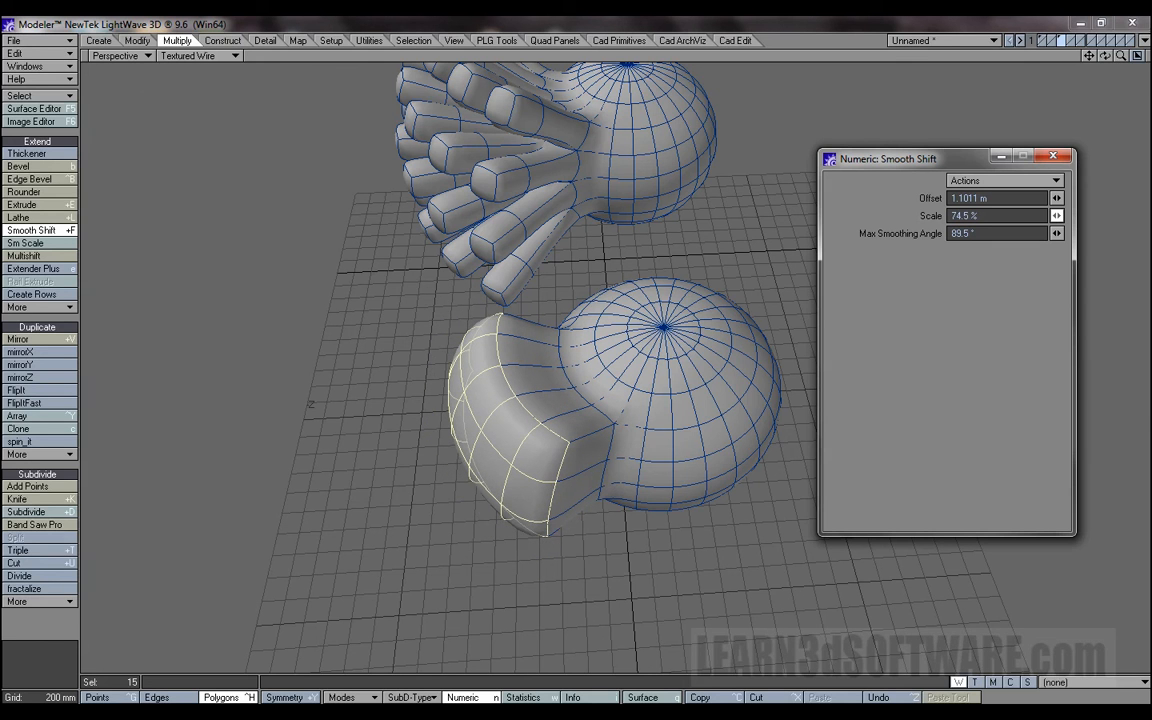
mouse_move(324, 465)
left_mouse_down()
mouse_move(382, 463)
mouse_move(335, 470)
left_mouse_up()
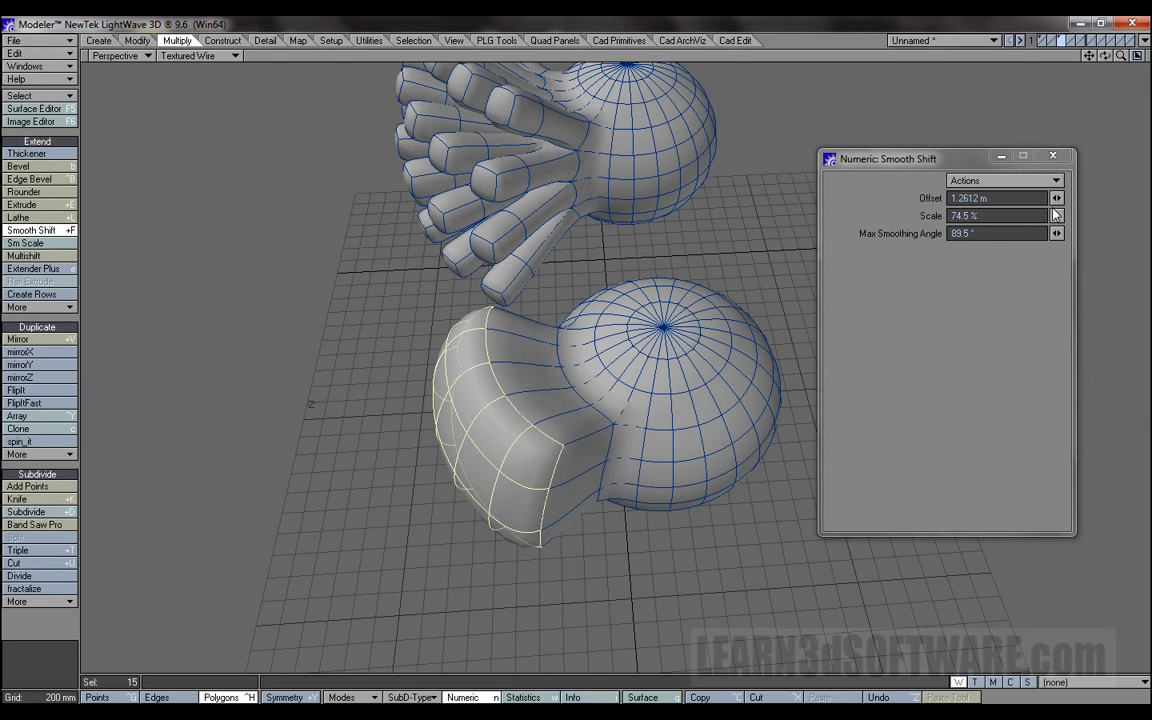
mouse_move(1056, 198)
left_mouse_down()
mouse_move(1090, 198)
mouse_move(1057, 205)
left_mouse_up()
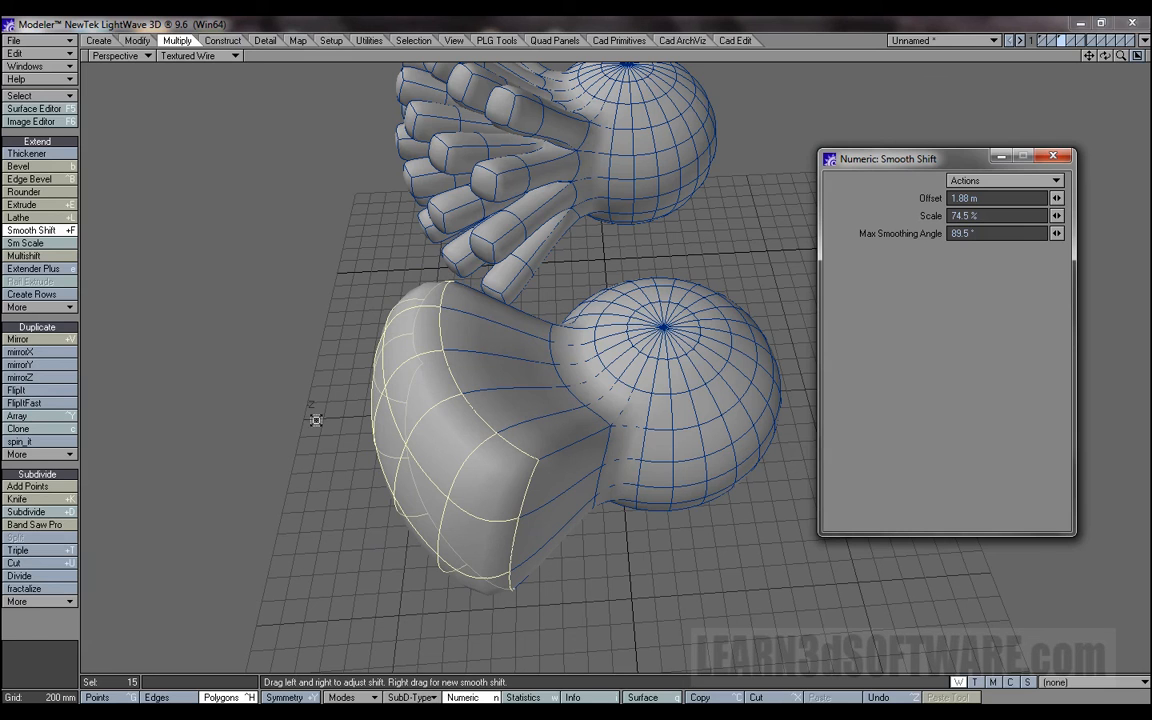
left_click_drag(361, 414, 307, 387)
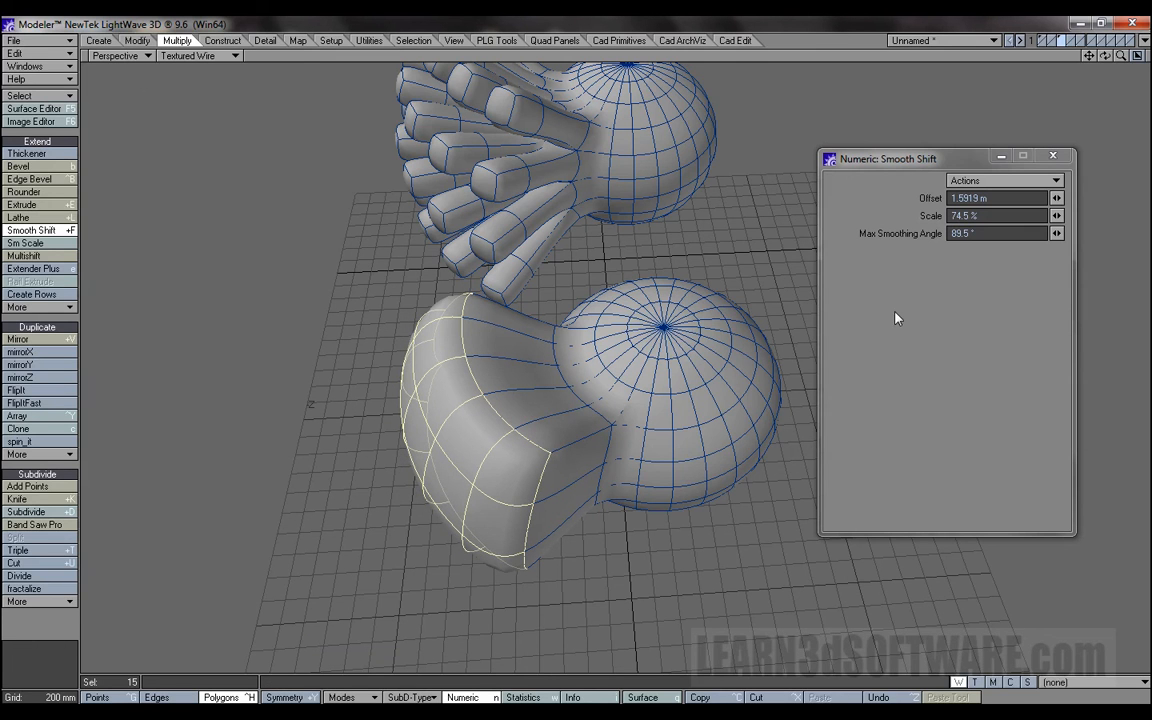
Try a maximum smoothing angle of 3.2° on the shifted patch, inspect the block, and restore the angle to 89.5°.
left_click_drag(1057, 235, 1012, 224)
left_click_drag(1105, 60, 845, 69)
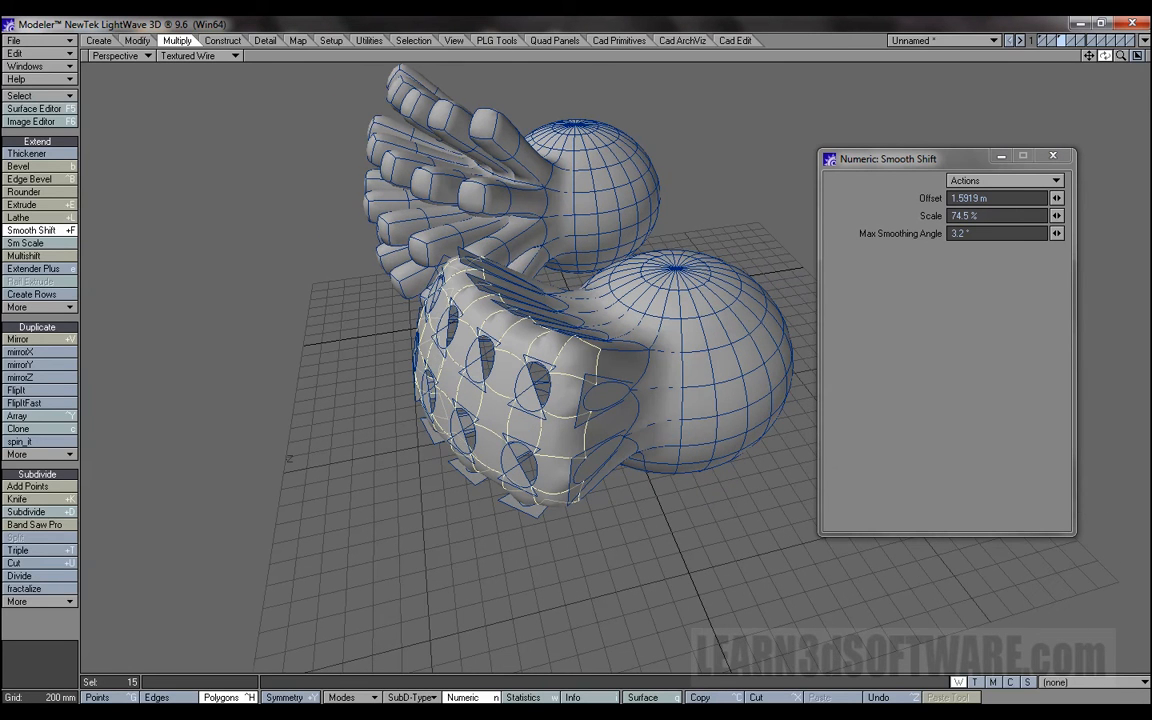
left_click(985, 233)
type("89.5")
key("Return")
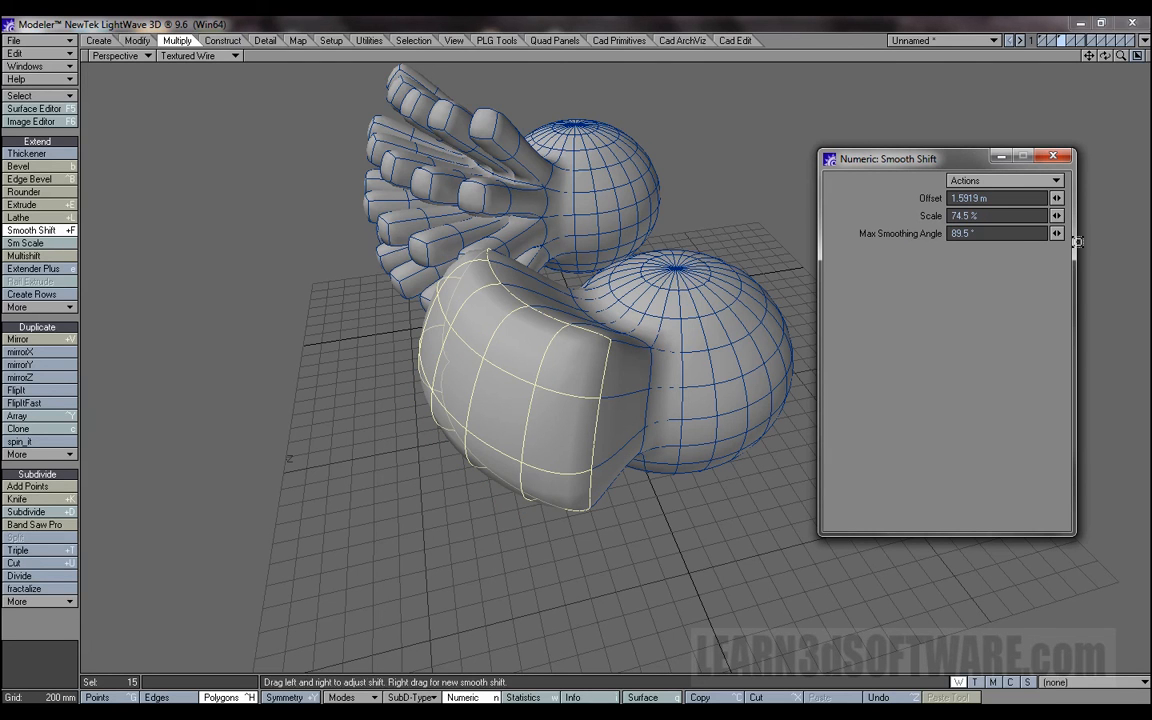
Try raising the maximum smoothing angle to 360° on the shifted patch, and set it back to 89.5°.
left_click_drag(1105, 57, 1062, 48)
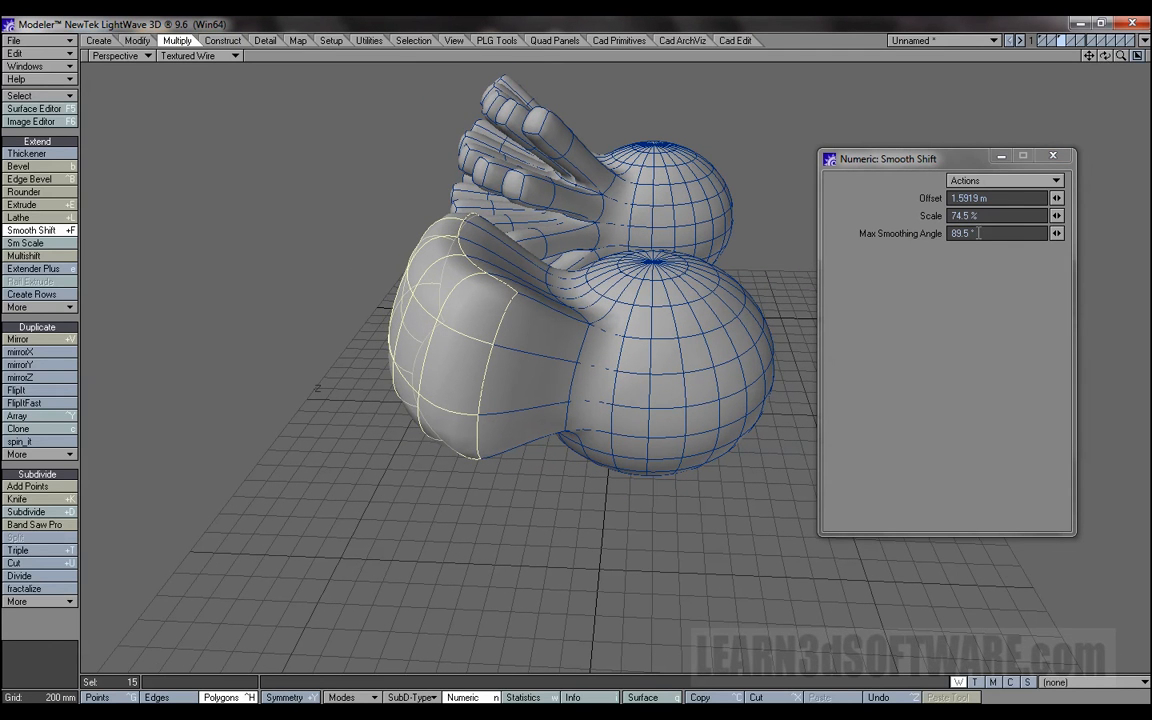
left_click_drag(1058, 235, 1150, 235)
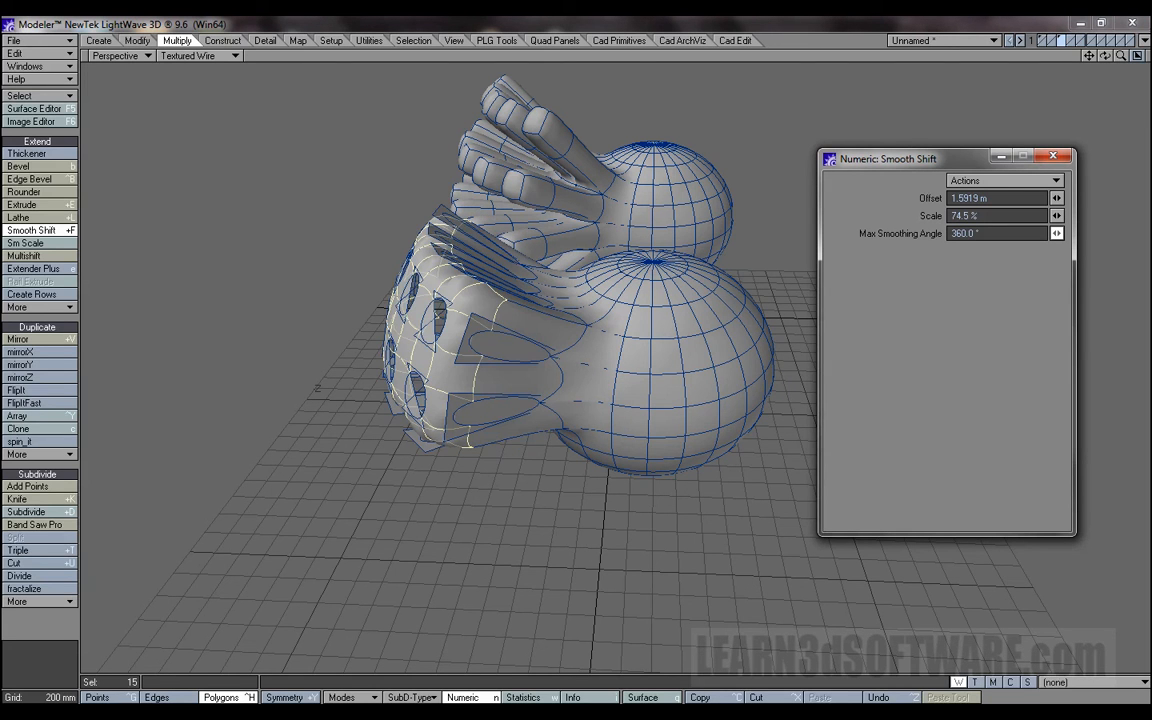
left_click_drag(1150, 235, 1142, 262)
mouse_move(1058, 234)
left_mouse_down()
mouse_move(1033, 233)
mouse_move(1071, 256)
mouse_move(1061, 236)
mouse_move(1036, 233)
mouse_move(1097, 233)
mouse_move(1056, 234)
left_mouse_up()
left_click(993, 233)
type("89.5")
key("Return")
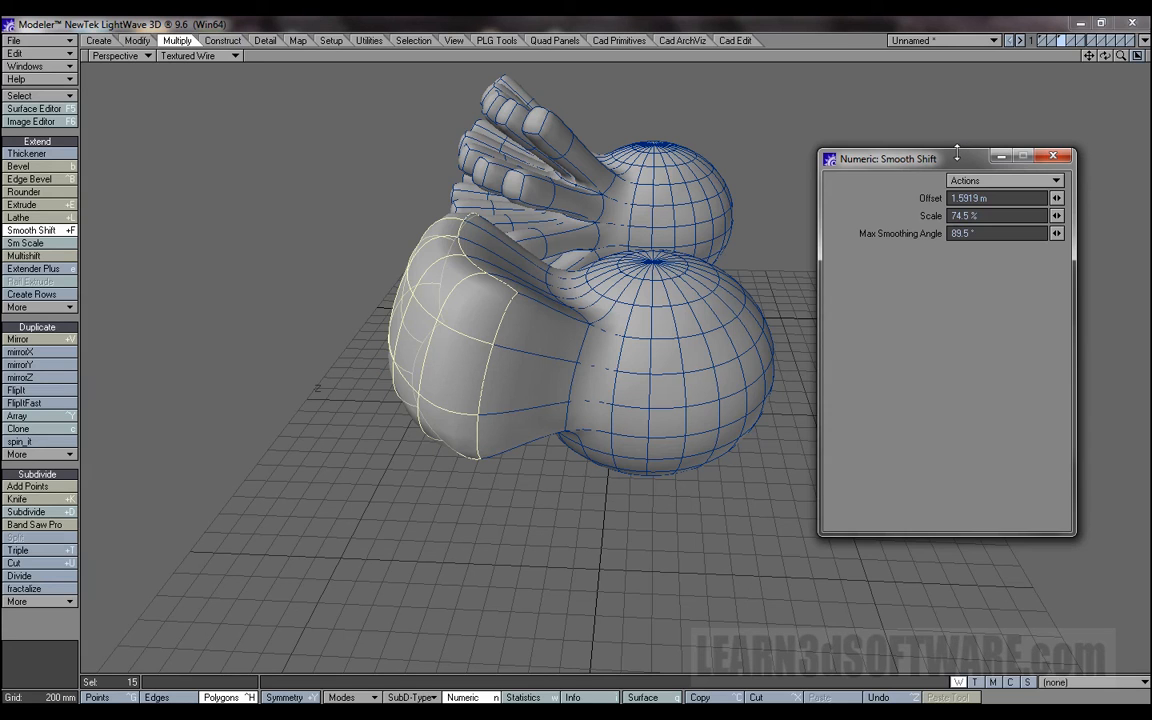
Try lowering the maximum smoothing angle to 14.1°, examine the split polygons on the block, and return the angle to 89.5°.
left_click_drag(960, 159, 955, 207)
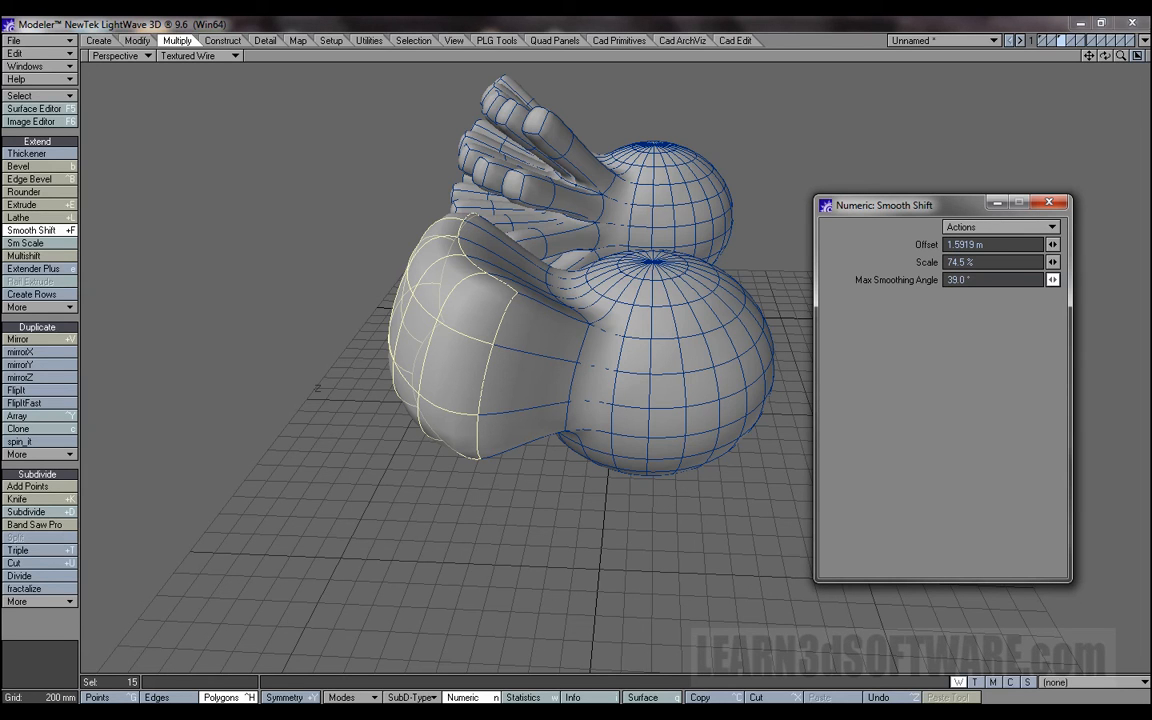
mouse_move(1052, 279)
left_mouse_down()
mouse_move(1050, 293)
mouse_move(1052, 283)
left_mouse_up()
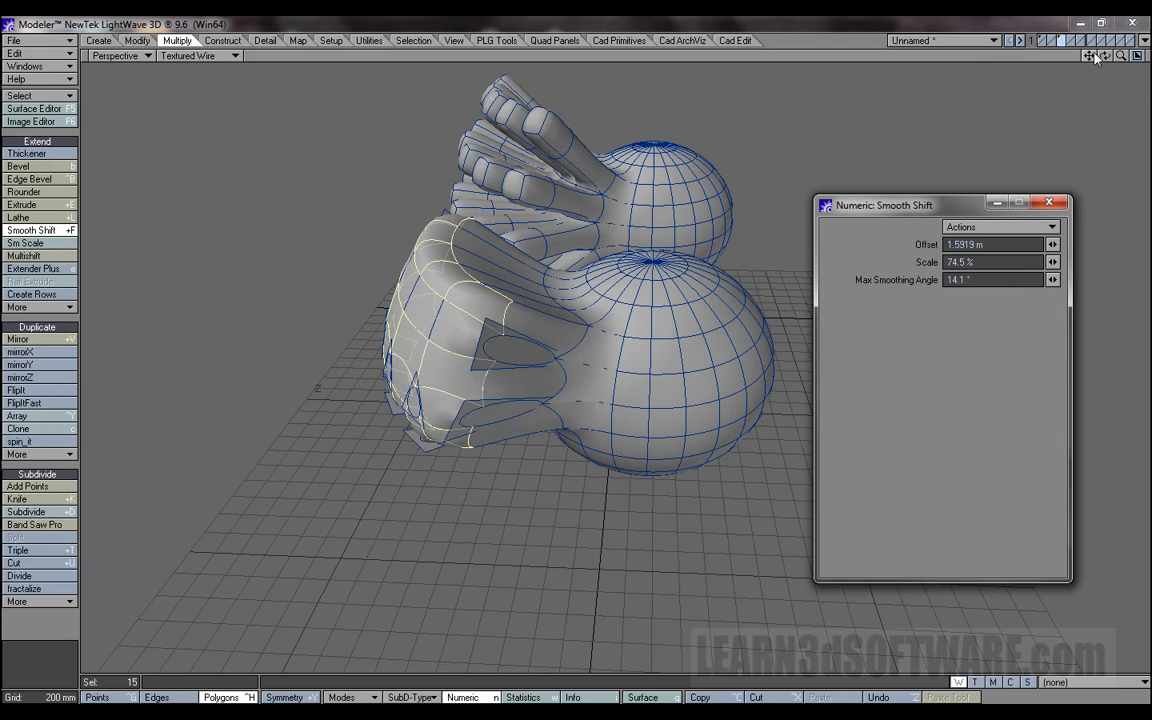
left_click_drag(1106, 57, 990, 64)
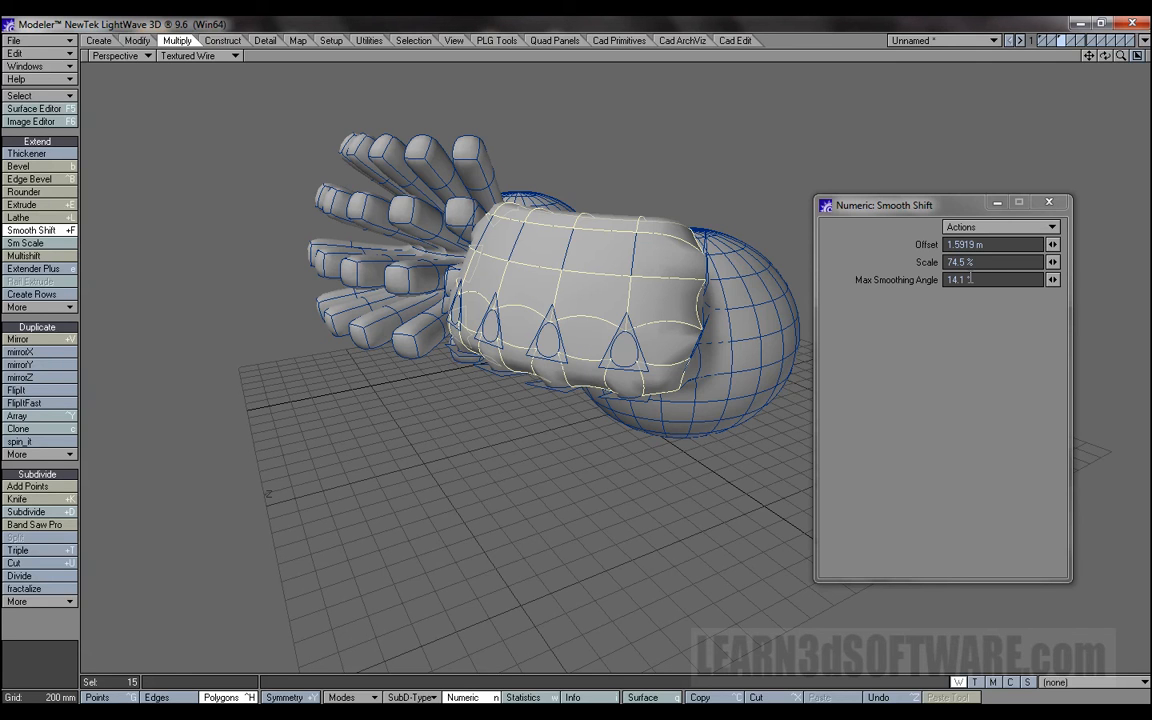
left_click(945, 206)
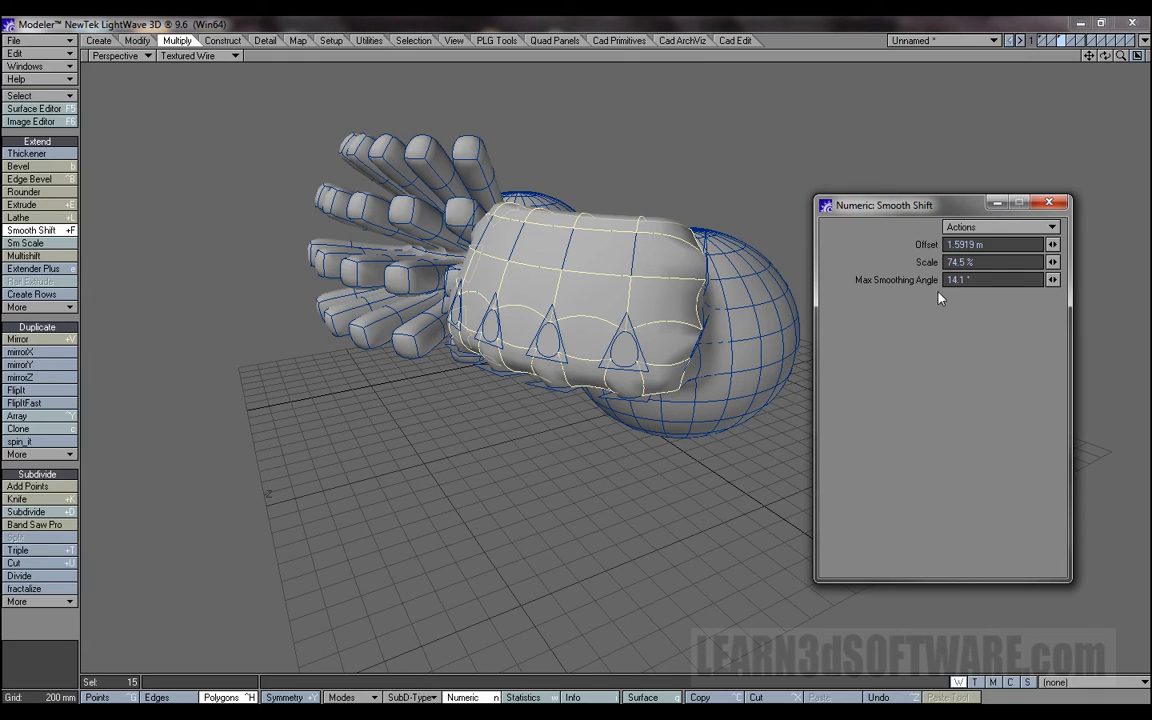
double_click(968, 281)
type("89.5")
key("Return")
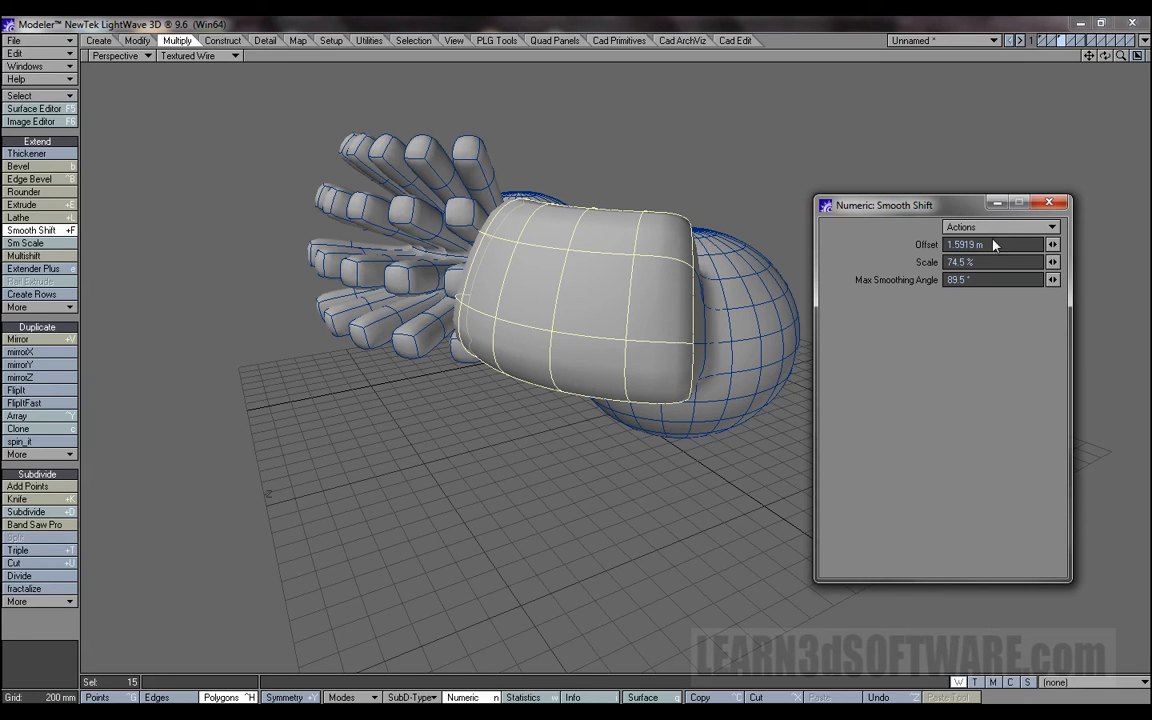
left_click_drag(963, 207, 977, 173)
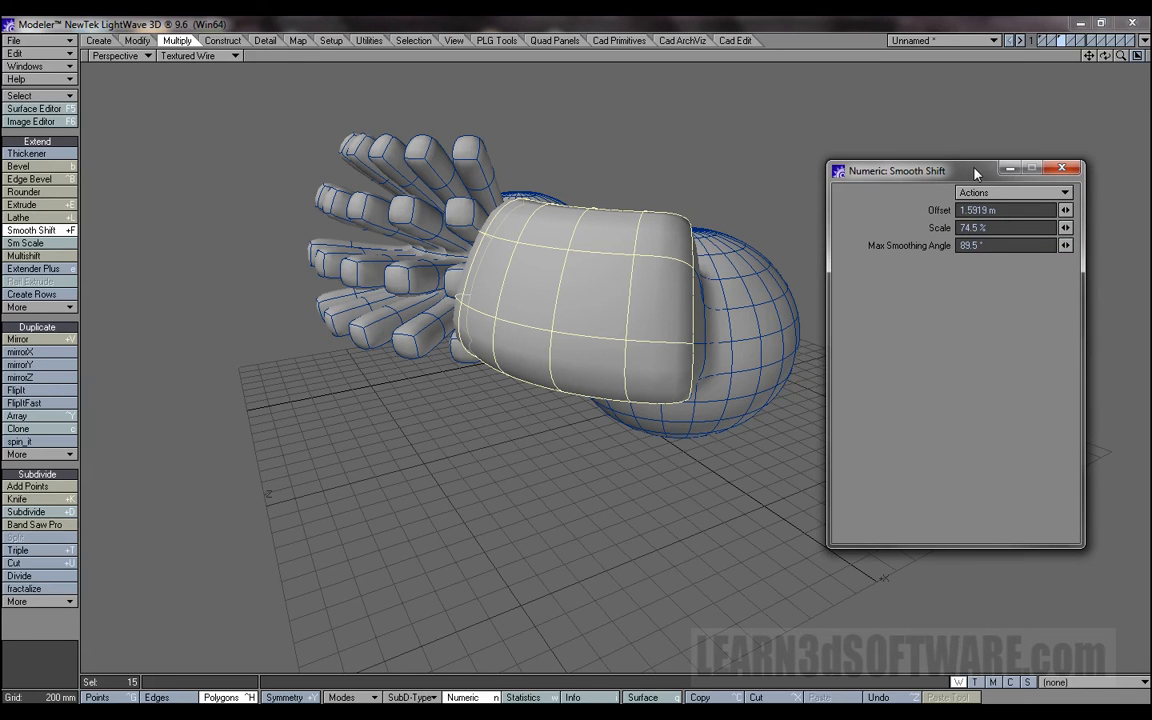